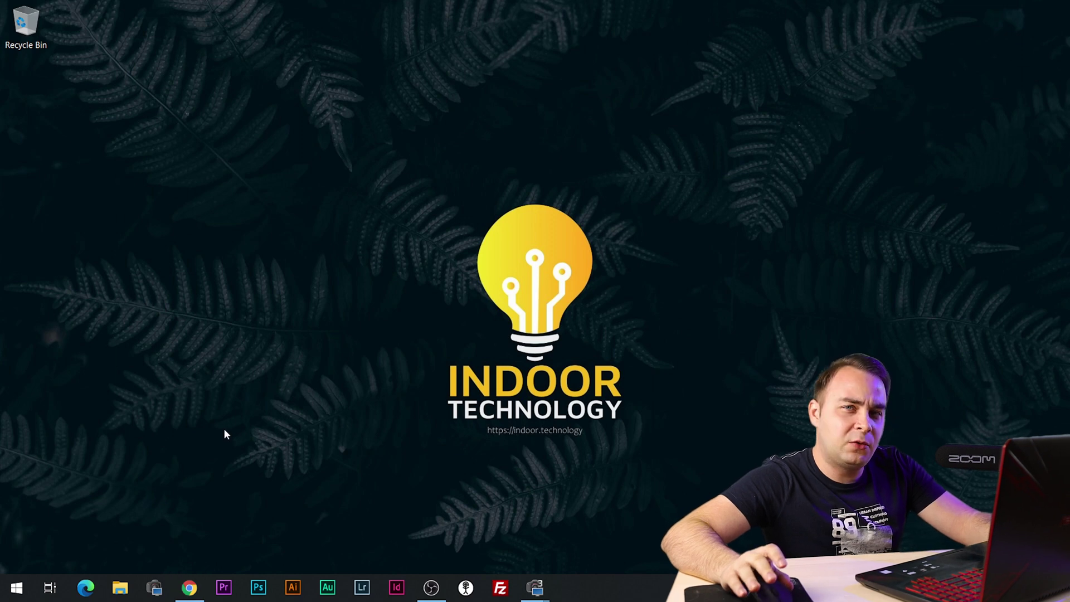
# - Launch Adobe Illustrator CC 2019 from the taskbar, leaving Chrome's blank tab behind
pyautogui.click(189, 587)
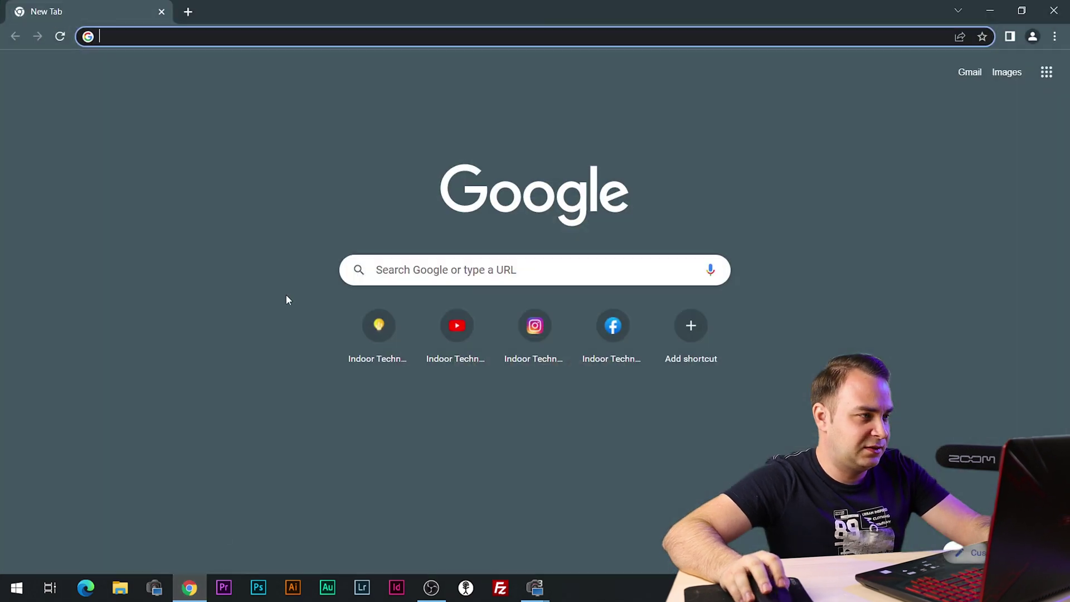
pyautogui.click(316, 34)
pyautogui.click(213, 364)
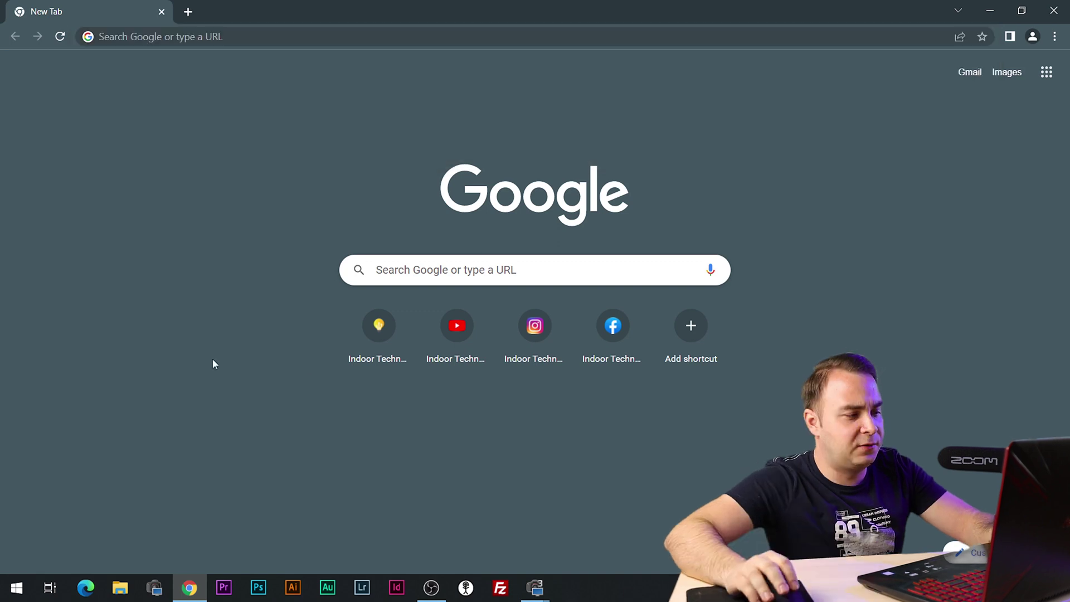
pyautogui.click(293, 588)
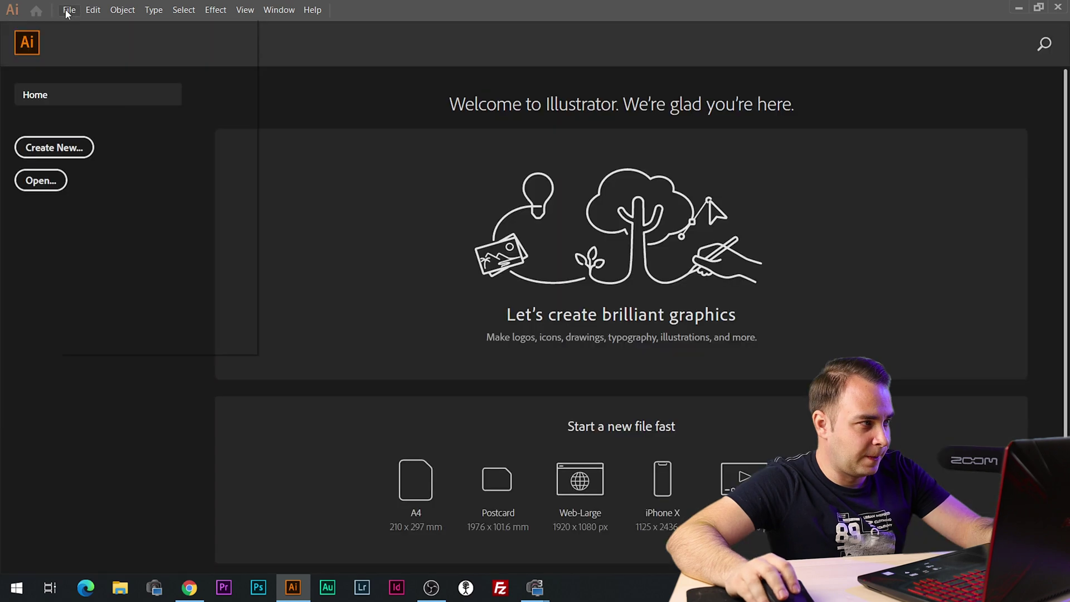
# - Start a new document from the Mobile presets with units set to Millimeters
pyautogui.click(69, 9)
pyautogui.click(78, 24)
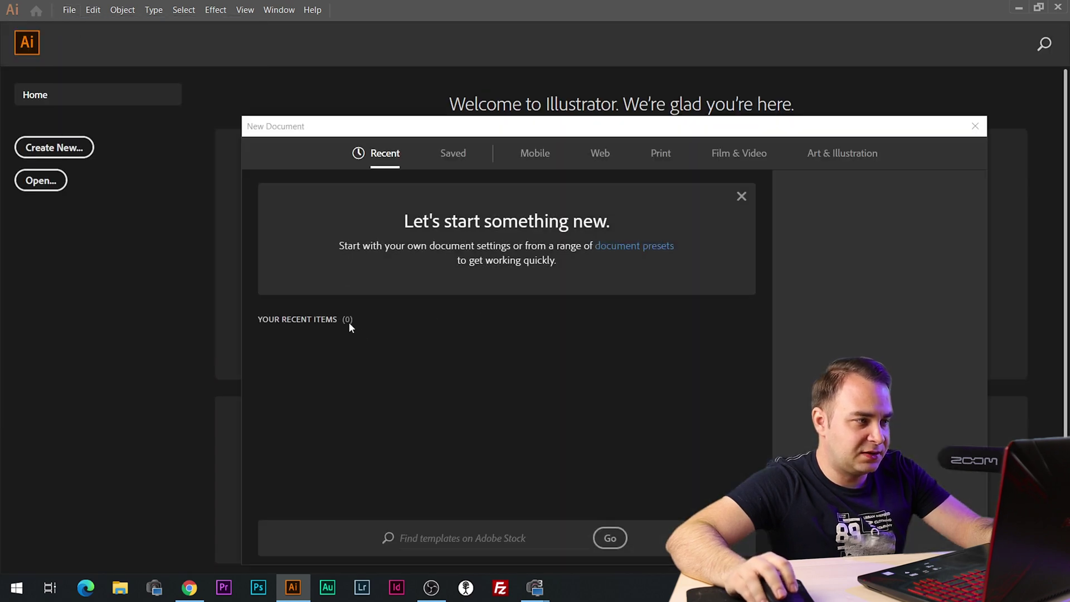
pyautogui.click(535, 154)
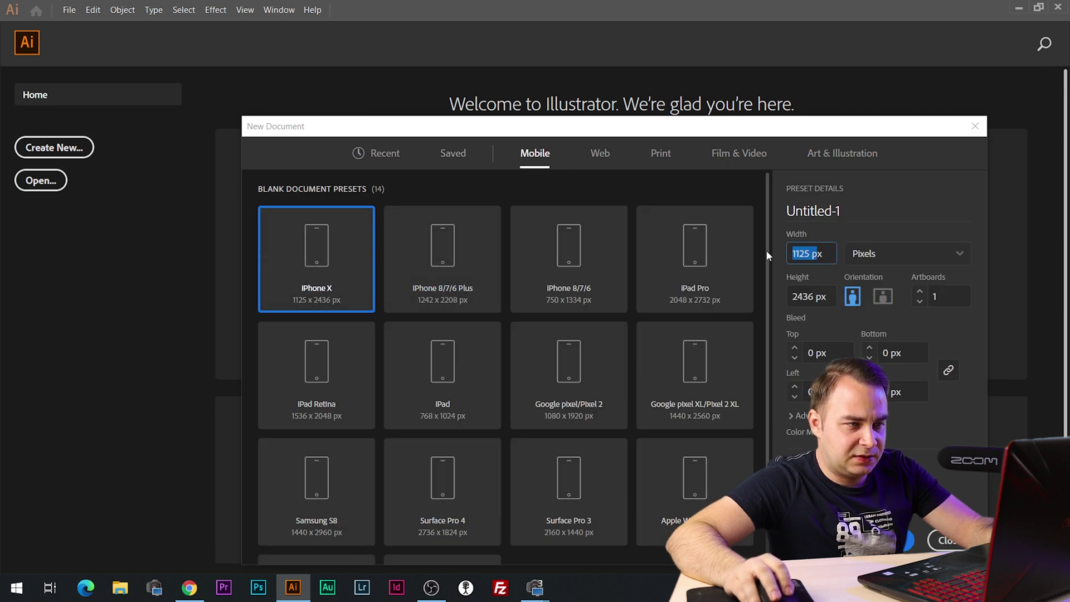
pyautogui.click(881, 253)
pyautogui.click(878, 375)
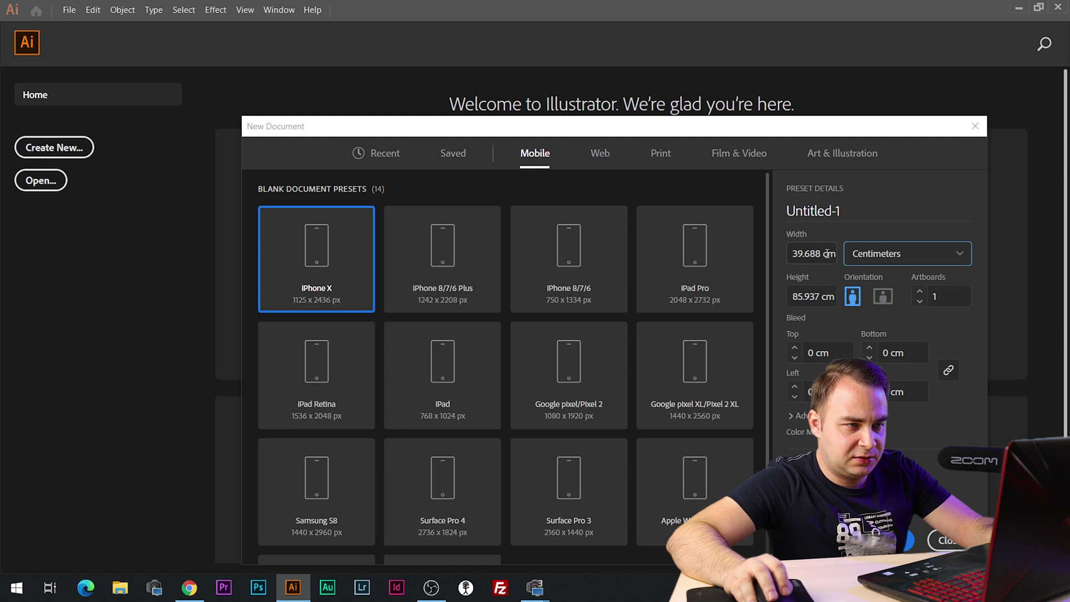
pyautogui.click(897, 256)
pyautogui.click(888, 352)
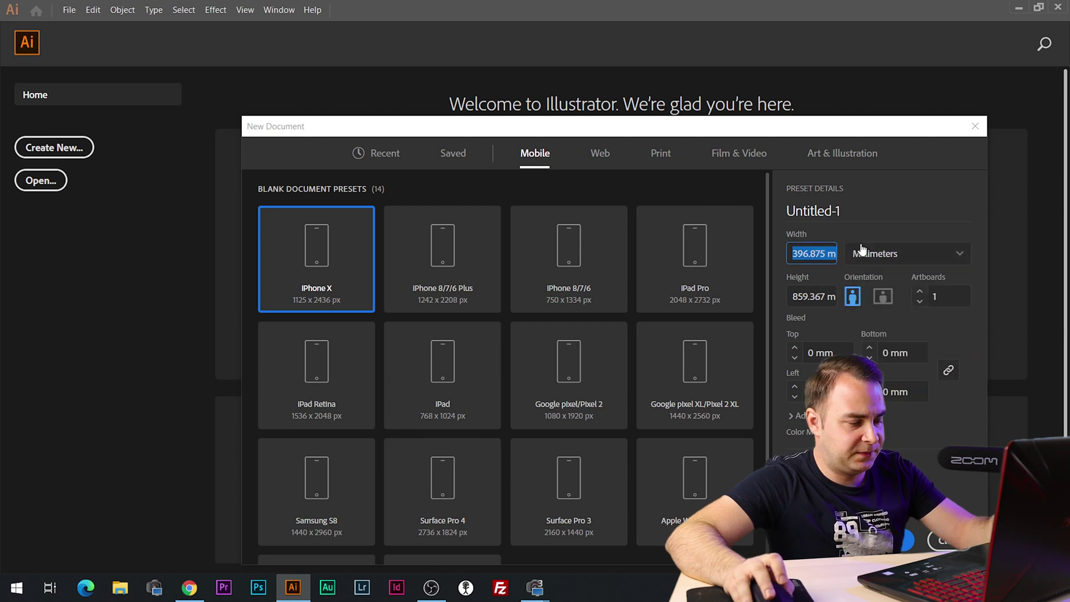
# - Make the document 300 × 200 mm, create it, and dismiss the welcome tour
pyautogui.write('300')
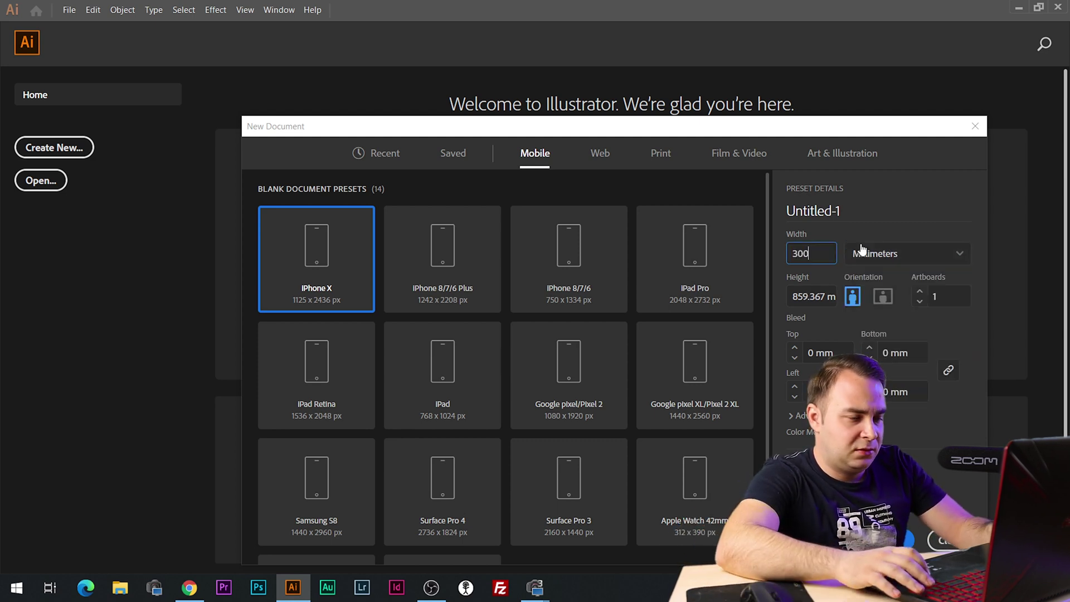
pyautogui.press('Tab')
pyautogui.write('200')
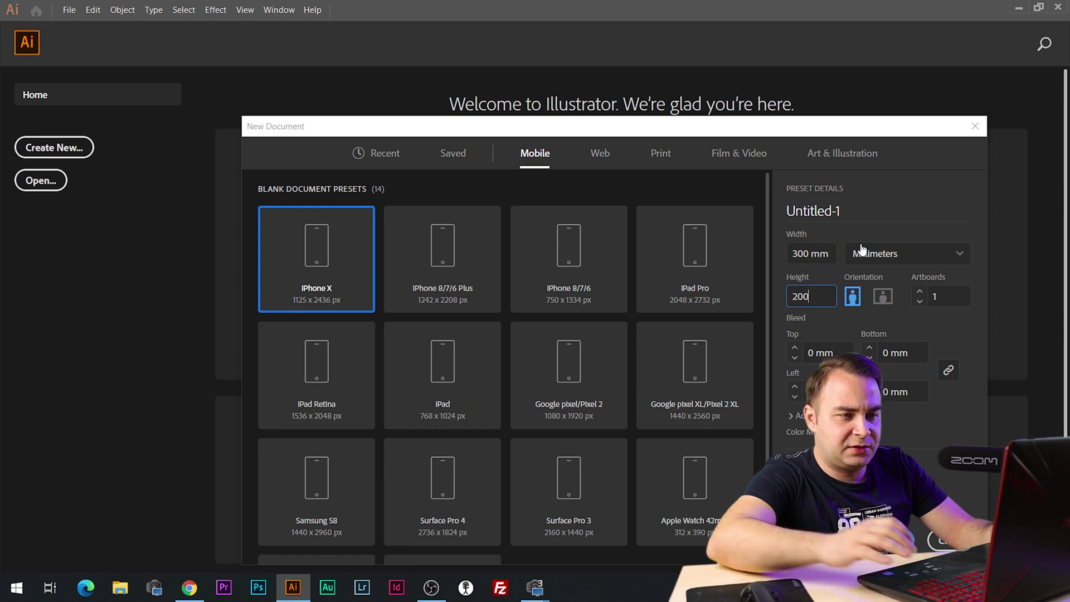
pyautogui.click(818, 259)
pyautogui.press('Escape')
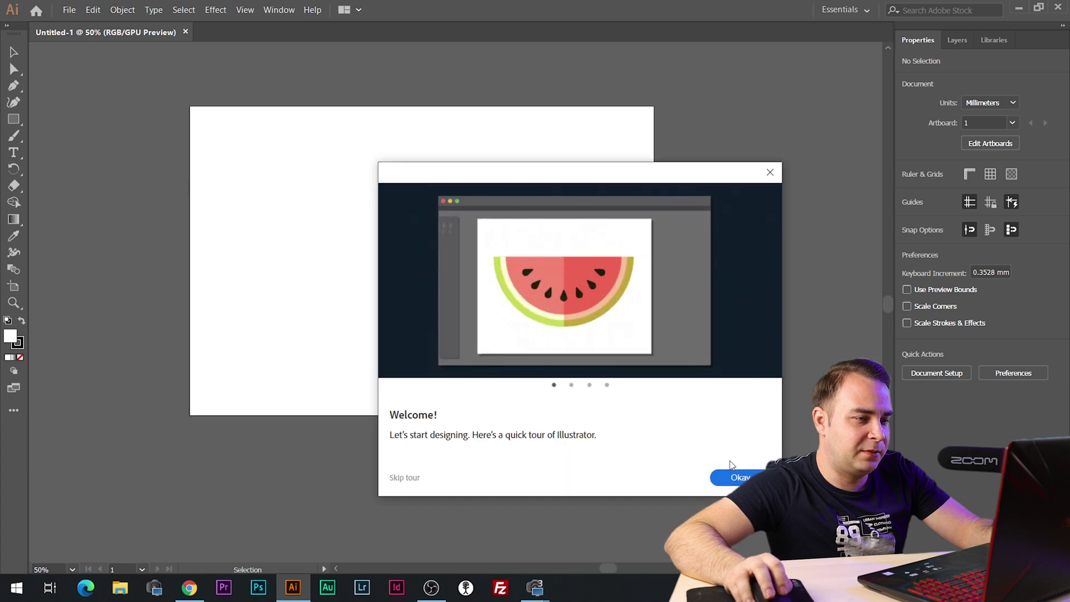
pyautogui.press('Escape')
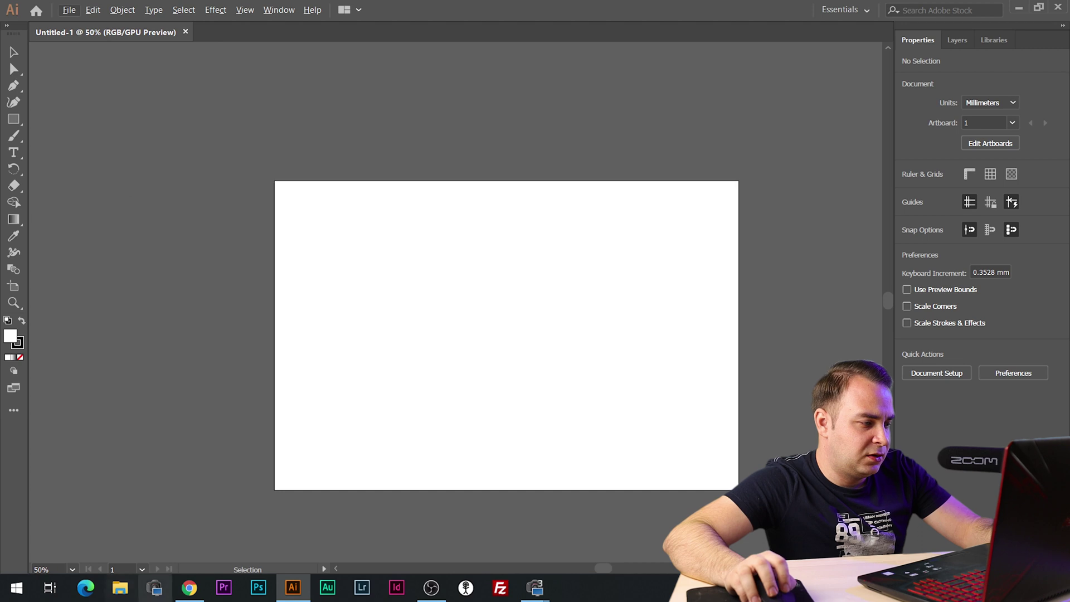
# - Load dafont.com in Chrome and accept the cookie notice
pyautogui.click(189, 587)
pyautogui.click(175, 29)
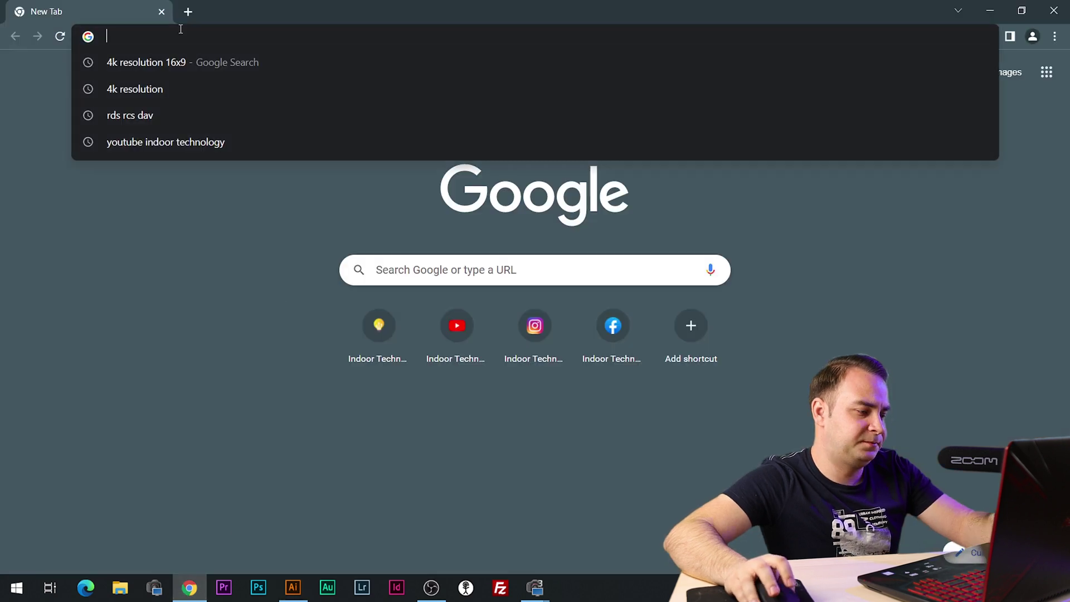
pyautogui.write('dafont.com')
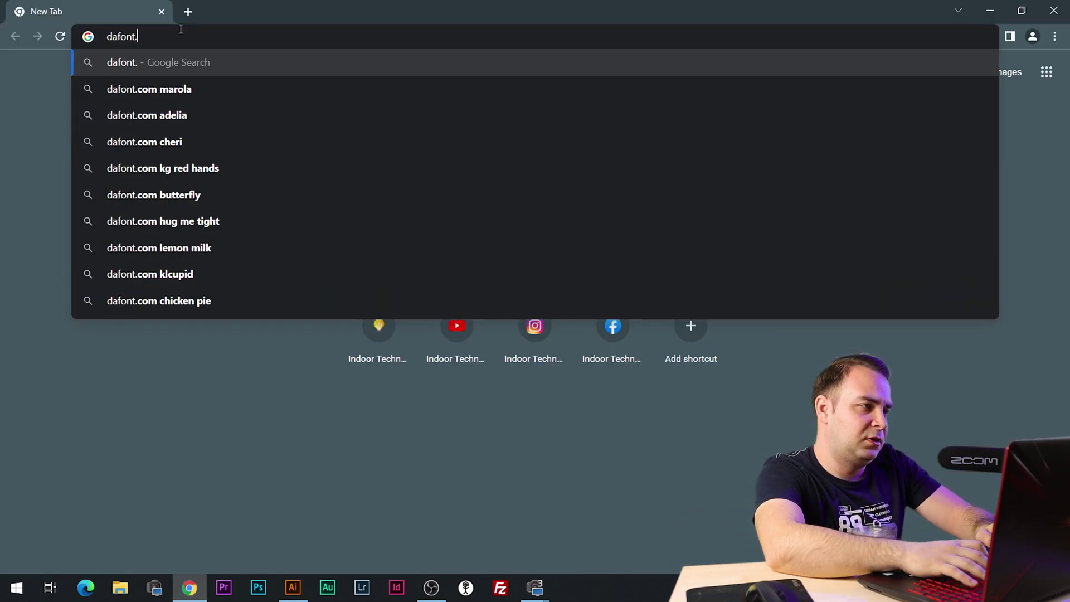
pyautogui.press('Return')
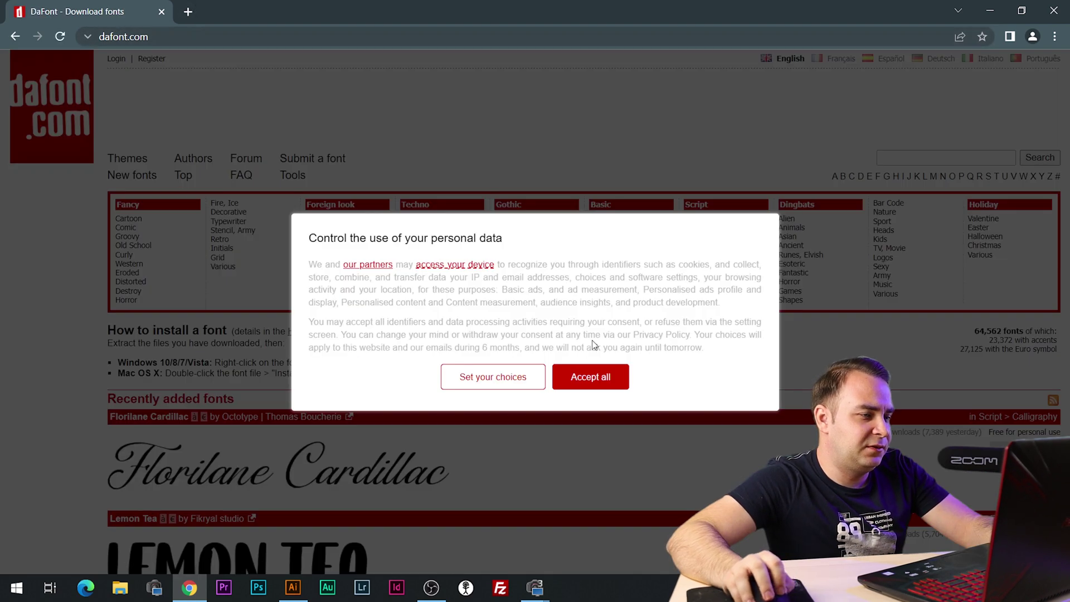
pyautogui.click(590, 377)
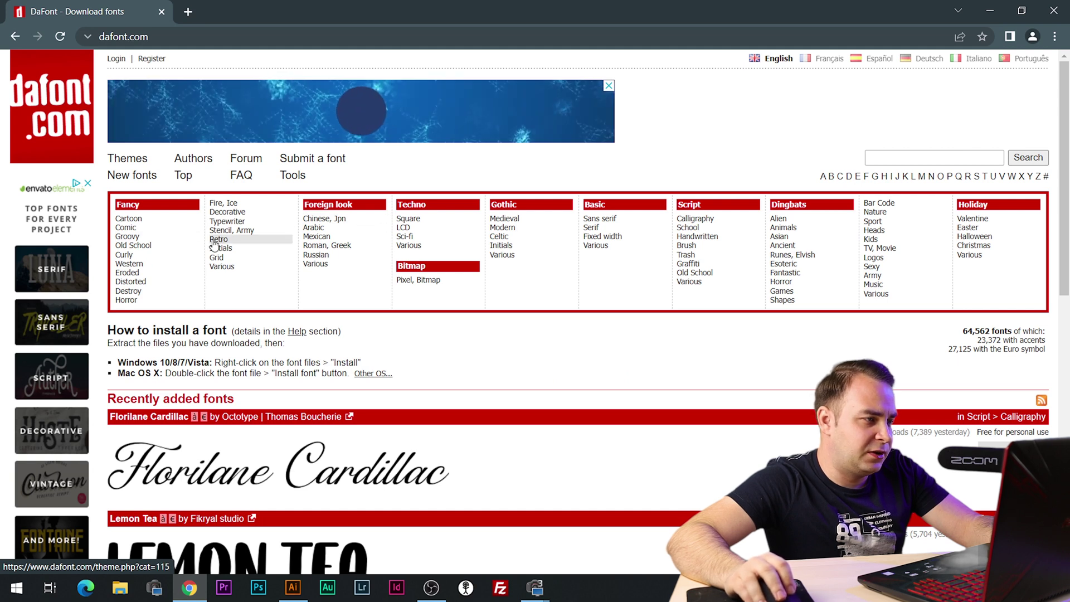
# - Look through the Typewriter and Script Calligraphy font categories
pyautogui.click(230, 222)
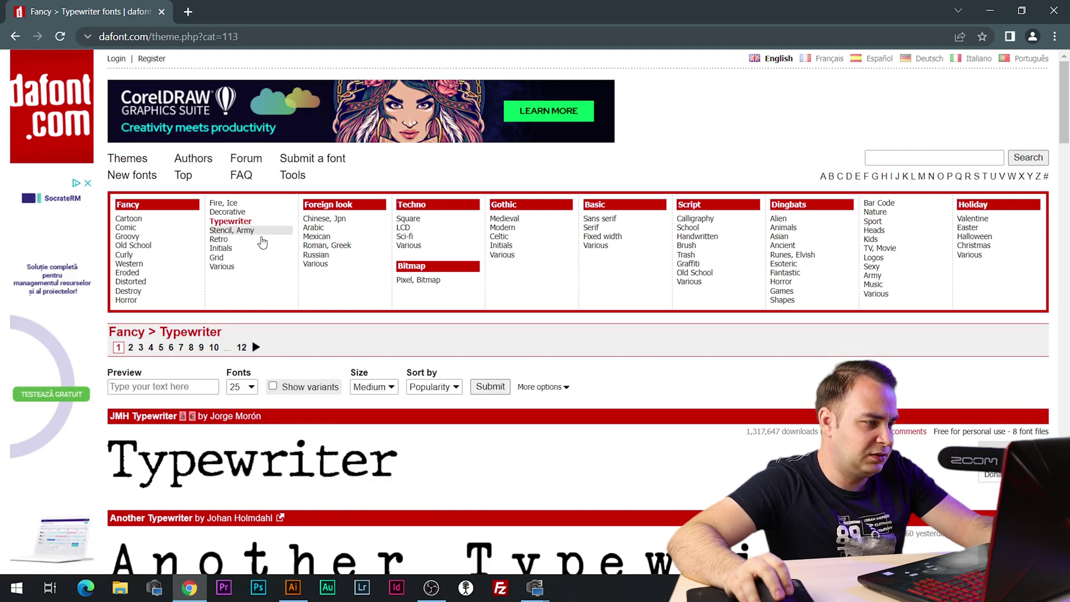
pyautogui.scroll(-12, 262, 243)
pyautogui.scroll(12, 390, 268)
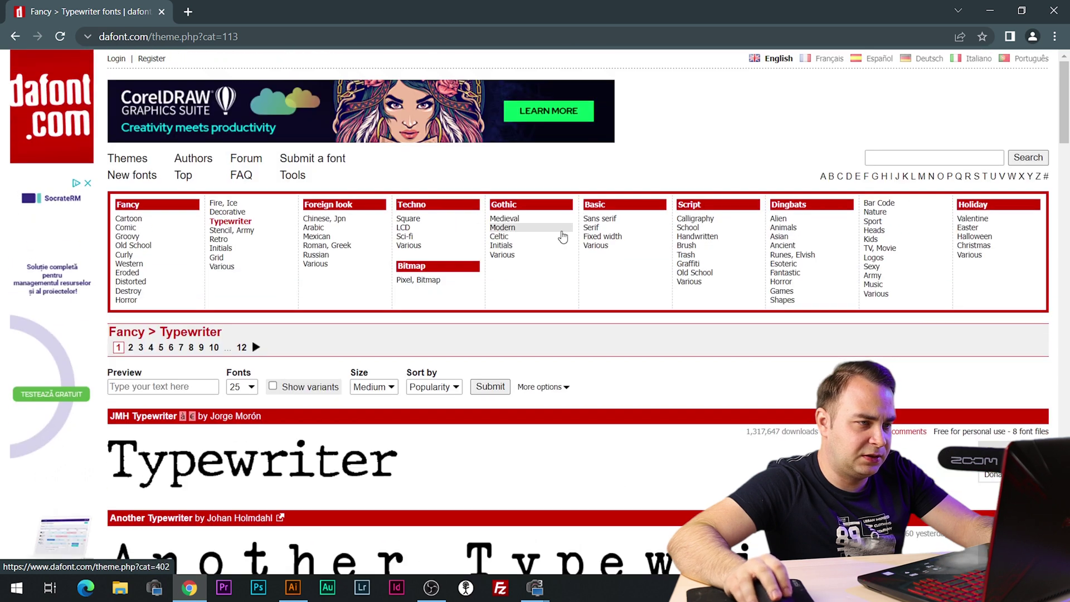
pyautogui.click(697, 219)
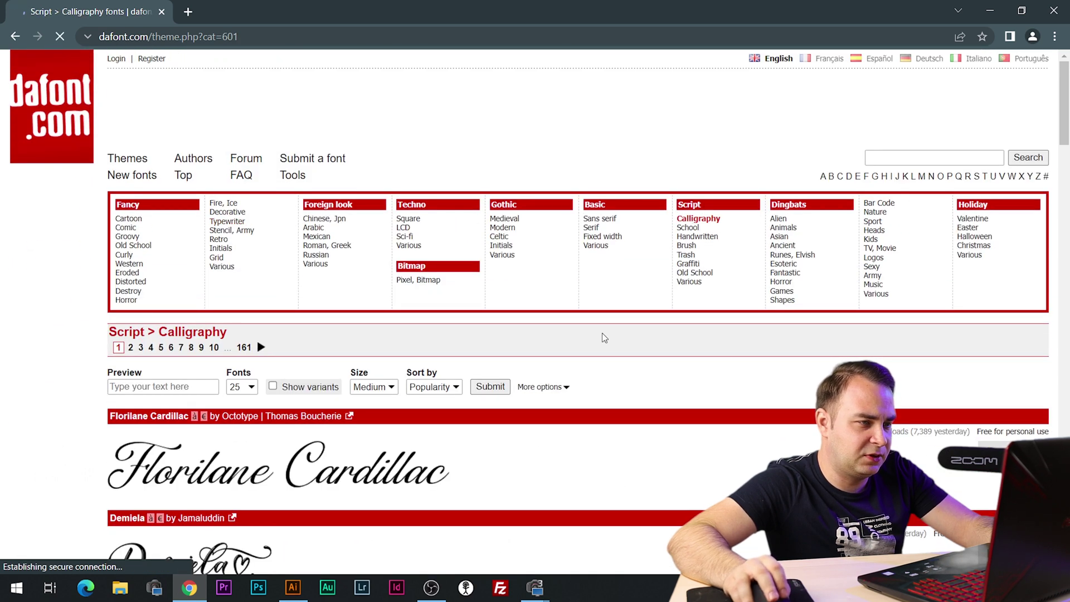
pyautogui.scroll(-3, 710, 242)
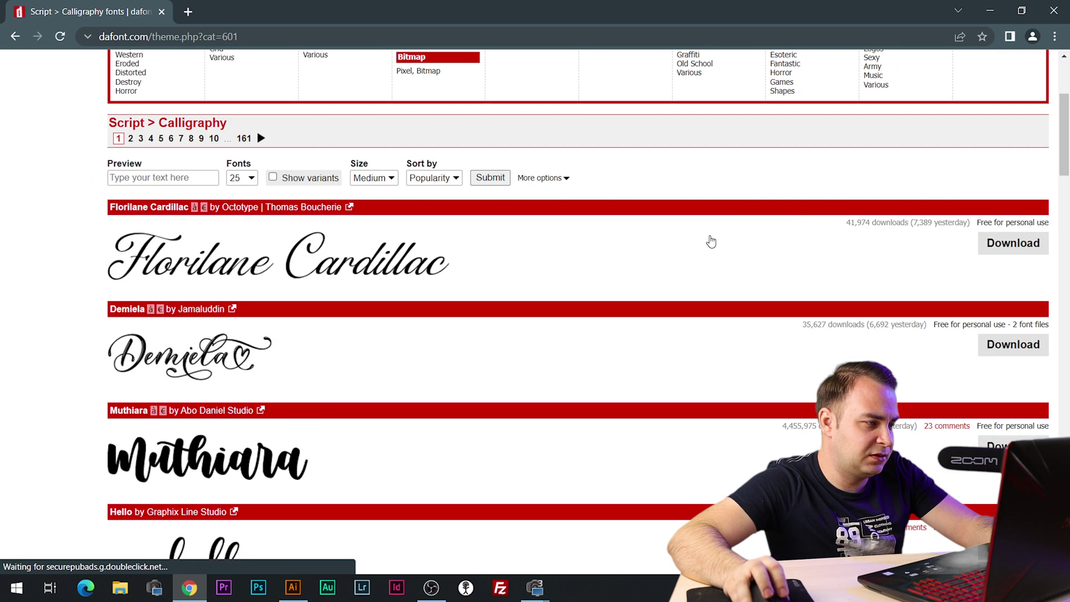
pyautogui.scroll(3, 711, 241)
# - Open the Script > Handwritten category and scroll through its font listings
pyautogui.click(701, 236)
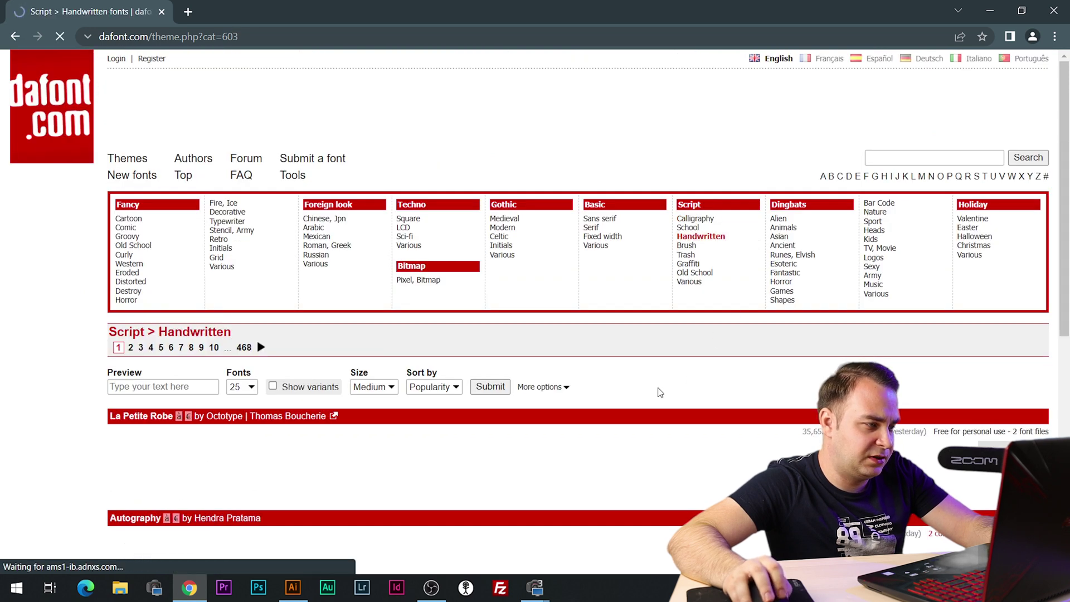
pyautogui.scroll(-12, 563, 374)
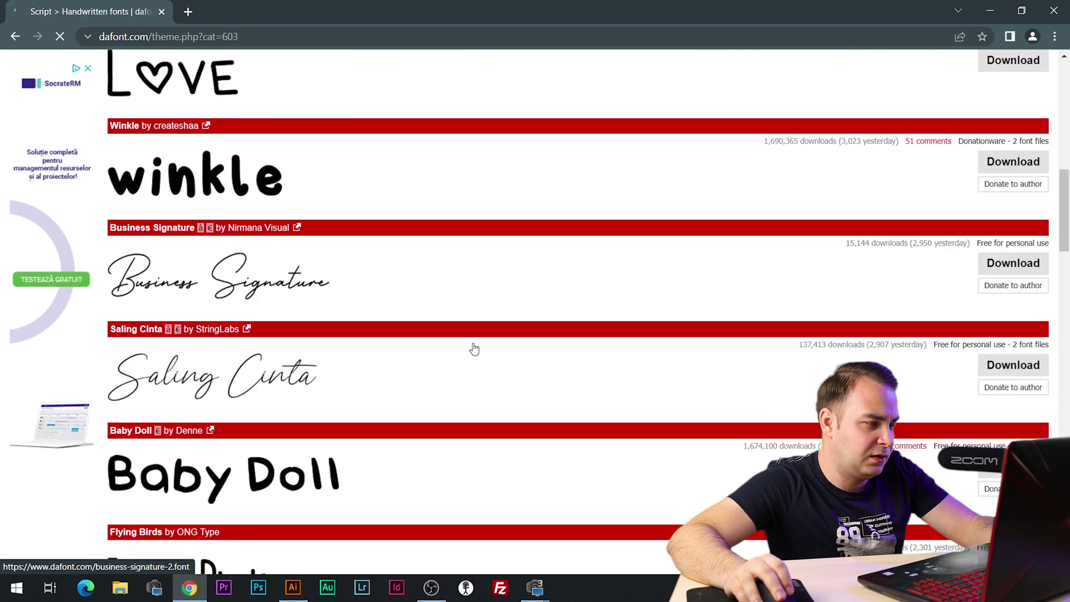
pyautogui.scroll(-4, 474, 349)
pyautogui.scroll(-7, 472, 344)
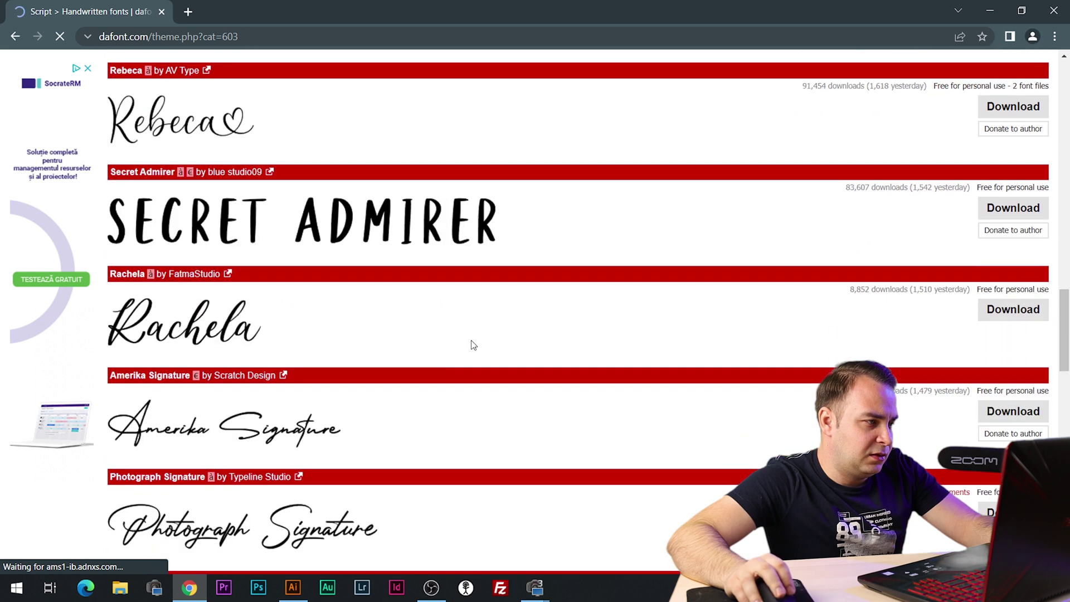
pyautogui.scroll(-5, 471, 341)
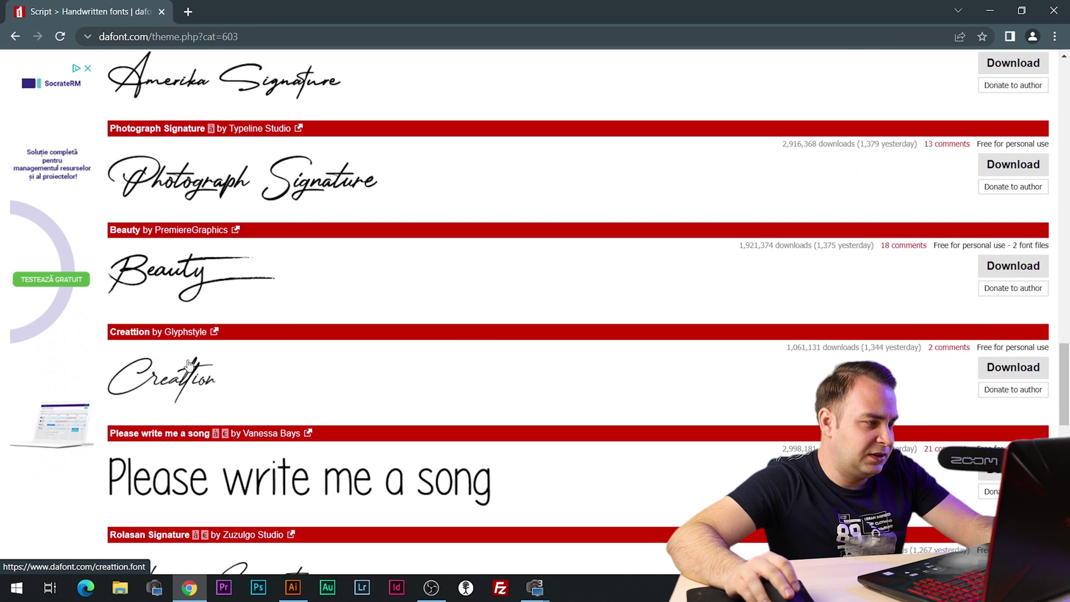
pyautogui.scroll(-5, 191, 369)
pyautogui.scroll(-4, 188, 365)
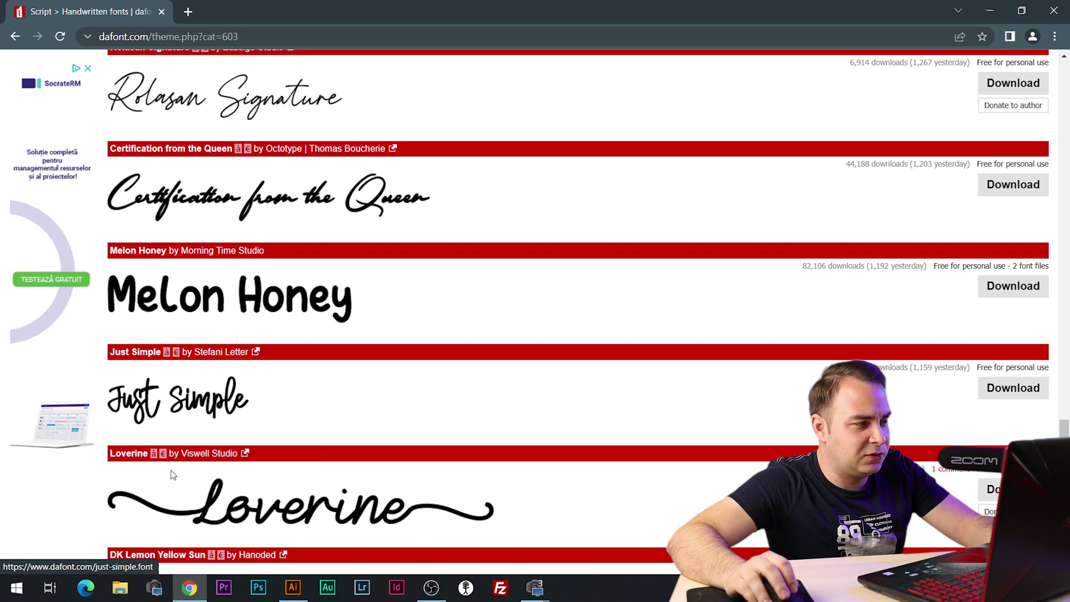
pyautogui.scroll(-5, 169, 425)
pyautogui.scroll(20, 156, 330)
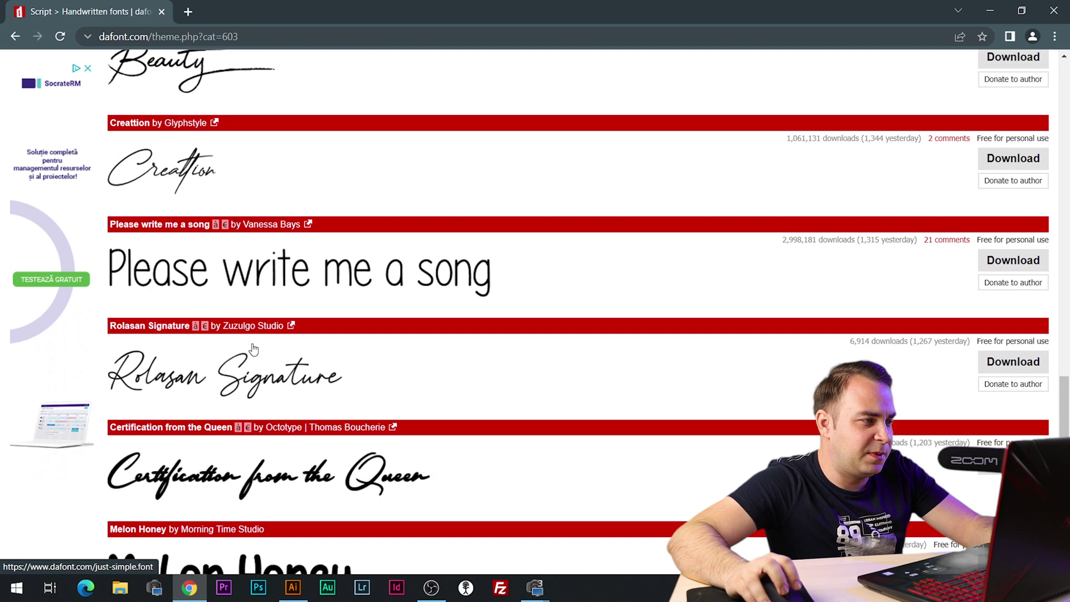
pyautogui.scroll(8, 269, 360)
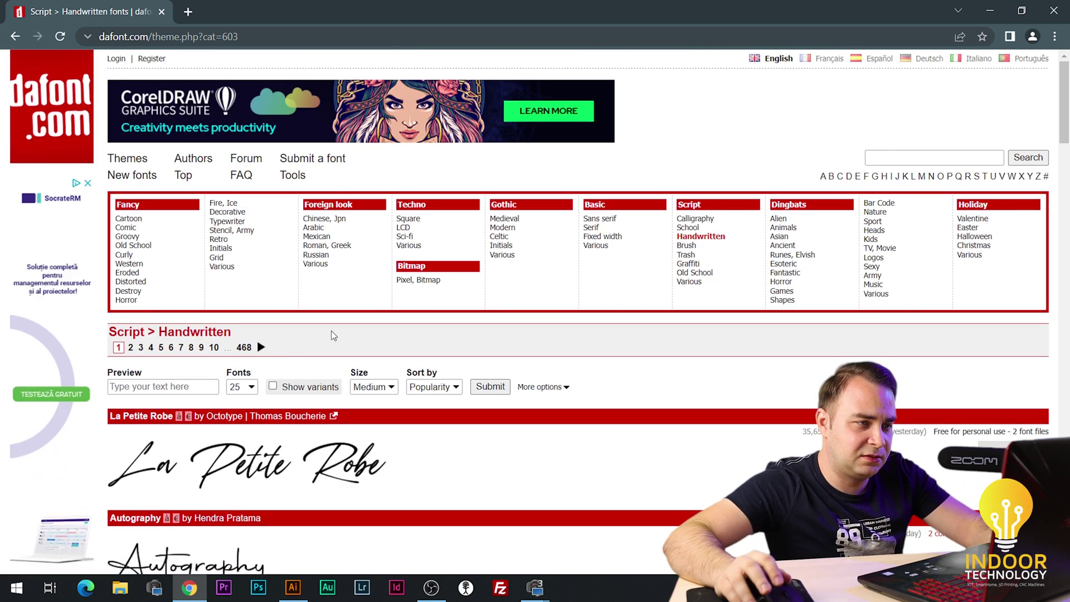
# - Return to the Script > Calligraphy category and scroll through its fonts
pyautogui.click(705, 221)
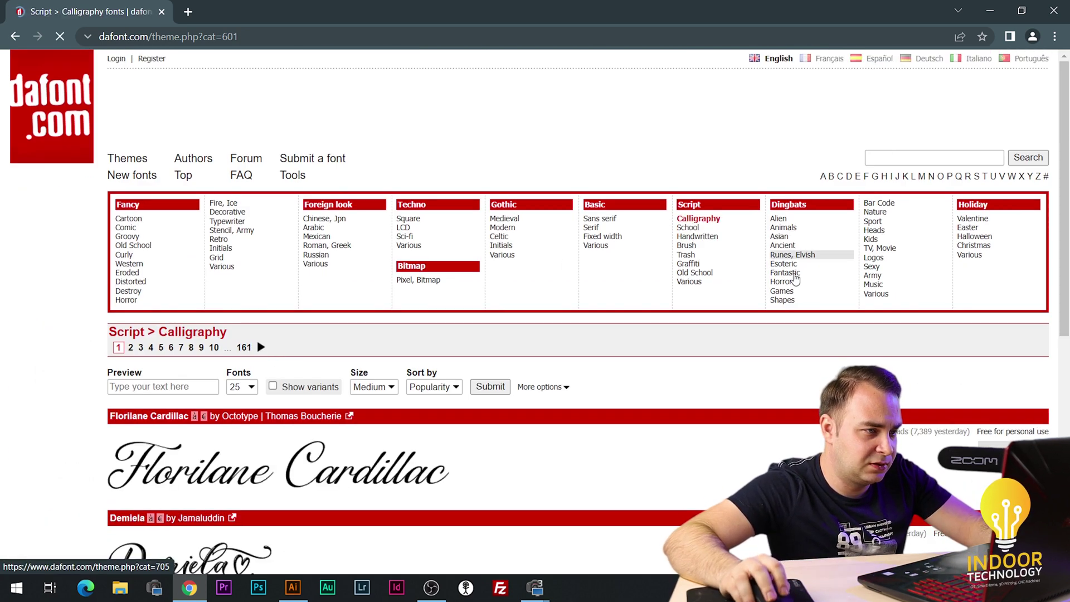
pyautogui.scroll(-5, 716, 312)
pyautogui.scroll(-5, 717, 313)
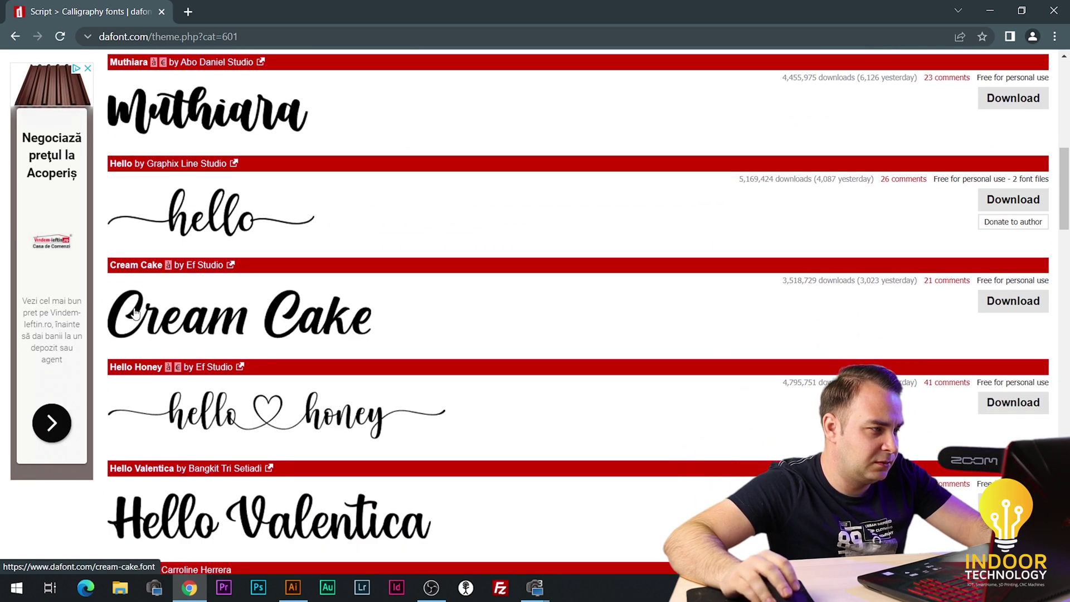
pyautogui.scroll(-8, 268, 306)
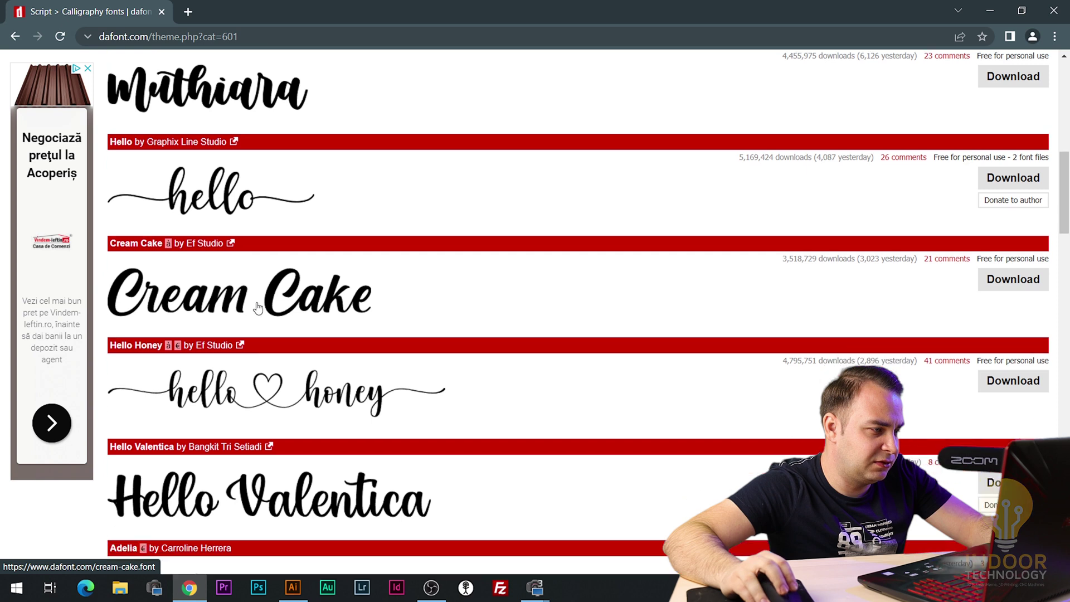
pyautogui.scroll(-6, 272, 304)
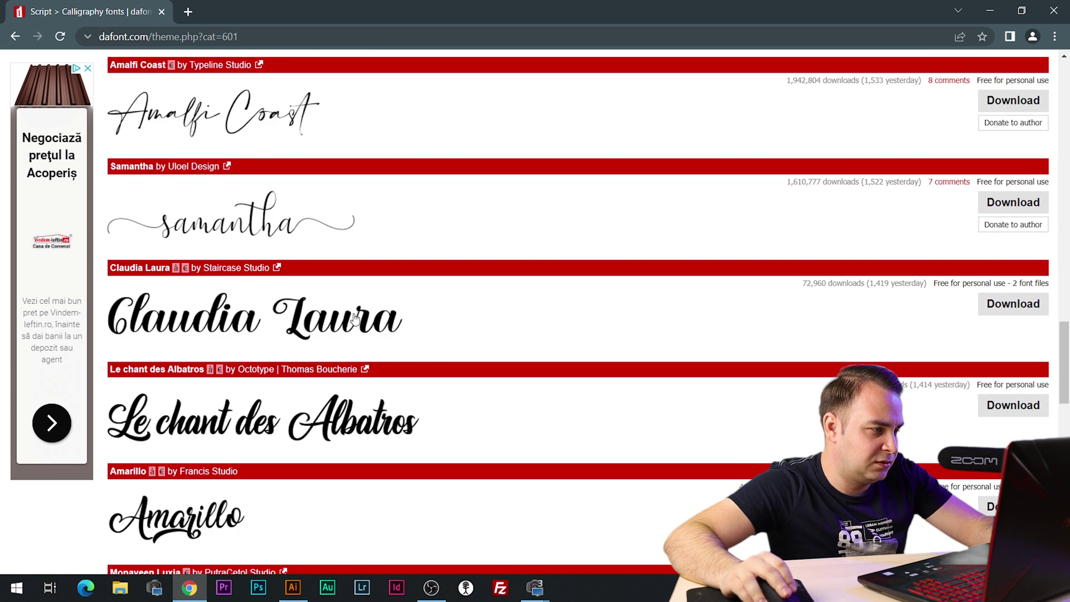
pyautogui.scroll(-5, 199, 340)
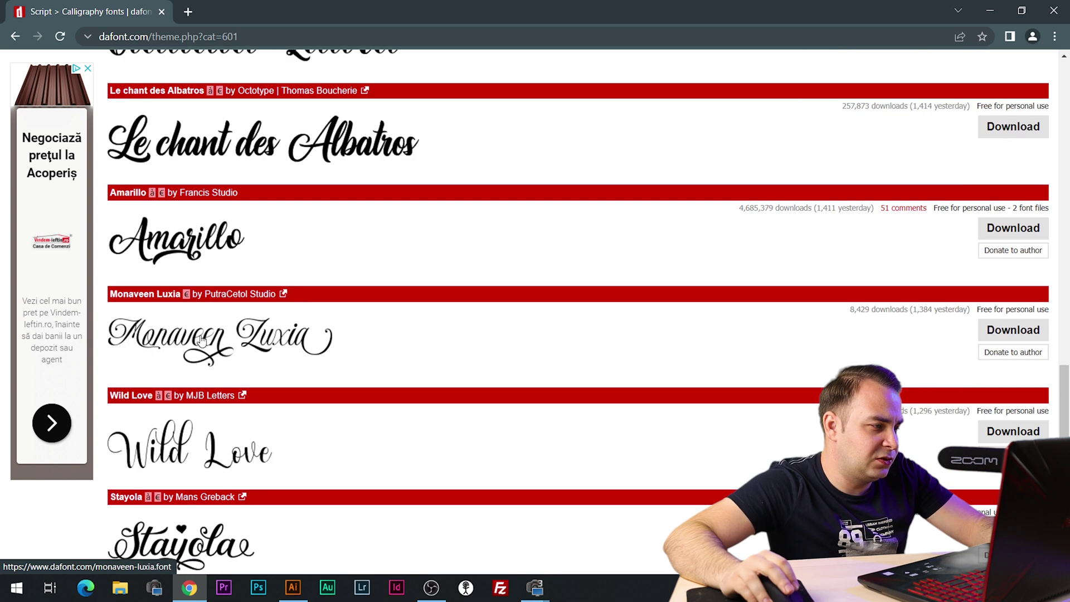
pyautogui.scroll(1, 112, 272)
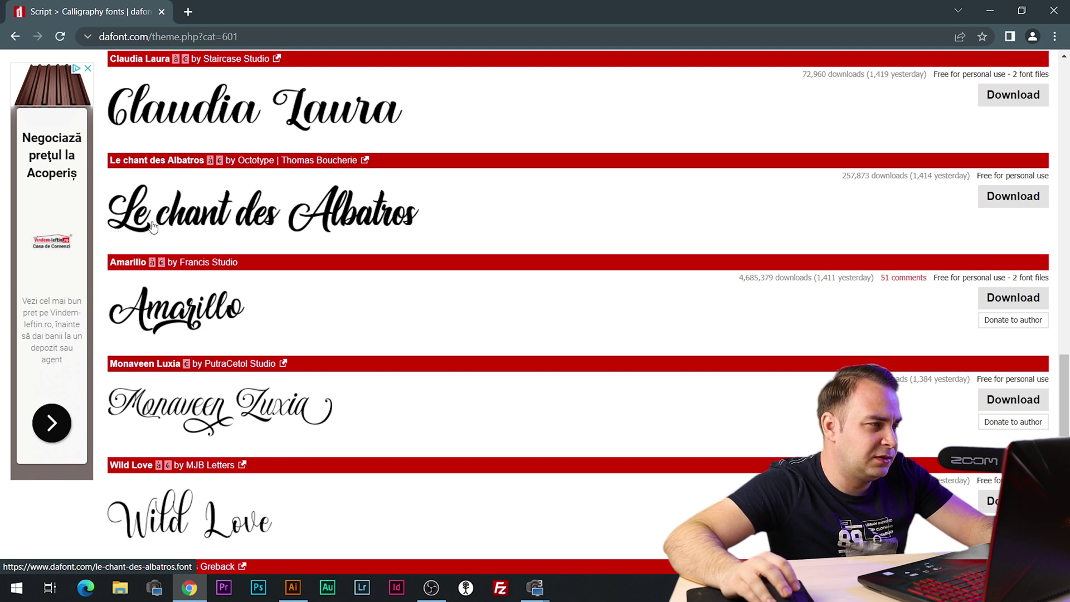
pyautogui.scroll(-3, 262, 342)
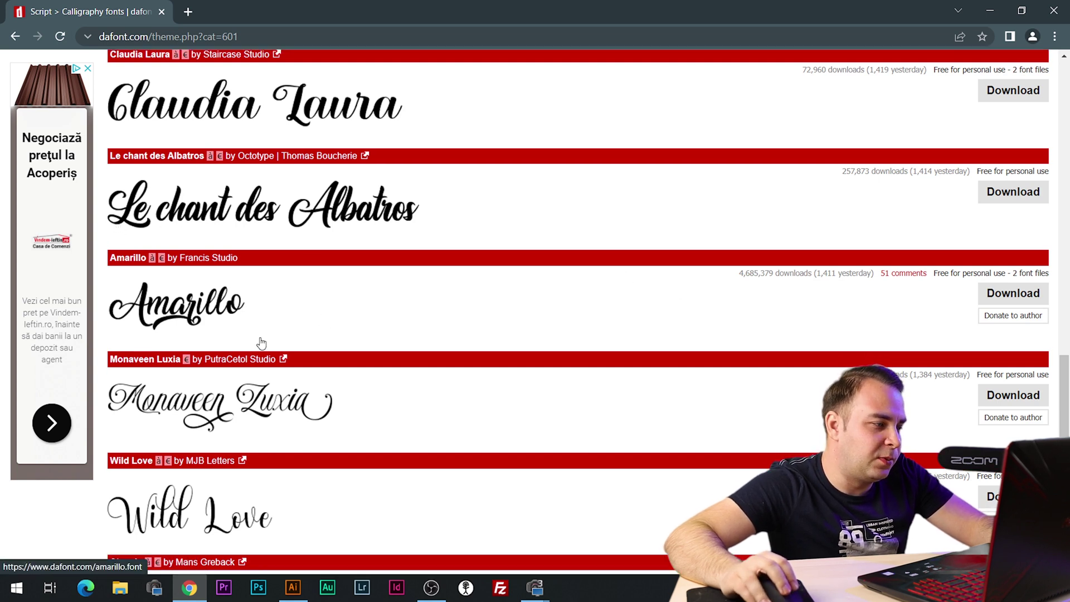
pyautogui.scroll(2, 265, 340)
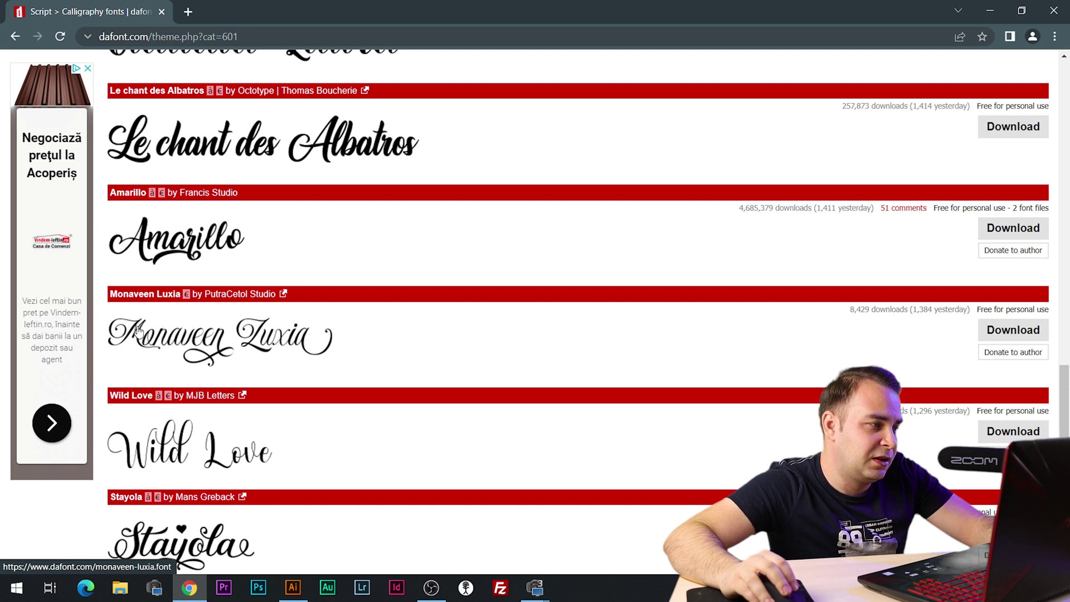
# - Compare the calligraphy fonts and download Amarillo as amarillo.zip
pyautogui.scroll(1, 156, 346)
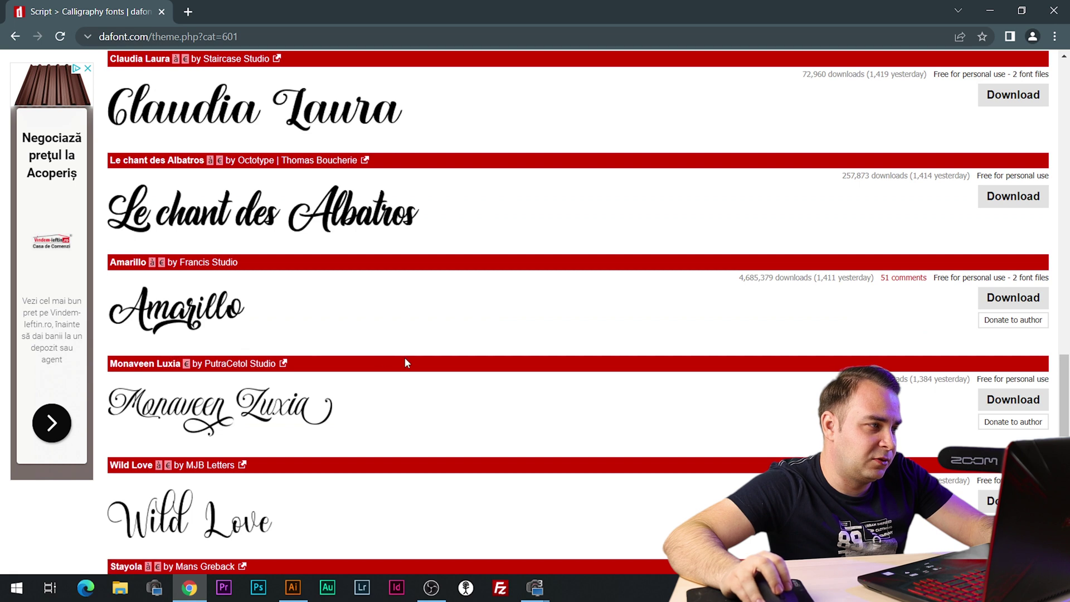
pyautogui.scroll(1, 404, 357)
pyautogui.scroll(8, 360, 363)
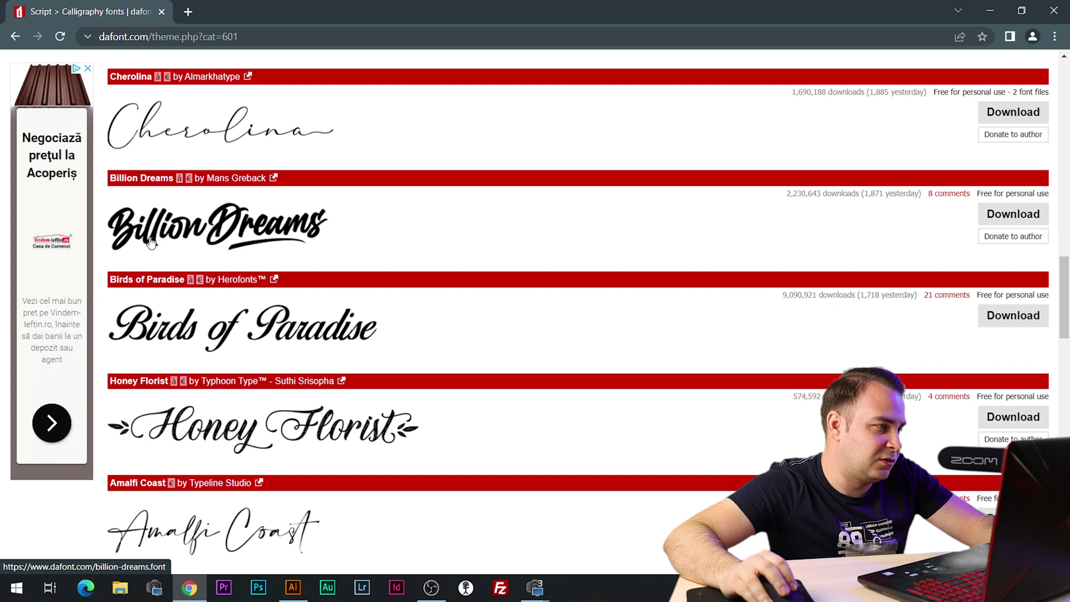
pyautogui.scroll(6, 204, 248)
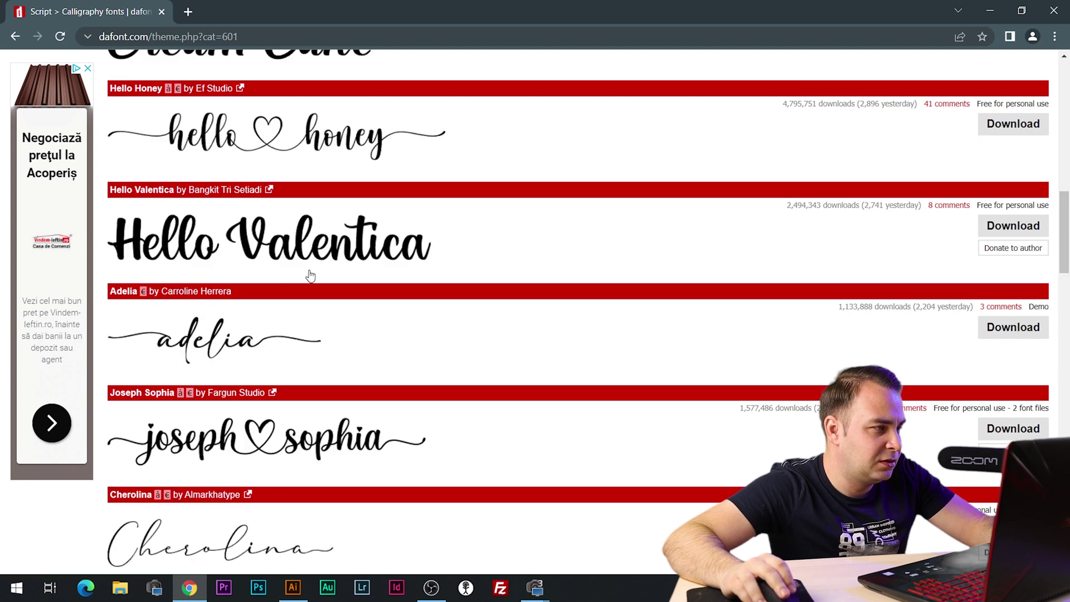
pyautogui.scroll(-8, 266, 258)
pyautogui.scroll(-6, 207, 257)
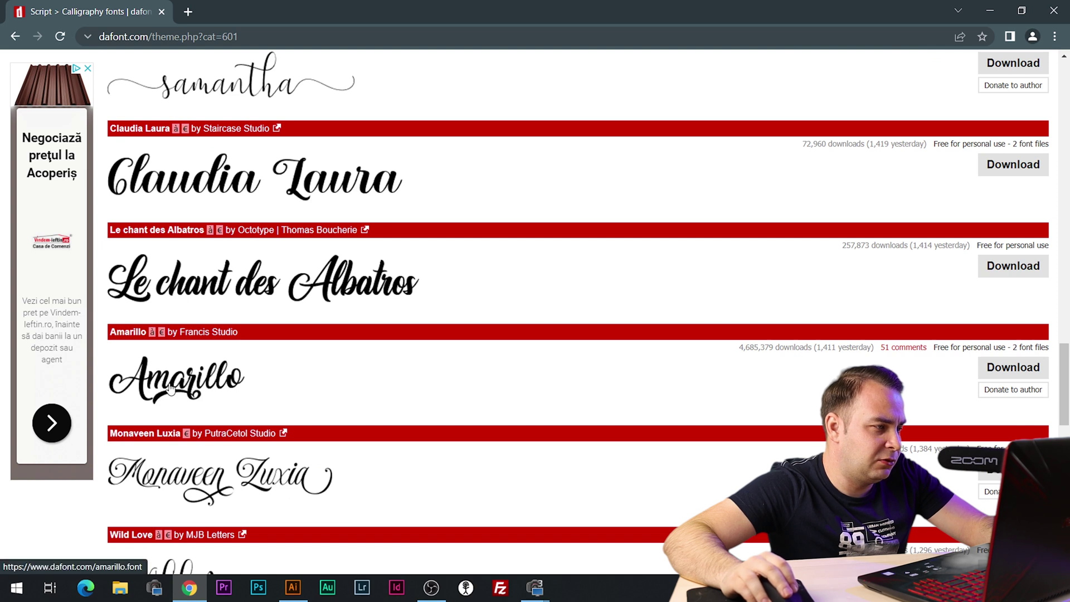
pyautogui.click(1019, 372)
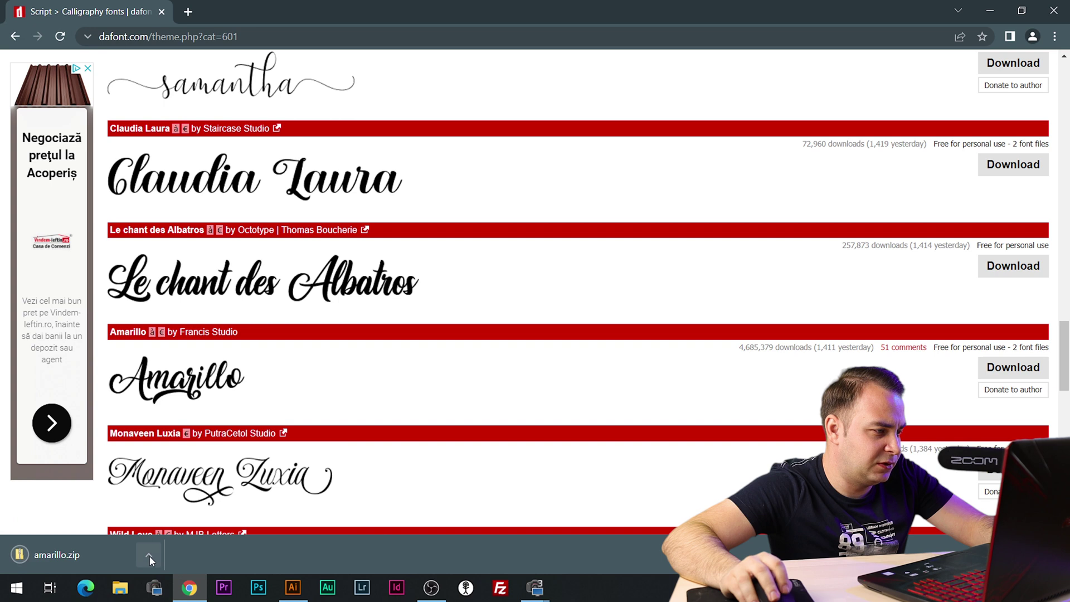
# - Extract amarillo.zip into an amarillo folder with 7-Zip and select its four files
pyautogui.click(149, 555)
pyautogui.click(168, 507)
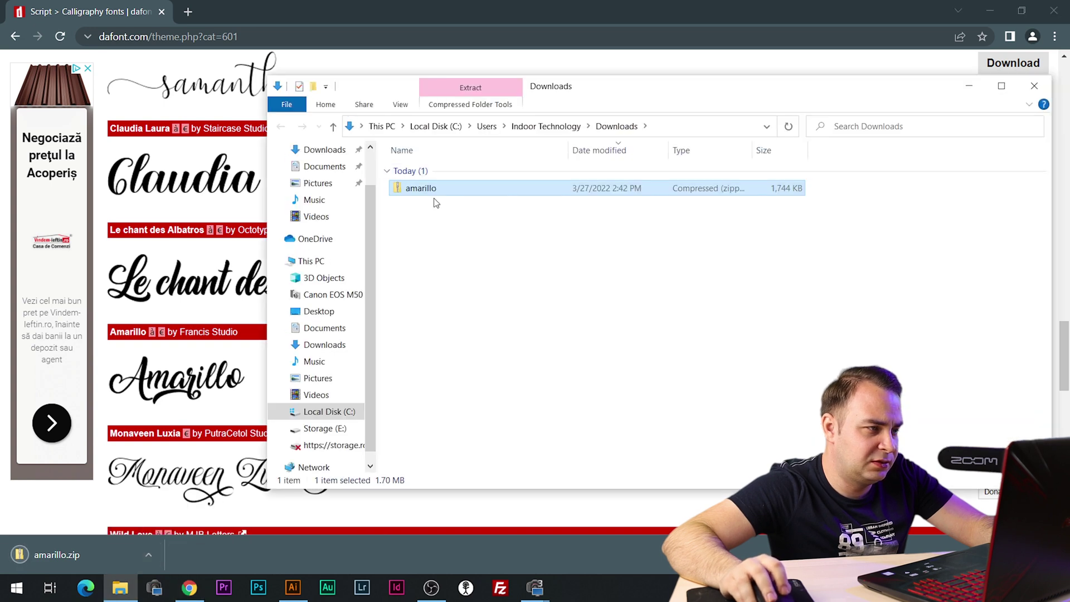
pyautogui.rightClick(433, 192)
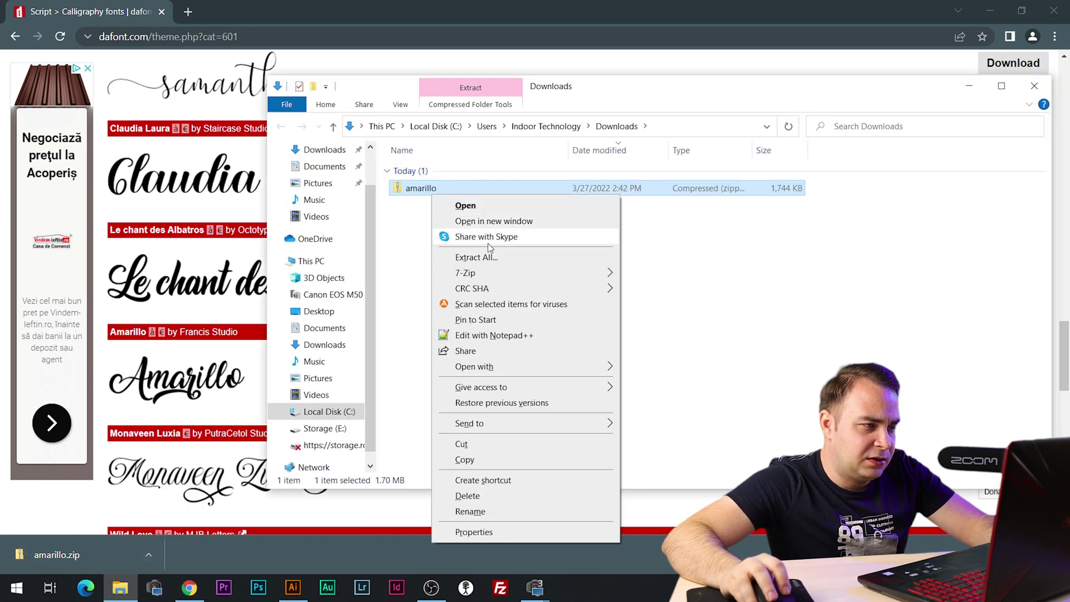
pyautogui.moveTo(527, 275)
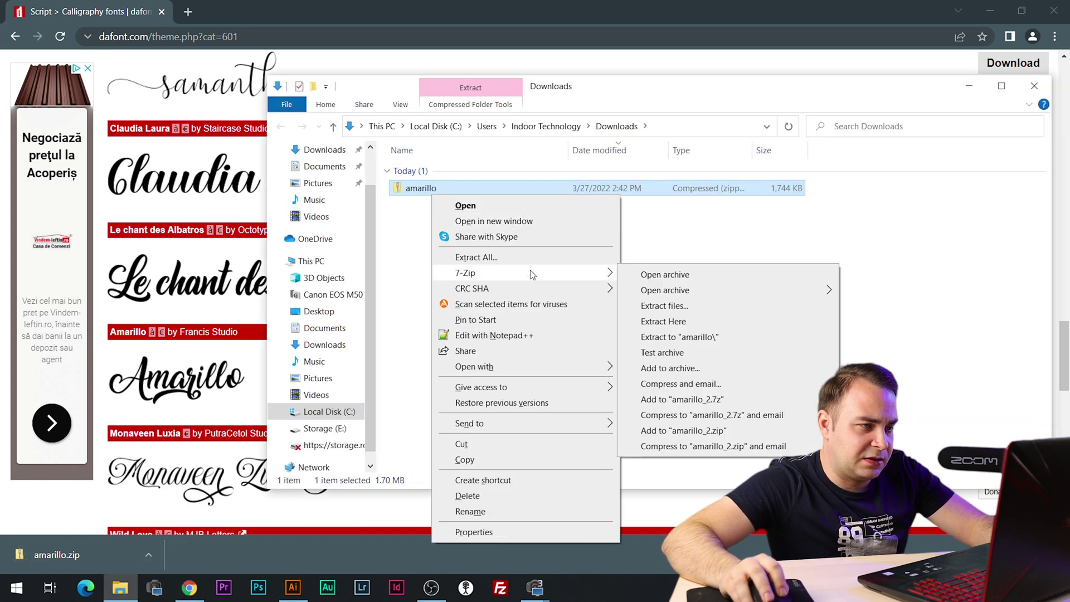
pyautogui.click(714, 338)
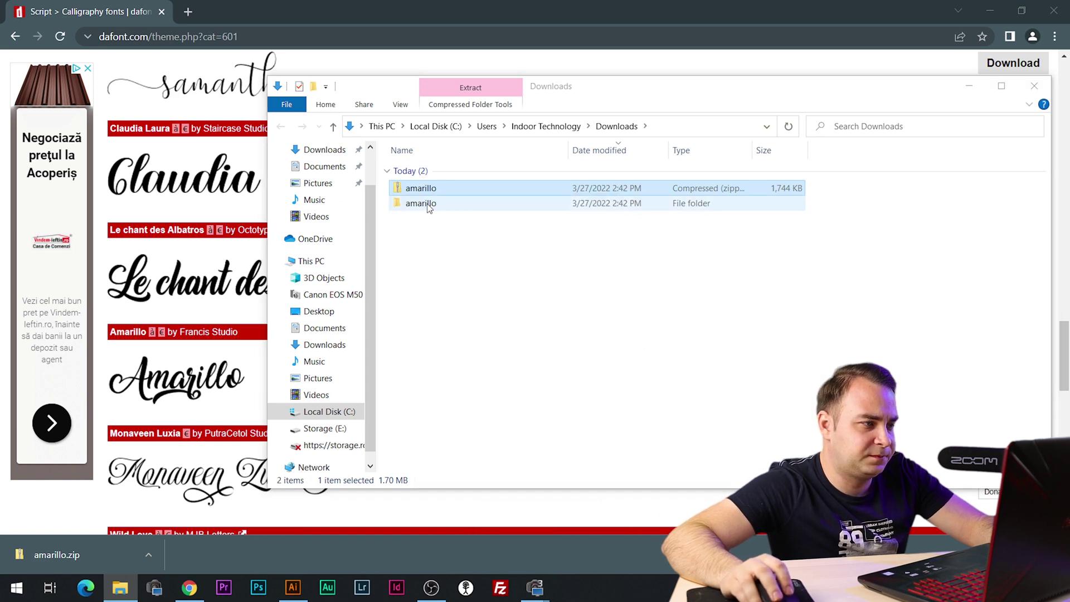
pyautogui.doubleClick(430, 203)
pyautogui.click(413, 217)
pyautogui.moveTo(517, 281); pyautogui.dragTo(400, 78)
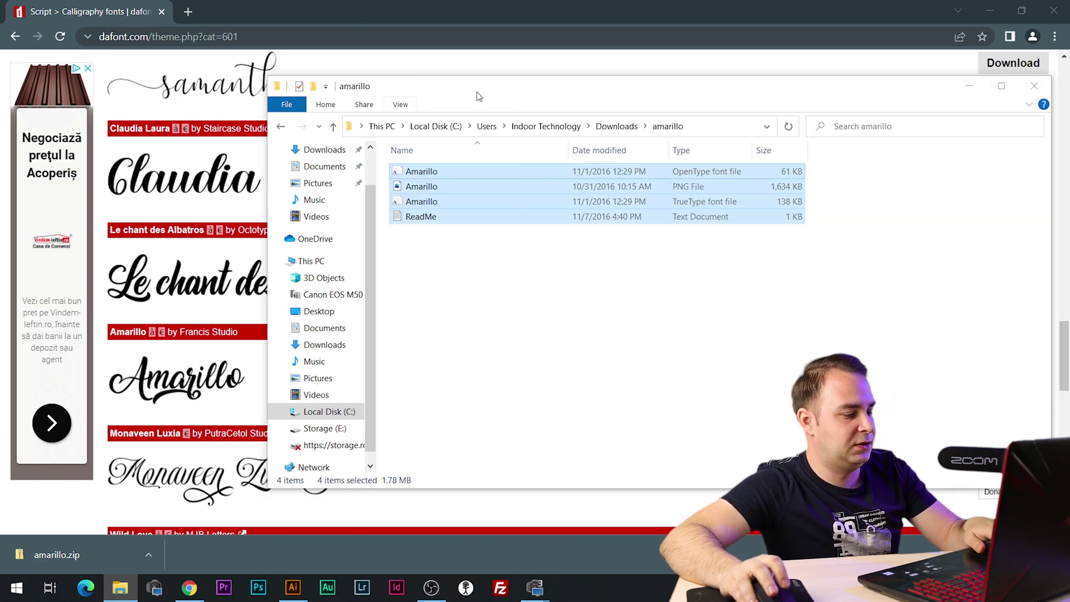
# - Navigate to the C:\Windows\Fonts folder
pyautogui.click(334, 415)
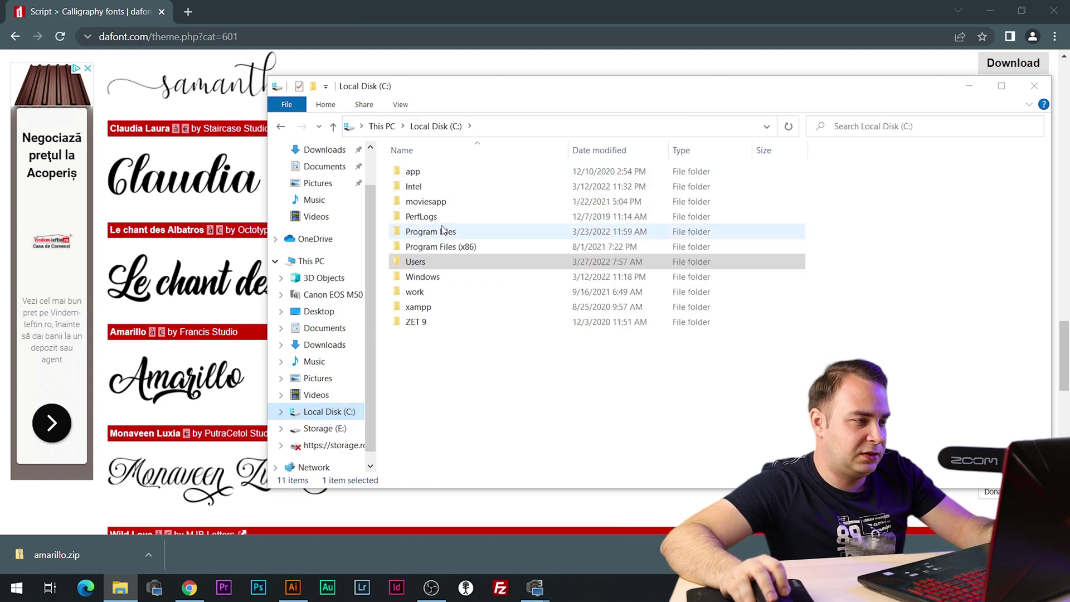
pyautogui.doubleClick(421, 276)
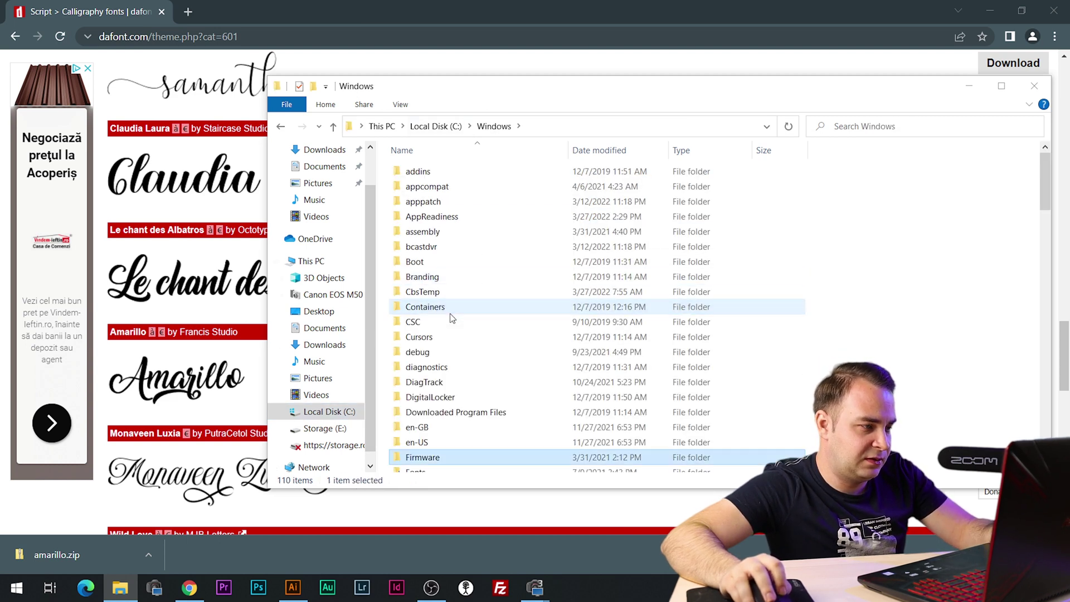
pyautogui.write('fonts')
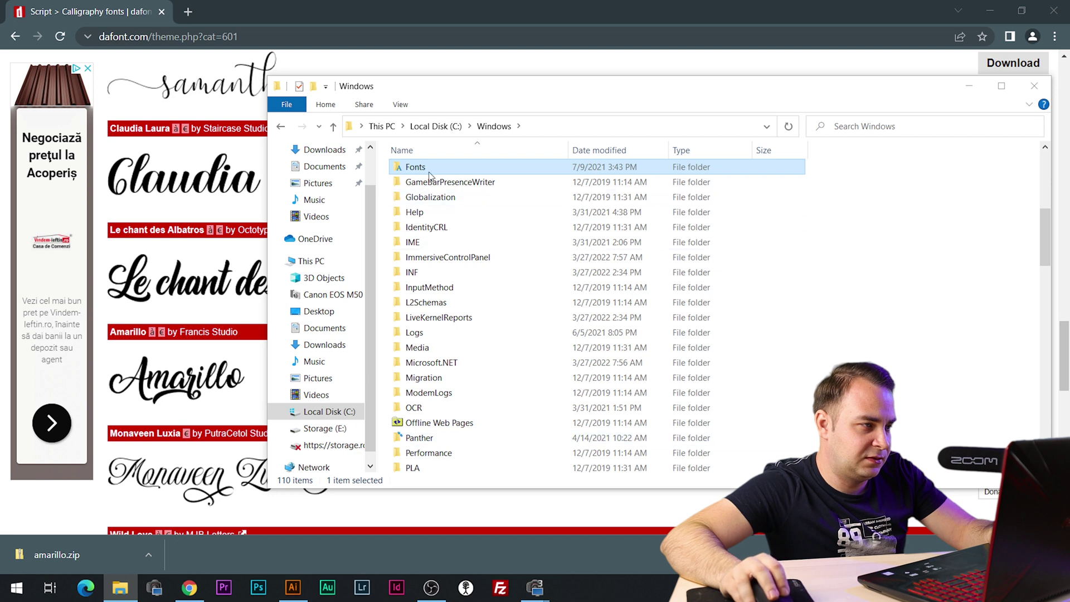
pyautogui.doubleClick(430, 169)
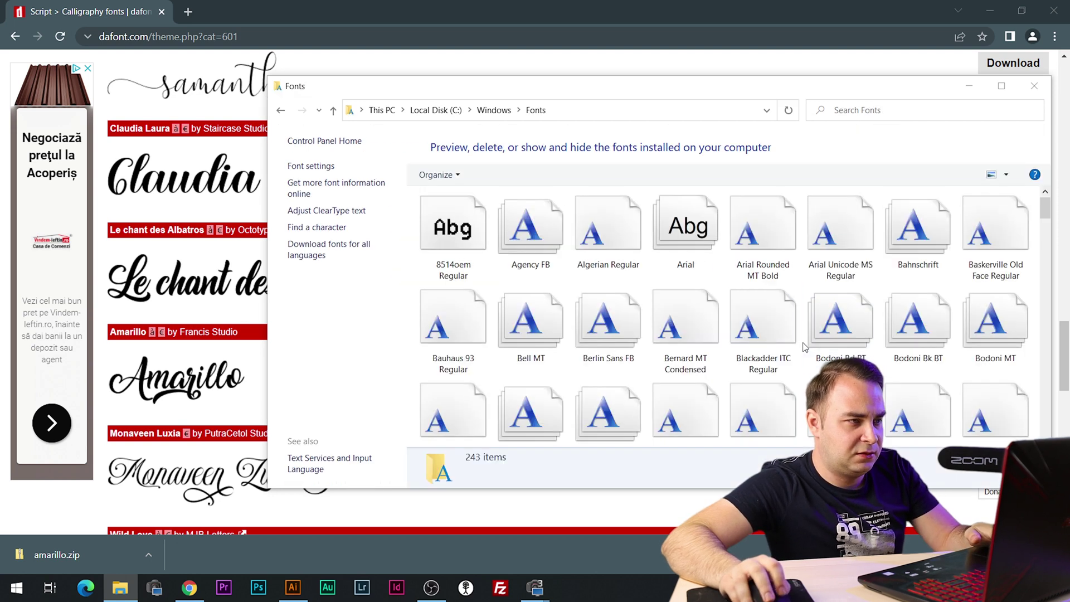
# - Paste the Amarillo files into Fonts, dismissing the Amarillo.png and ReadMe.txt errors
pyautogui.click(688, 251)
pyautogui.hotkey('ctrl', 'v')
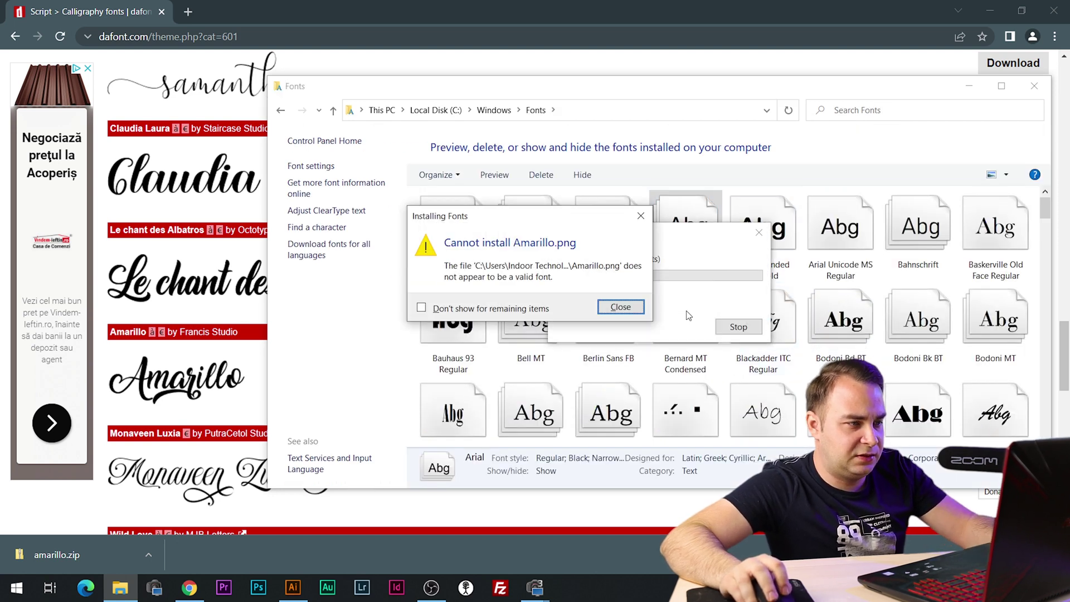
pyautogui.click(621, 307)
pyautogui.click(576, 308)
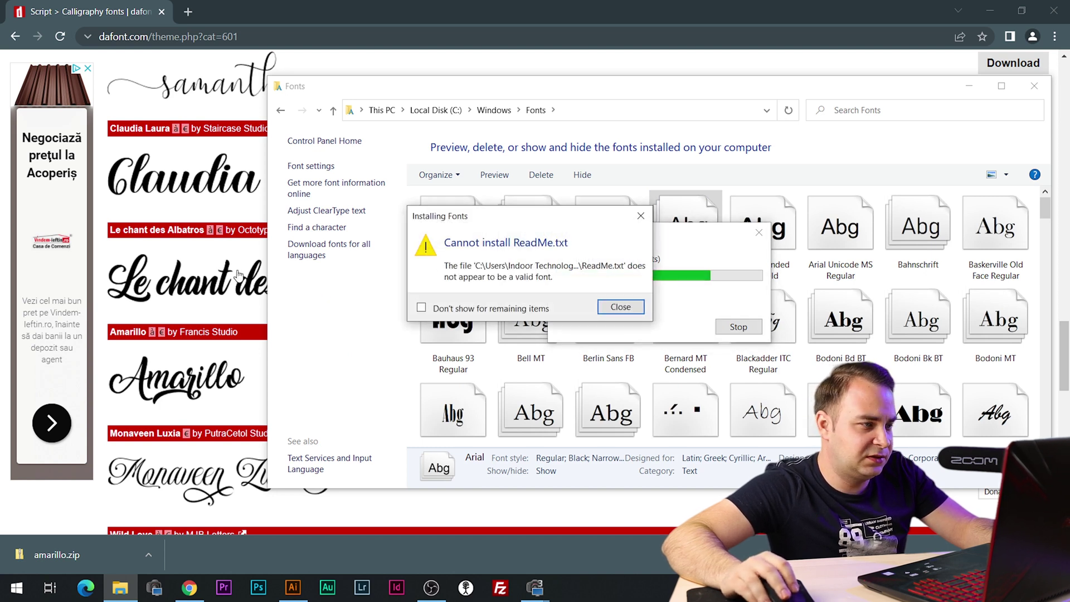
pyautogui.click(621, 307)
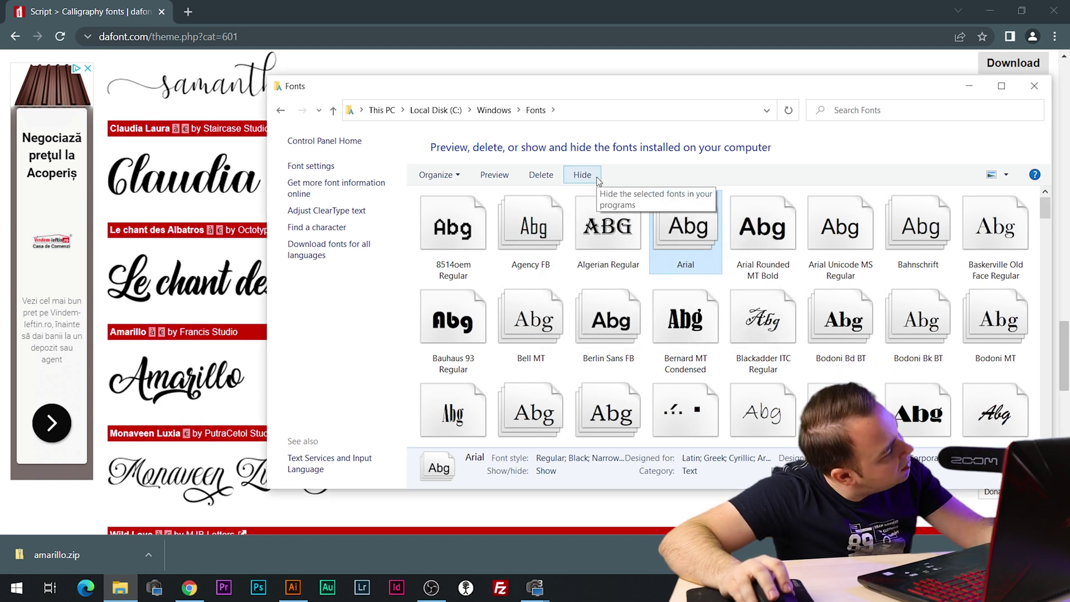
pyautogui.click(264, 375)
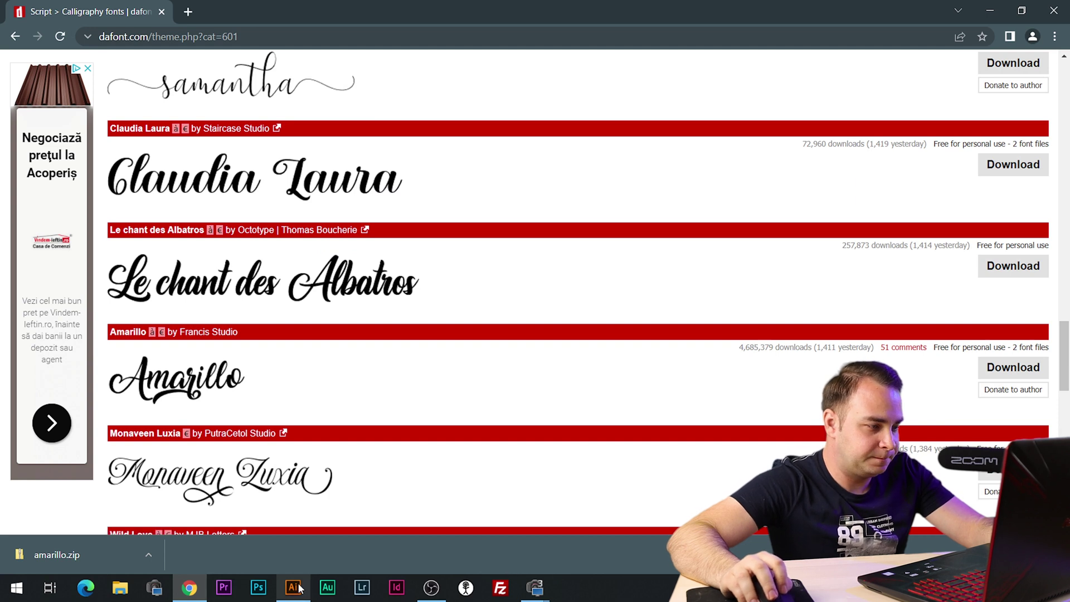
# - Bring Illustrator forward and switch it to the Essentials Classic workspace
pyautogui.moveTo(299, 588)
pyautogui.click(297, 493)
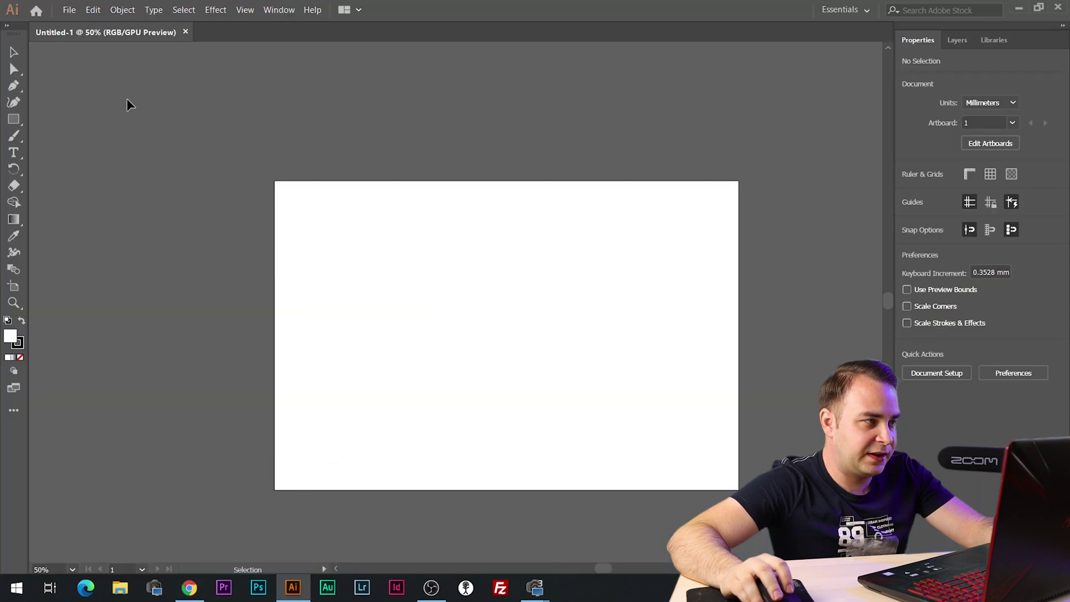
pyautogui.click(268, 11)
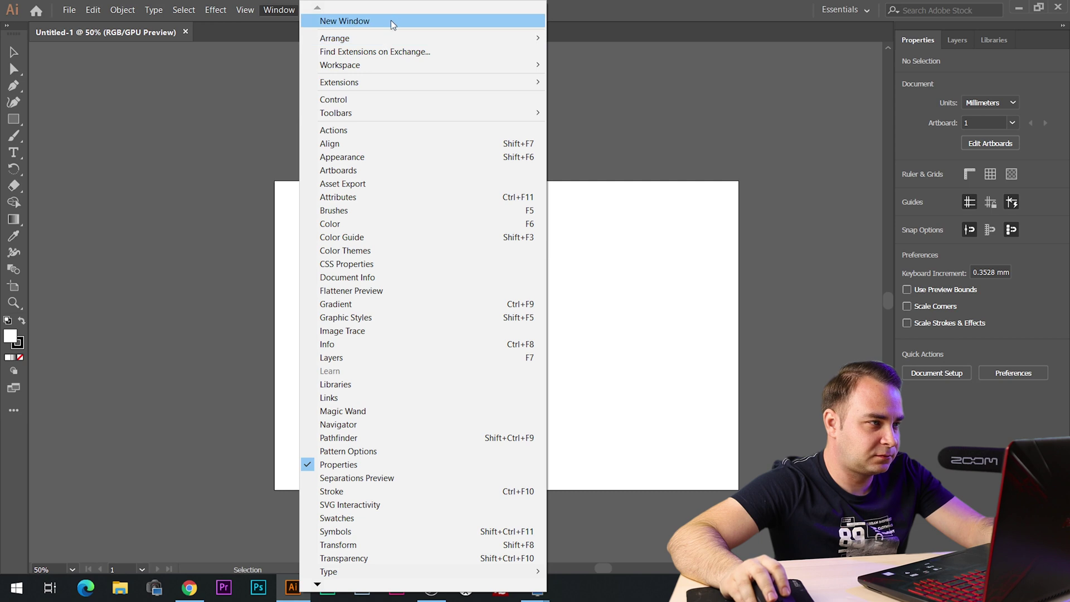
pyautogui.moveTo(370, 64)
pyautogui.click(662, 92)
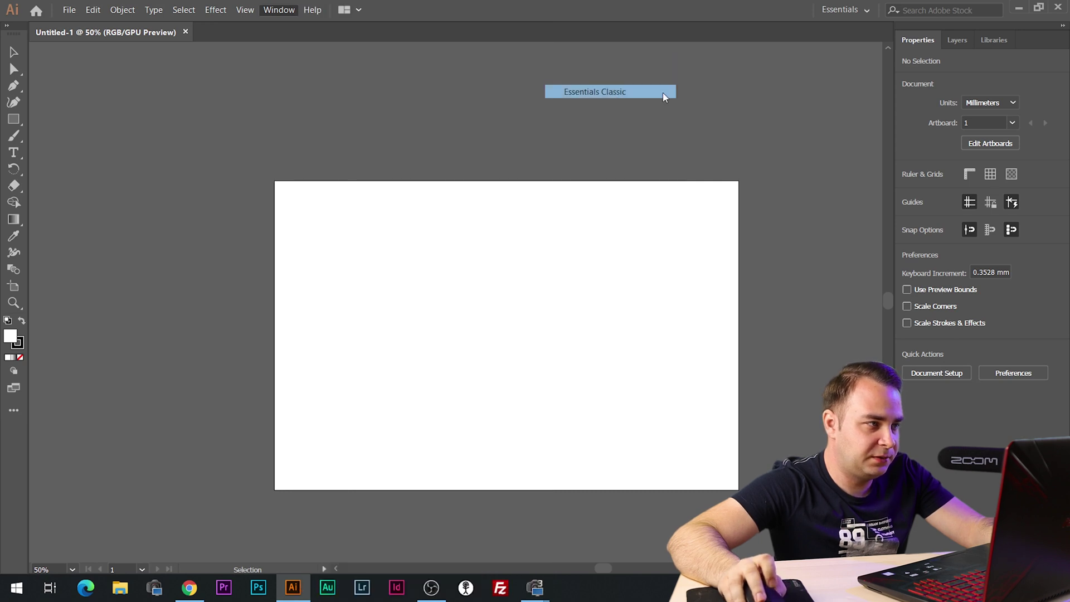
pyautogui.click(294, 11)
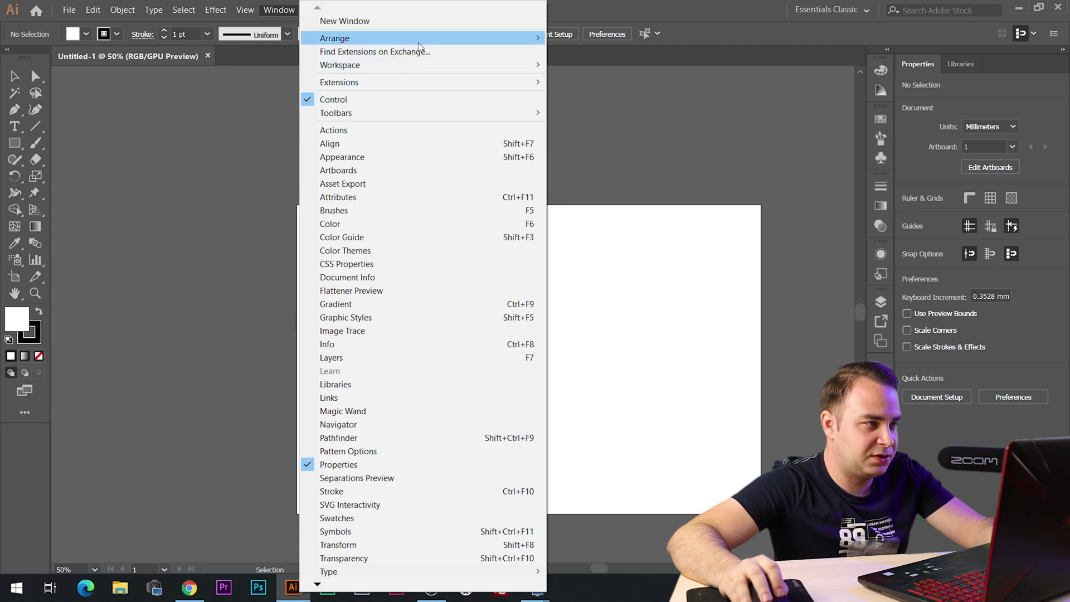
pyautogui.moveTo(425, 66)
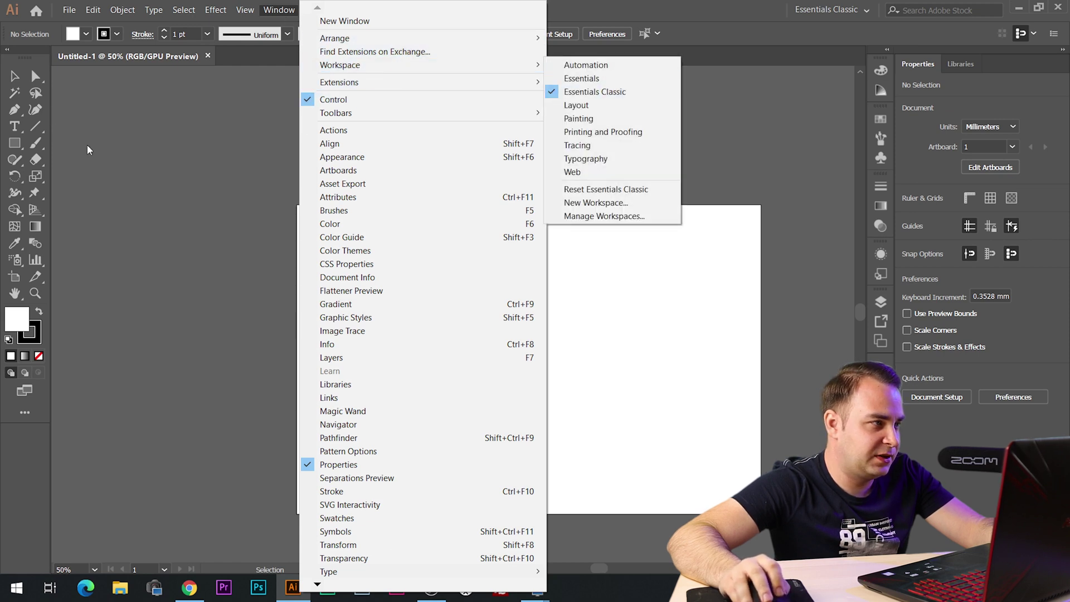
pyautogui.click(138, 165)
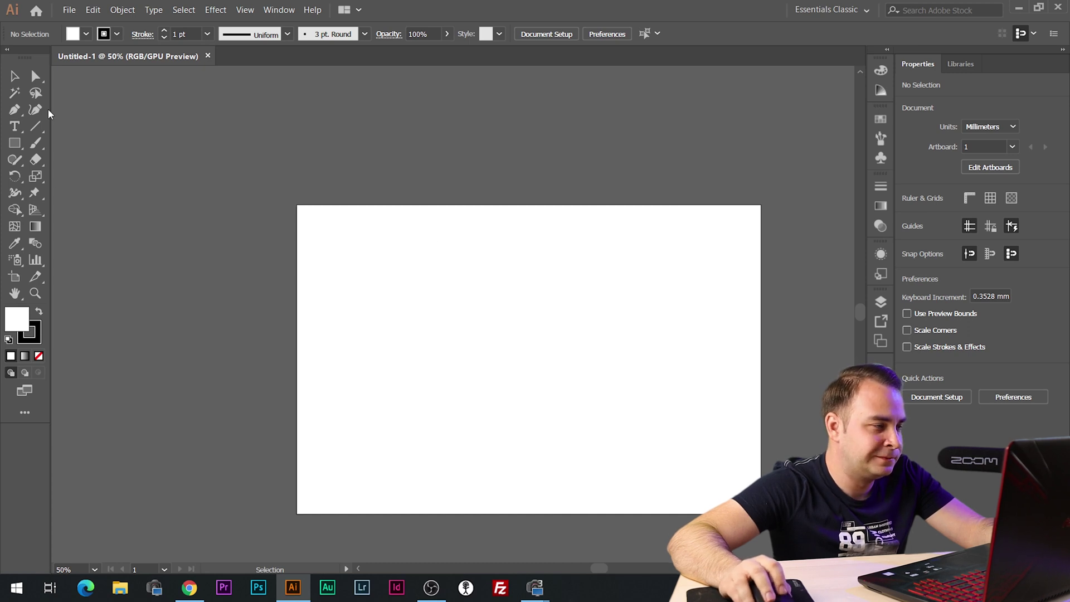
# - With the Type tool active, choose Amarillo as the font
pyautogui.click(14, 126)
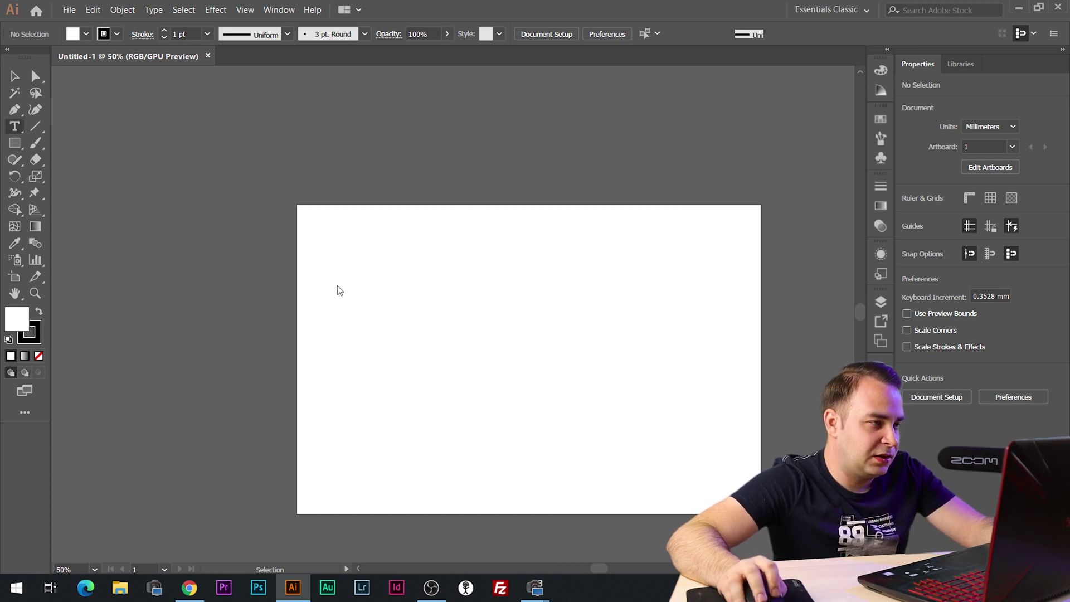
pyautogui.click(351, 271)
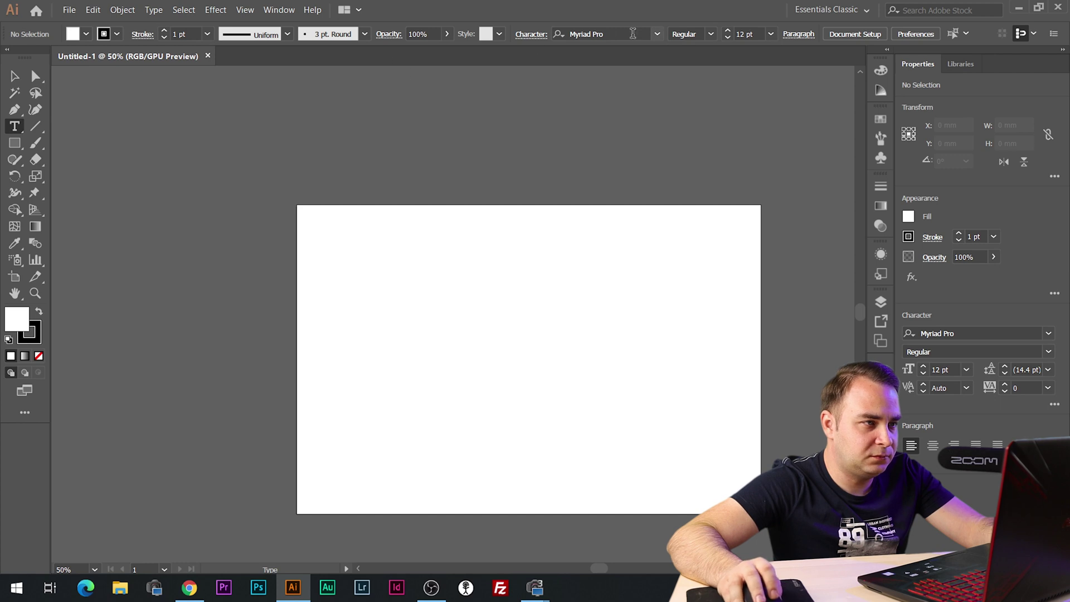
pyautogui.click(638, 35)
pyautogui.write('ama')
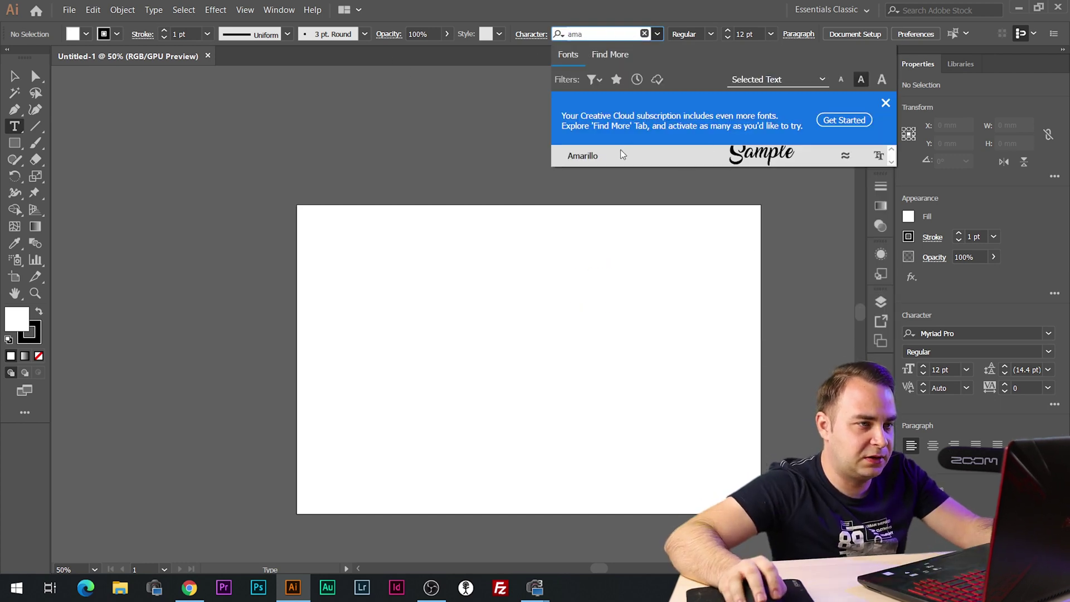
pyautogui.click(885, 103)
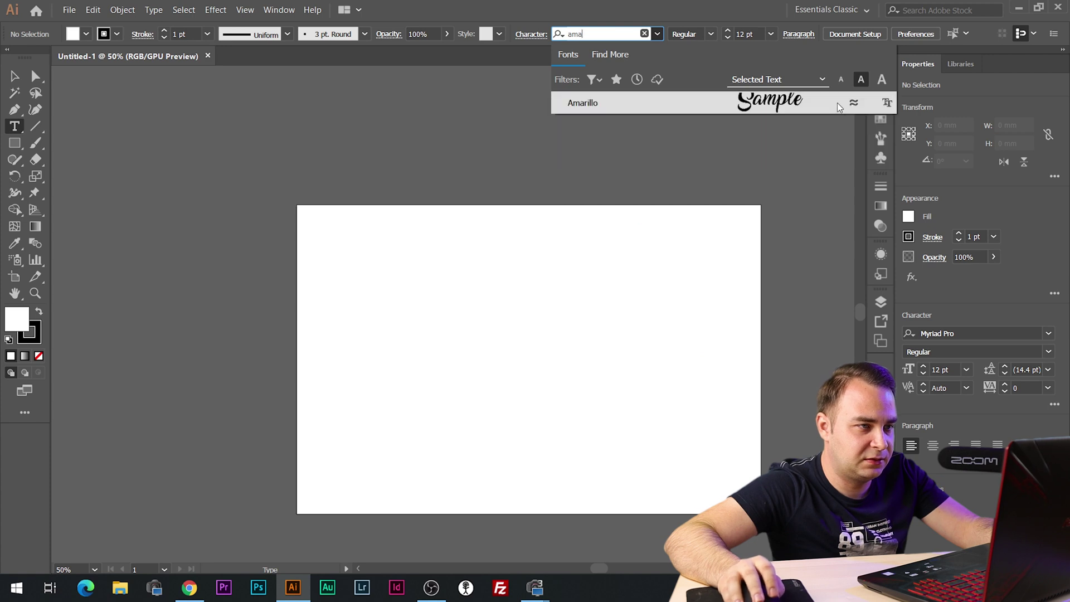
pyautogui.click(628, 103)
# - Type 'Happy Birthday', set it to 72 pt, and move it toward the top
pyautogui.click(351, 296)
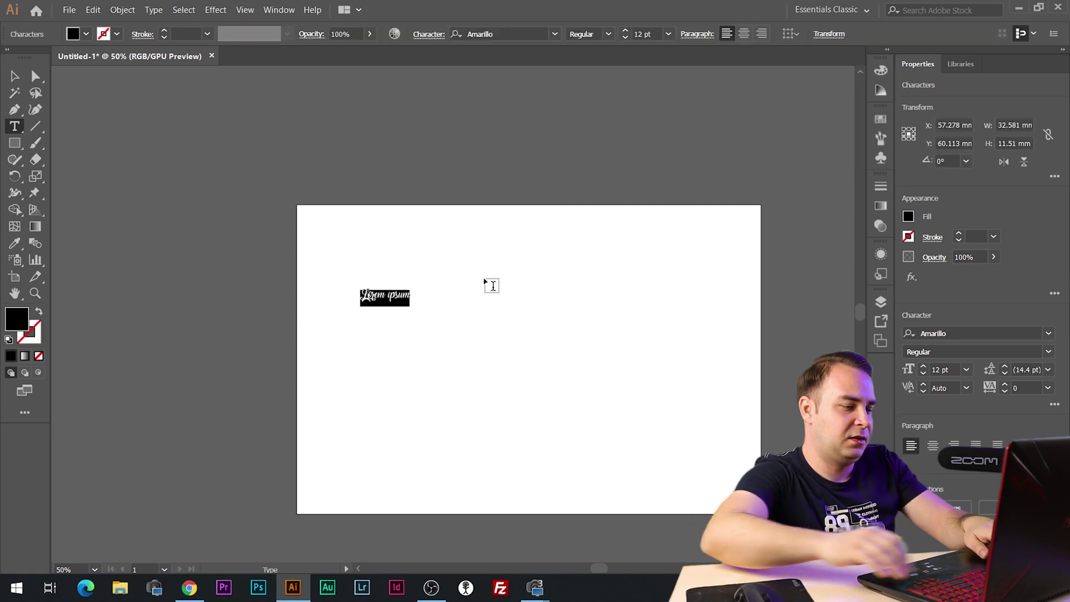
pyautogui.write('Happy')
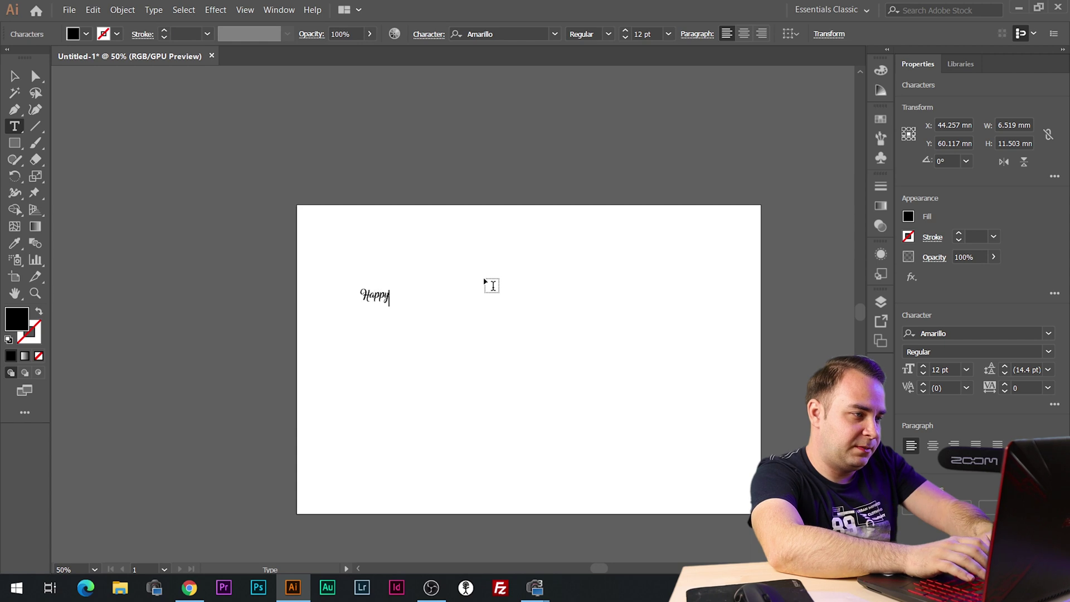
pyautogui.write(' Birthday')
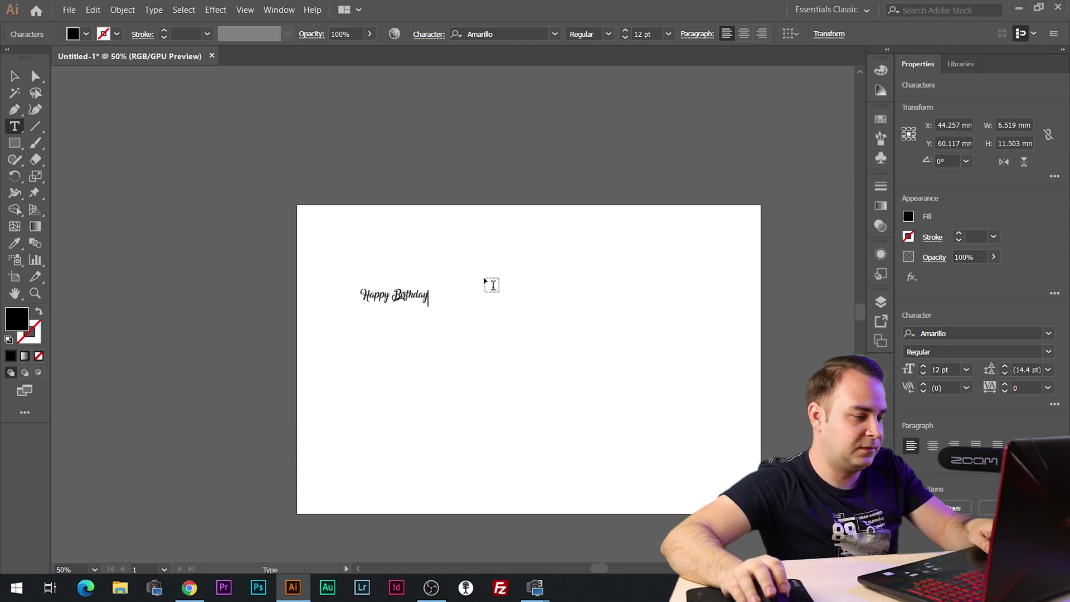
pyautogui.hotkey('ctrl', 'a')
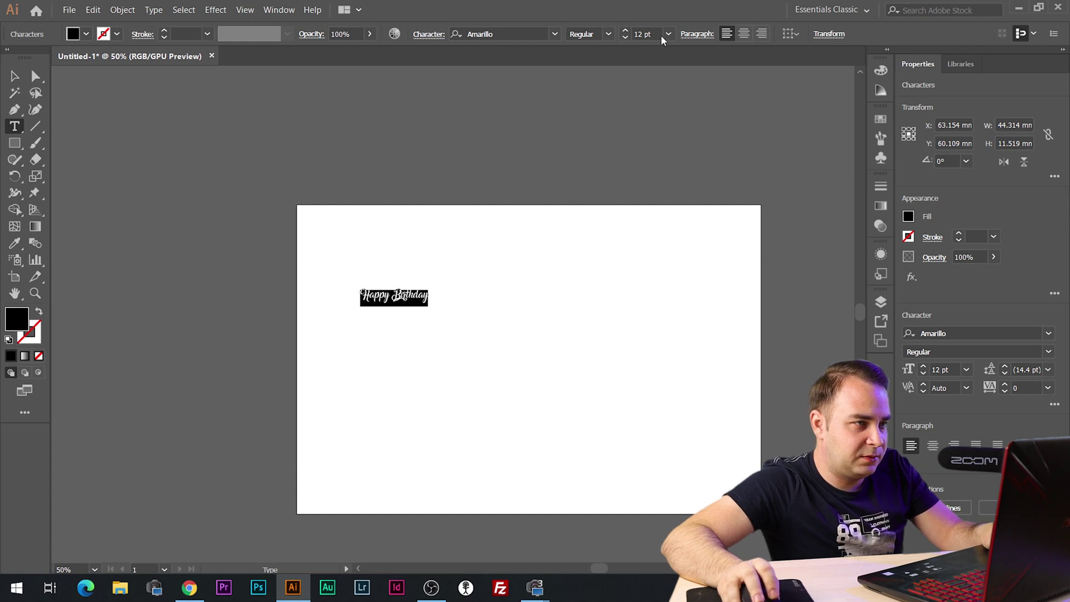
pyautogui.click(667, 34)
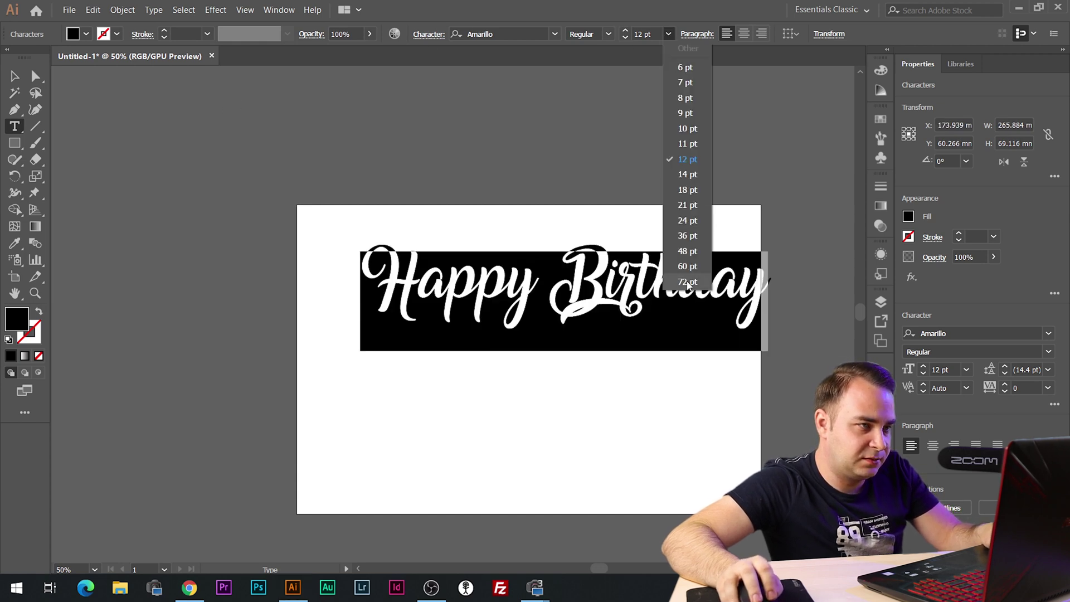
pyautogui.click(687, 282)
pyautogui.press('Escape')
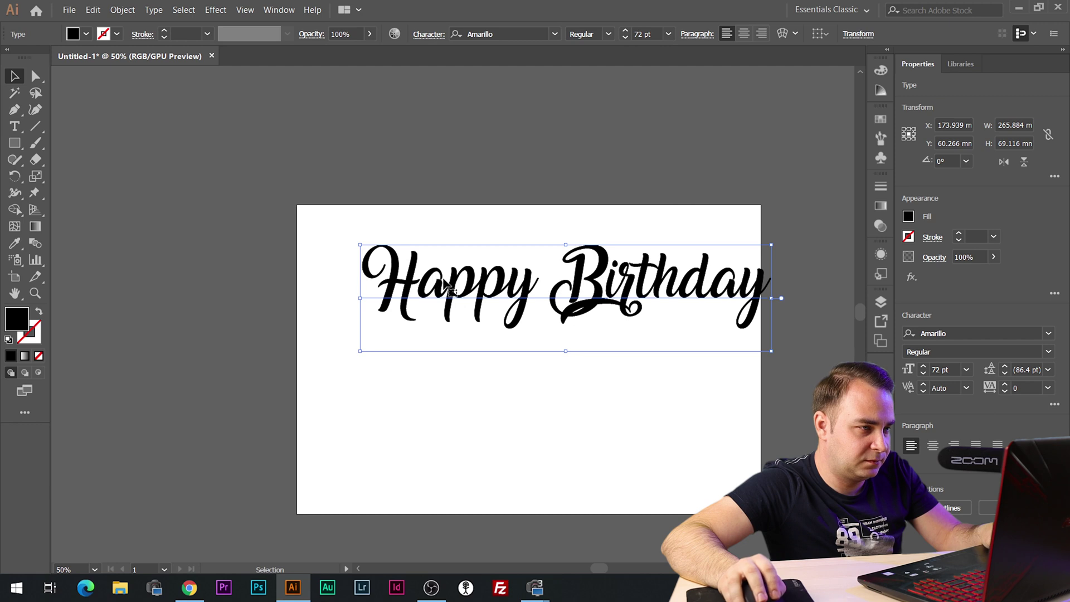
pyautogui.moveTo(448, 287); pyautogui.dragTo(414, 281)
pyautogui.click(357, 405)
# - Type the name 'Gergiana' on a new line below Happy Birthday
pyautogui.press('t')
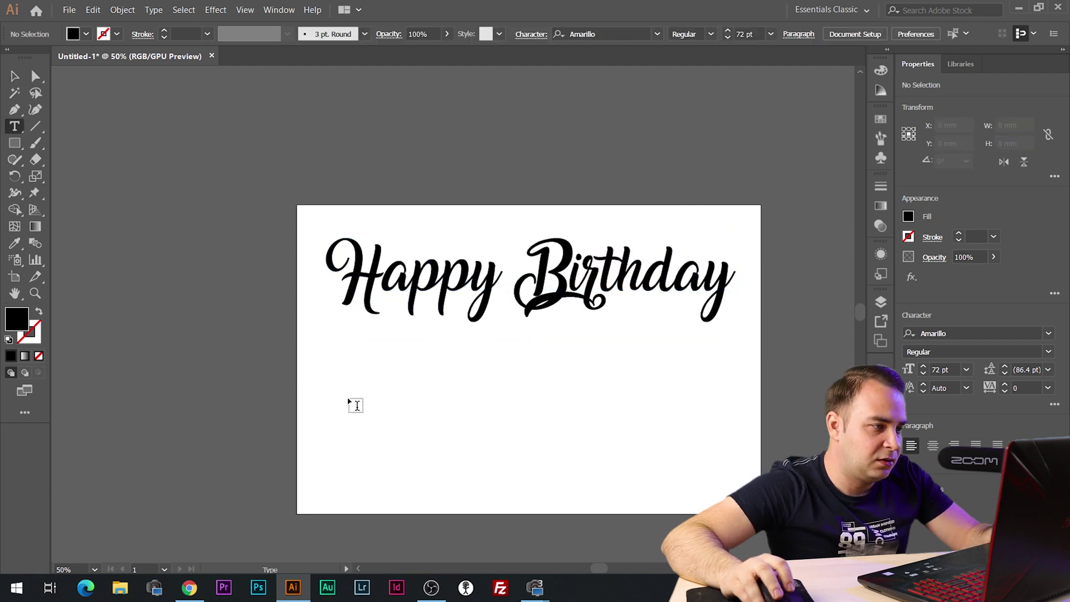
pyautogui.click(385, 397)
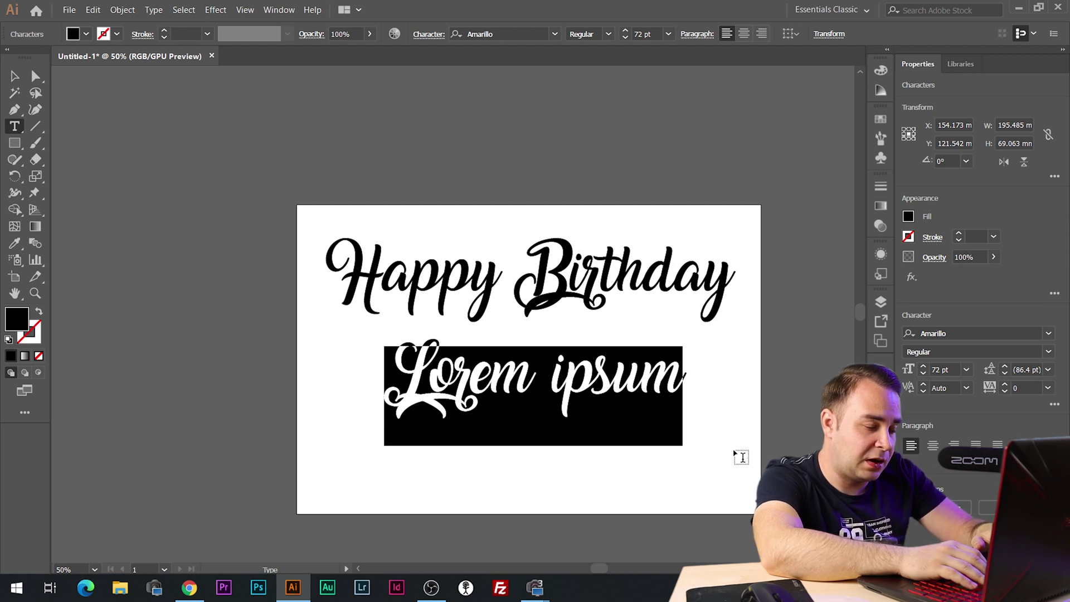
pyautogui.write('Gerog')
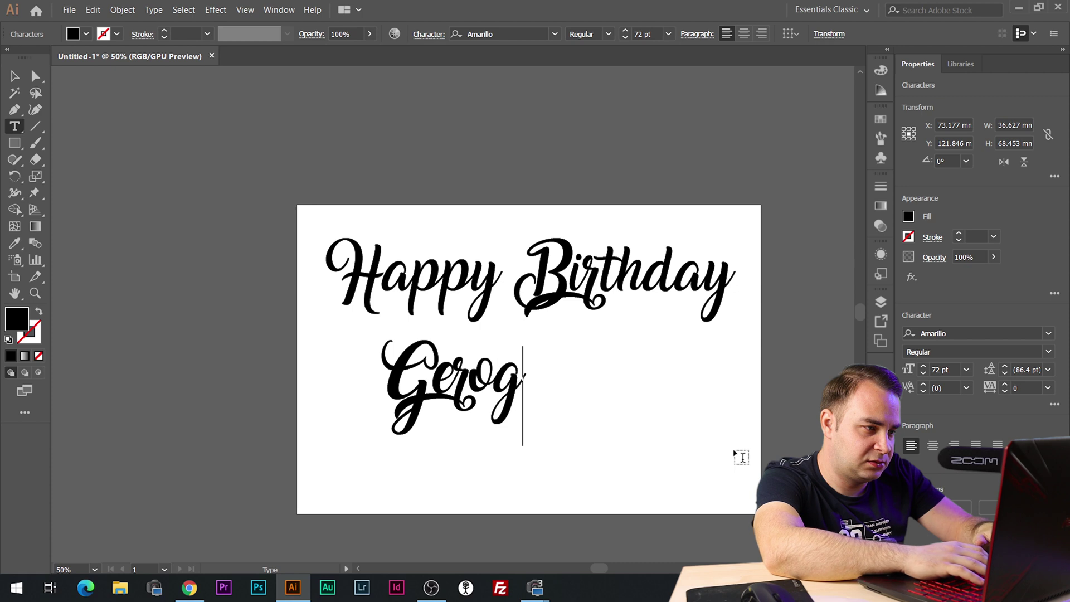
pyautogui.press('BackSpace')
pyautogui.press('BackSpace')
pyautogui.write('giana')
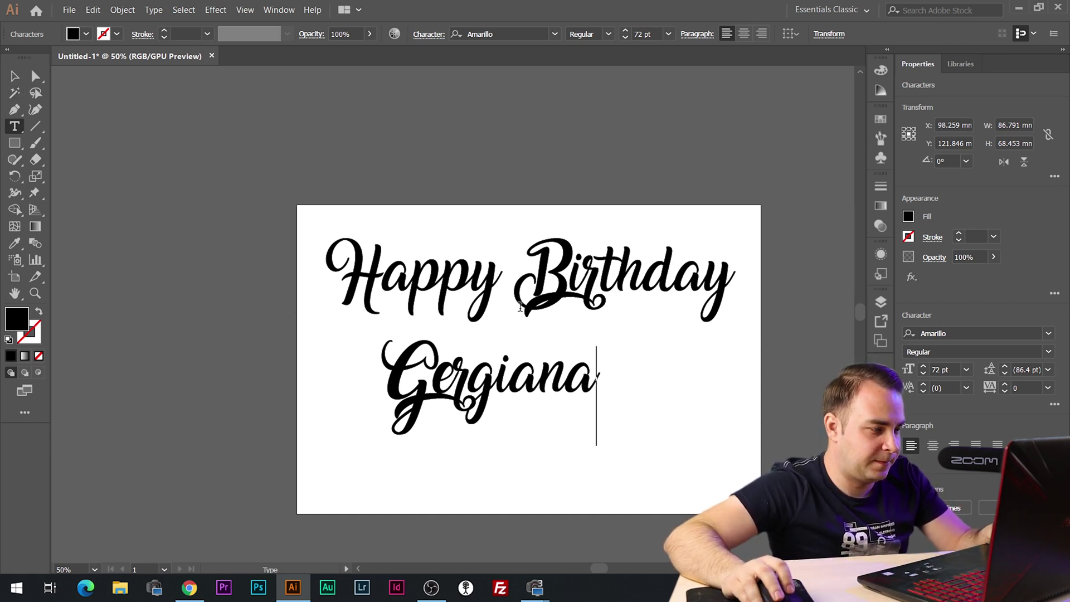
pyautogui.moveTo(385, 391); pyautogui.dragTo(637, 434)
# - Add the number 30 to the right of Gergiana and nudge it into place
pyautogui.click(686, 379)
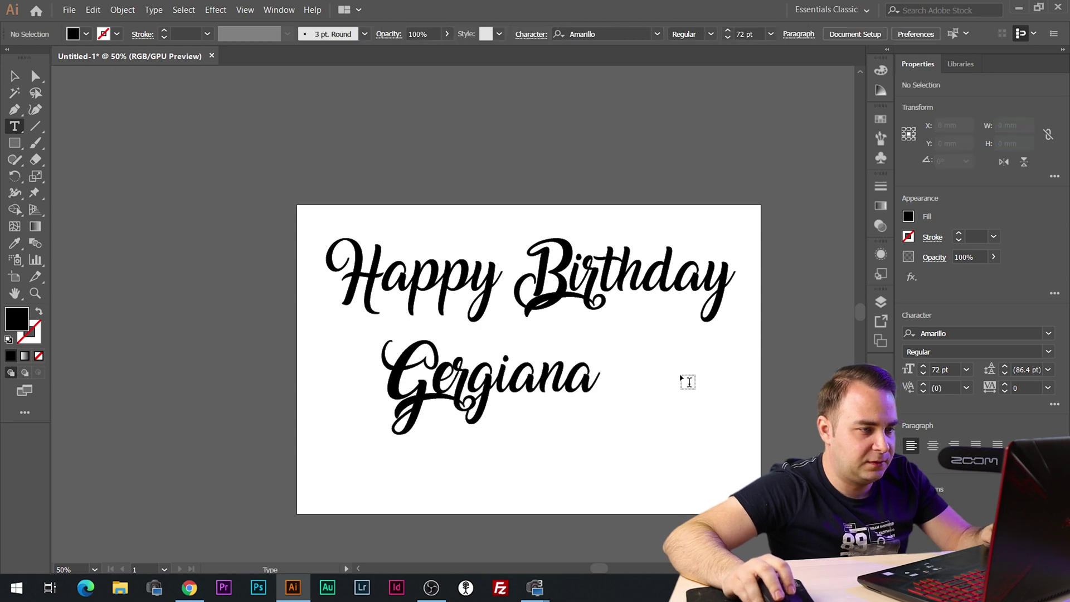
pyautogui.write('30')
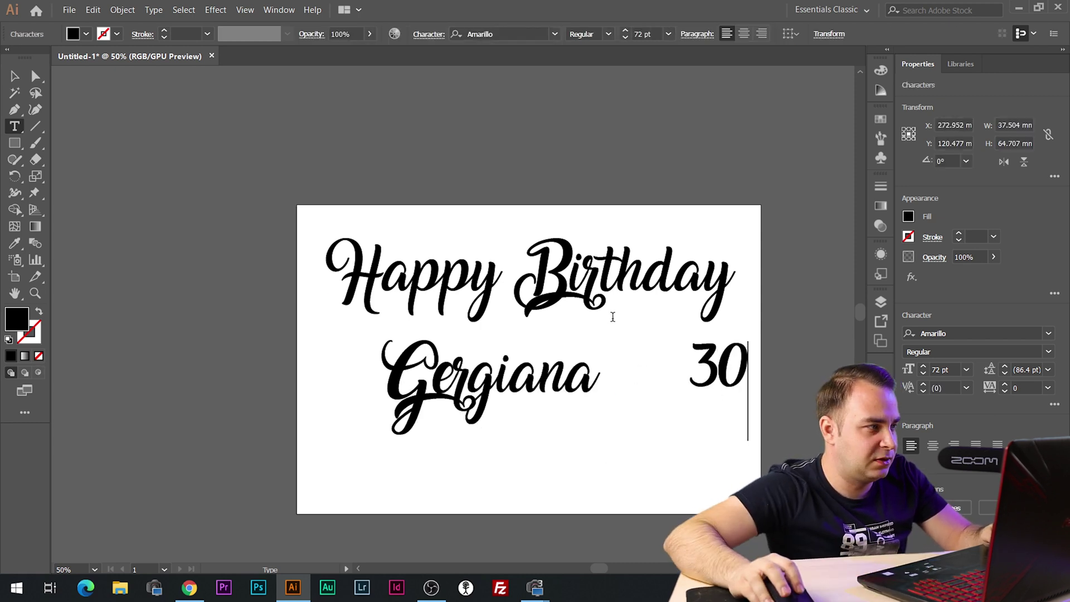
pyautogui.press('Escape')
pyautogui.moveTo(707, 357); pyautogui.dragTo(678, 348)
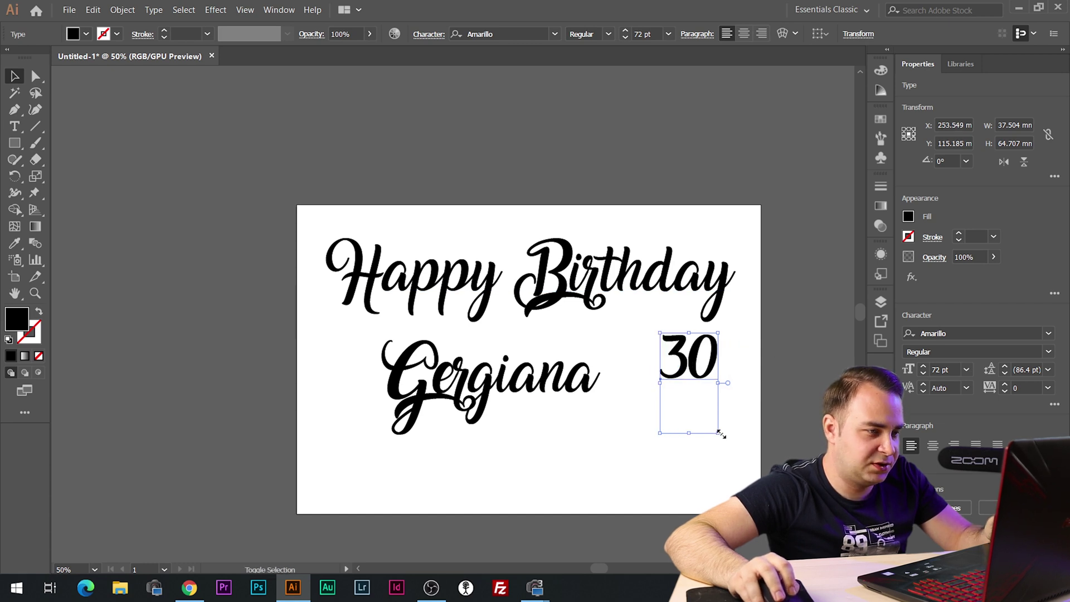
pyautogui.moveTo(719, 432); pyautogui.dragTo(787, 553)
pyautogui.moveTo(705, 393); pyautogui.dragTo(655, 386)
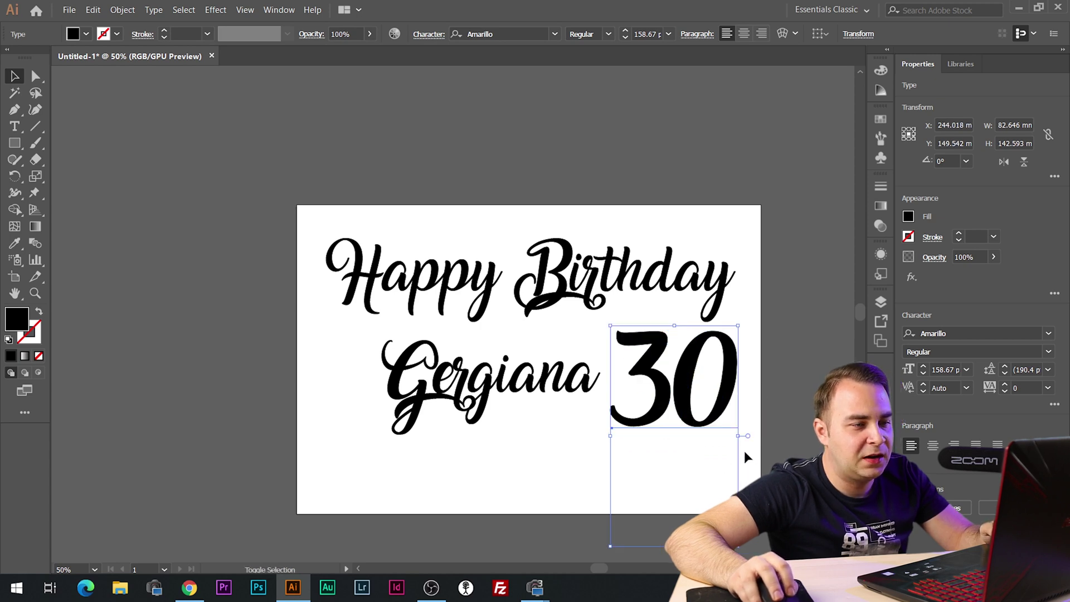
pyautogui.moveTo(739, 552); pyautogui.dragTo(774, 486)
pyautogui.moveTo(644, 257); pyautogui.dragTo(627, 254)
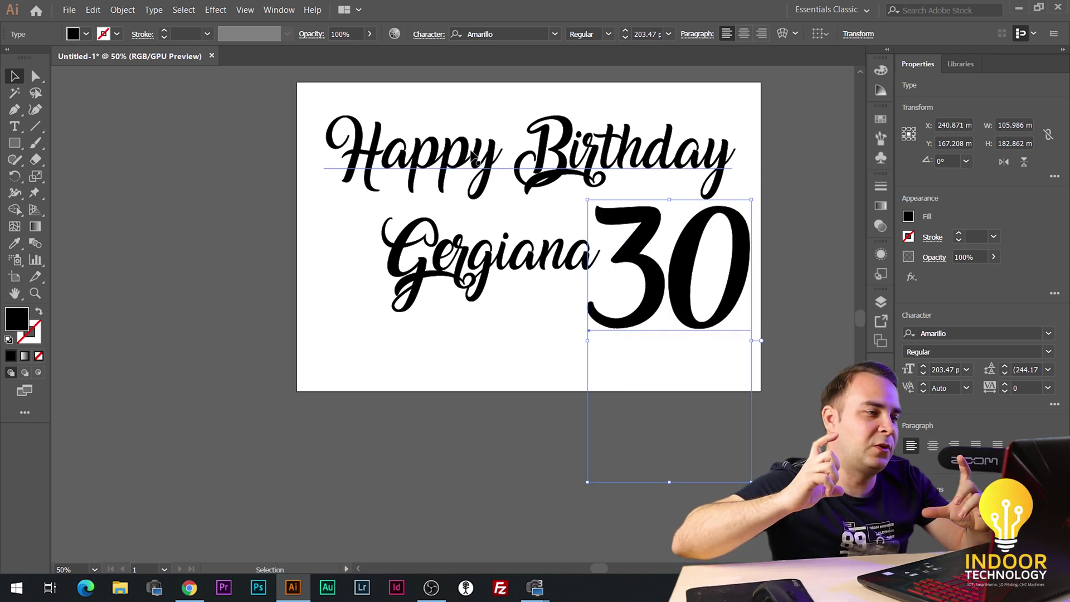
pyautogui.click(431, 184)
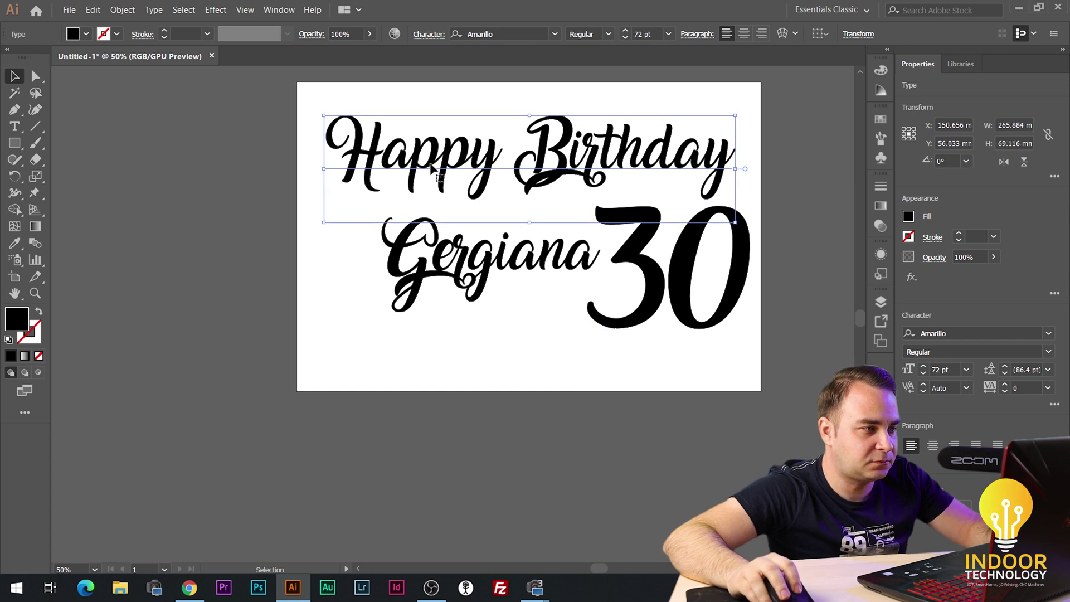
pyautogui.click(427, 271)
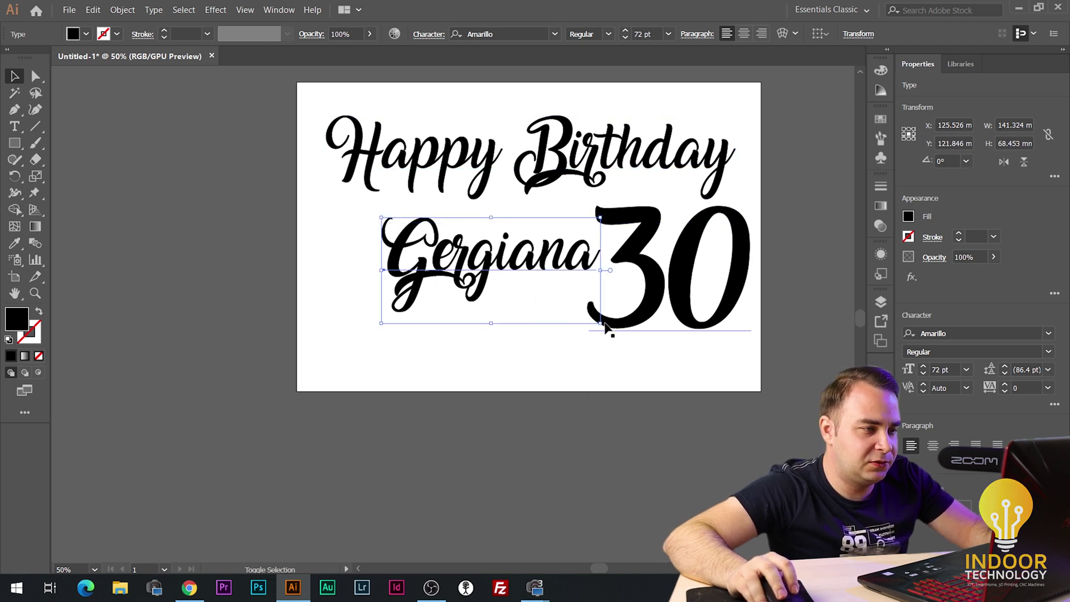
pyautogui.moveTo(602, 325); pyautogui.dragTo(729, 387)
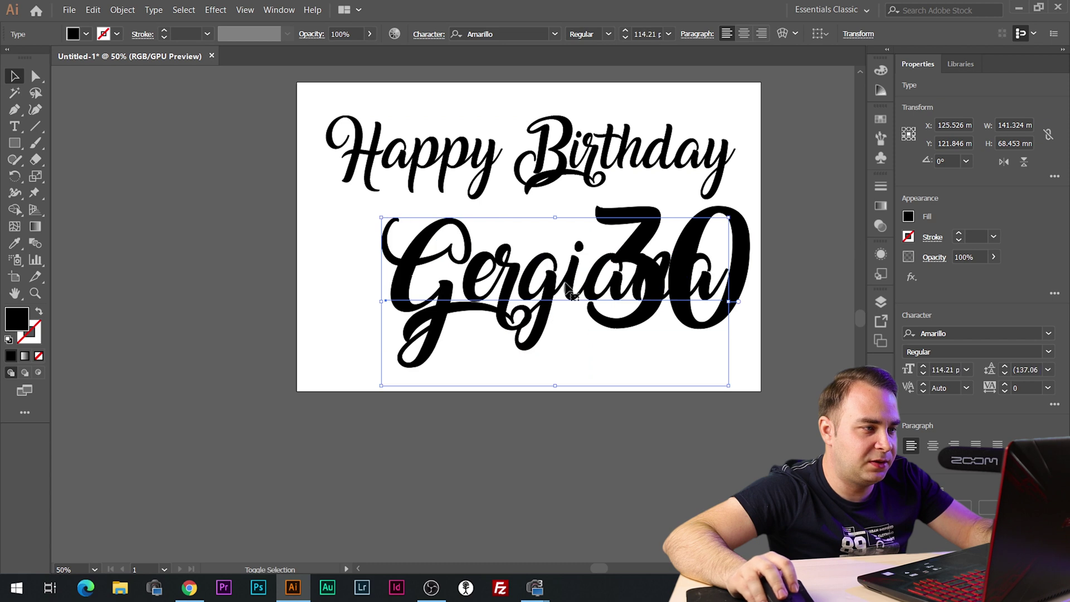
pyautogui.moveTo(423, 255); pyautogui.dragTo(372, 233)
pyautogui.click(448, 159)
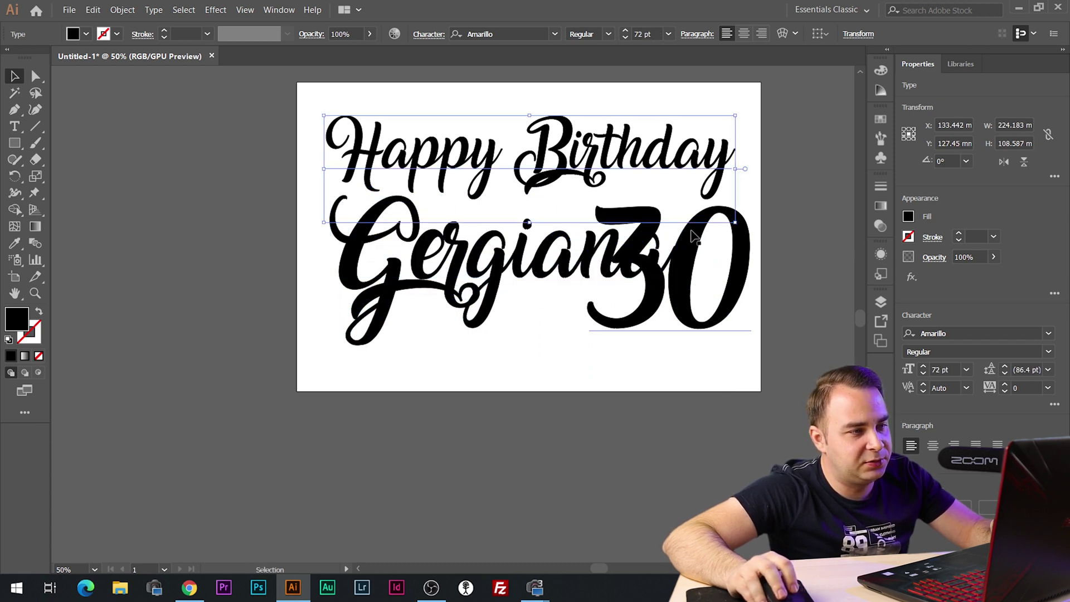
pyautogui.moveTo(736, 223); pyautogui.dragTo(645, 198)
pyautogui.moveTo(373, 149); pyautogui.dragTo(400, 197)
pyautogui.hotkey('ctrl', 'shift', 'a')
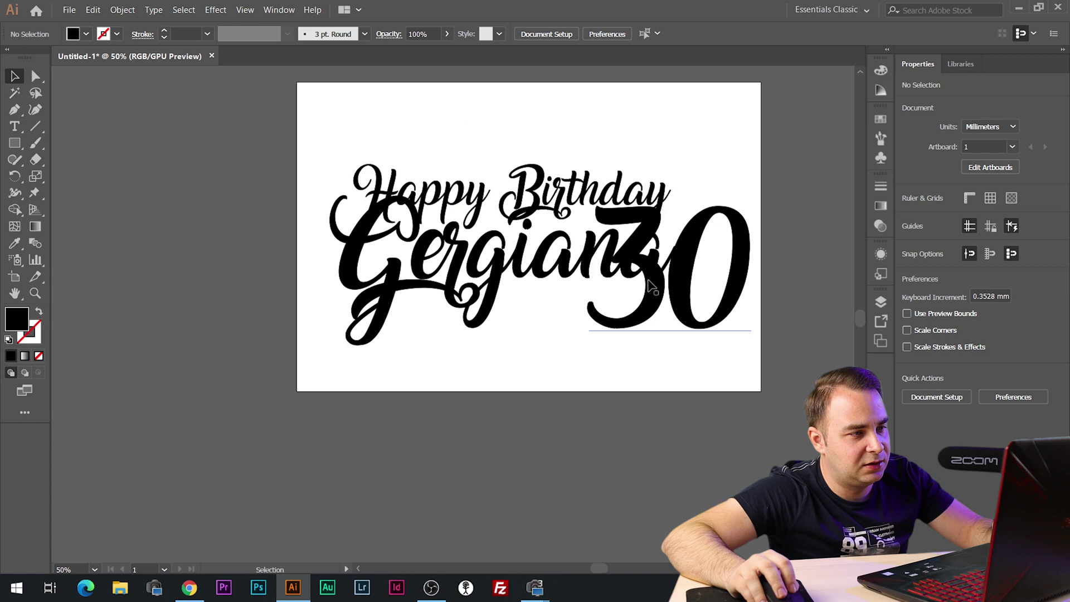
pyautogui.moveTo(647, 286); pyautogui.dragTo(588, 357)
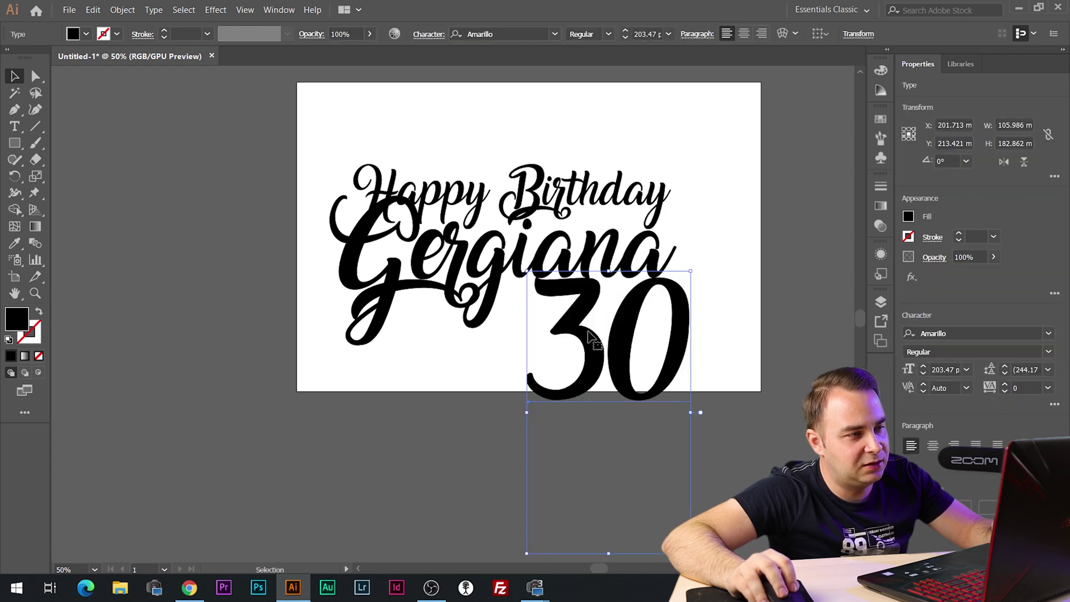
pyautogui.moveTo(758, 163); pyautogui.dragTo(368, 440)
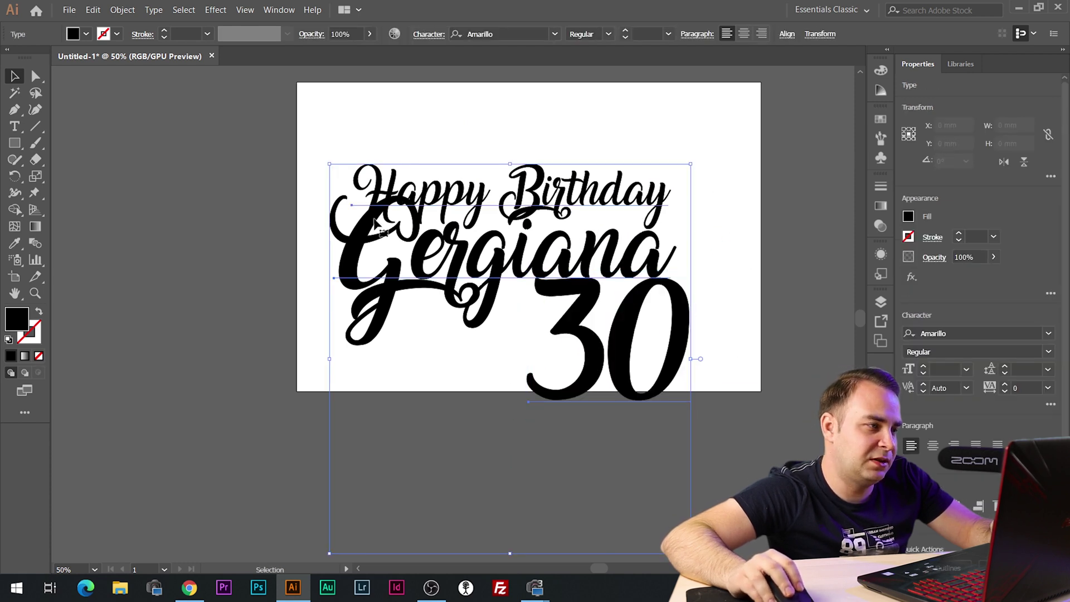
pyautogui.moveTo(363, 235); pyautogui.dragTo(356, 161)
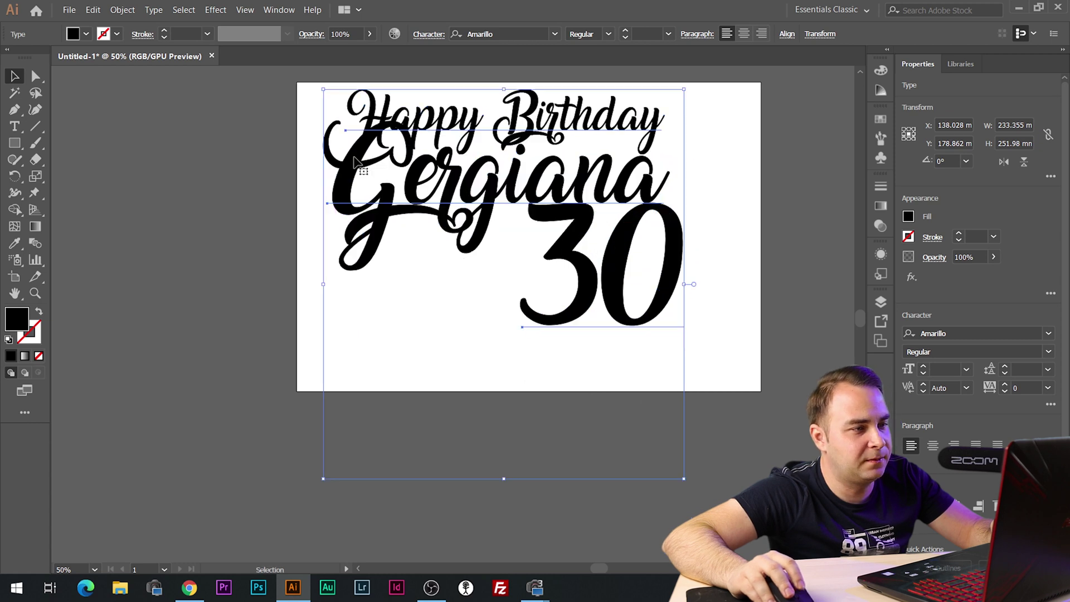
pyautogui.click(699, 198)
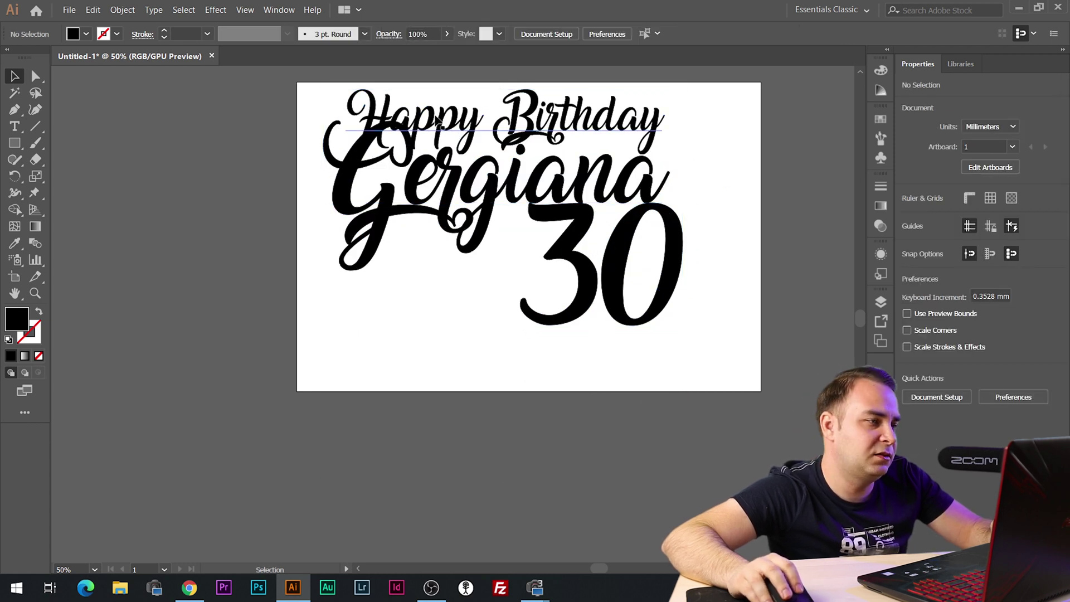
pyautogui.moveTo(413, 122); pyautogui.dragTo(486, 137)
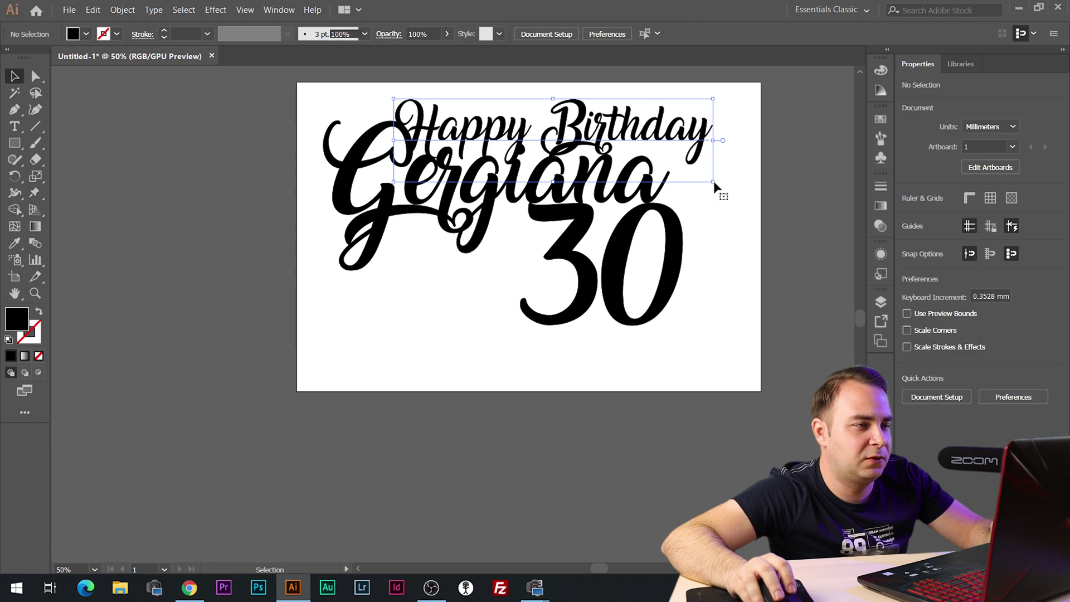
pyautogui.click(610, 200)
pyautogui.moveTo(577, 312); pyautogui.dragTo(581, 383)
pyautogui.click(673, 291)
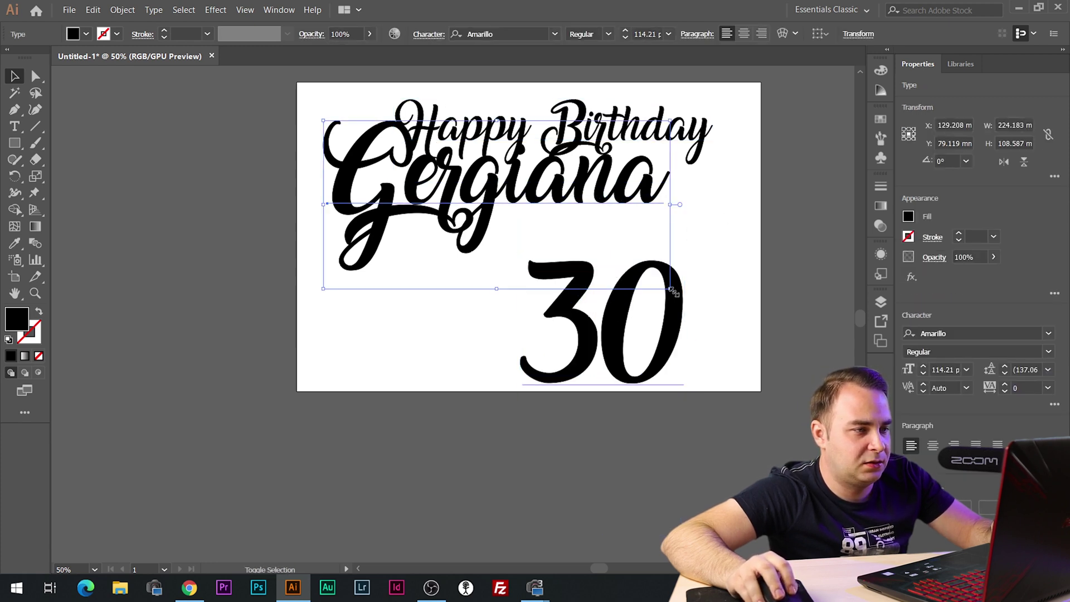
pyautogui.moveTo(671, 291); pyautogui.dragTo(703, 306)
pyautogui.keyDown('shift'); pyautogui.click(564, 131); pyautogui.keyUp('shift')
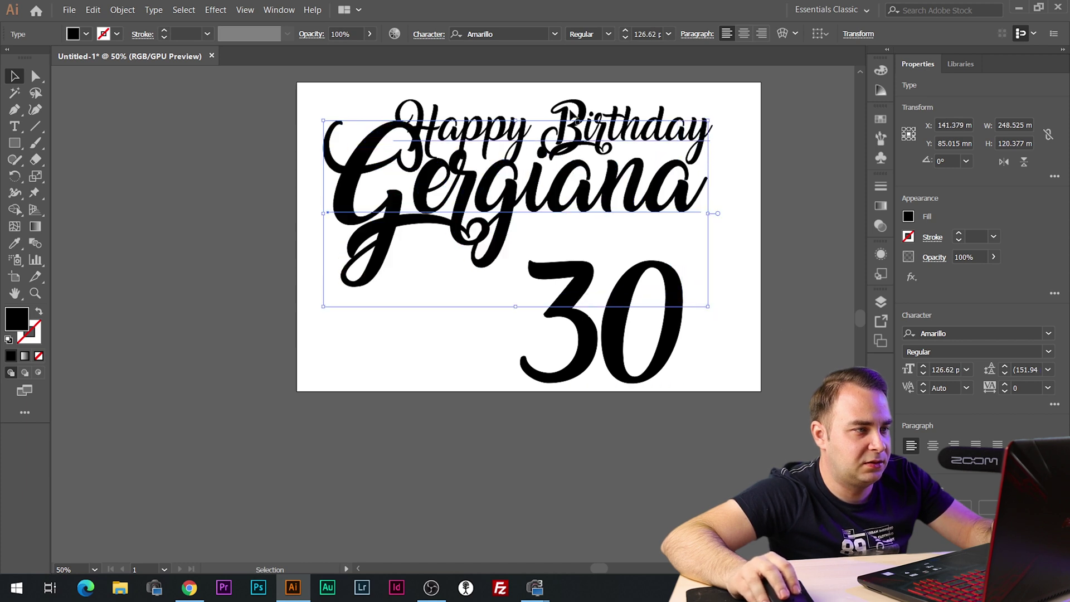
pyautogui.keyDown('shift'); pyautogui.click(699, 191); pyautogui.keyUp('shift')
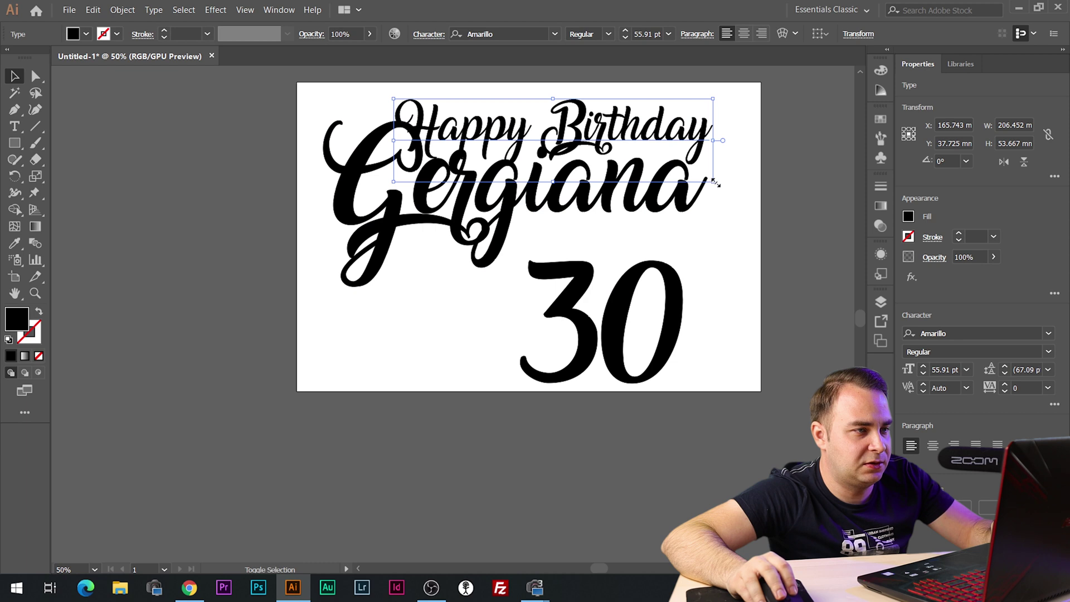
pyautogui.moveTo(715, 183); pyautogui.dragTo(701, 174)
pyautogui.click(535, 366)
pyautogui.moveTo(535, 365); pyautogui.dragTo(558, 313)
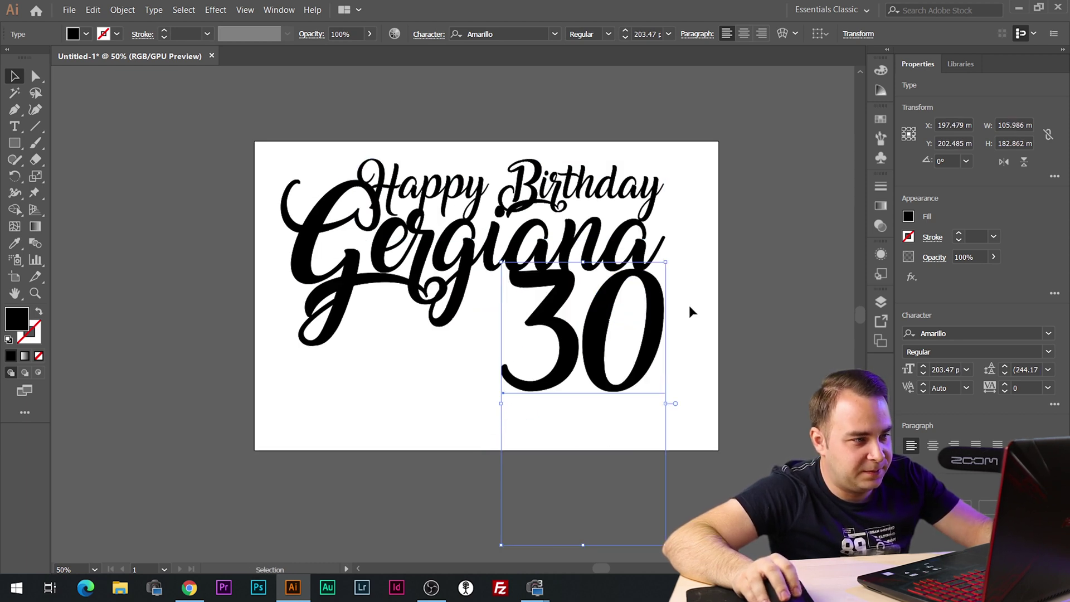
pyautogui.click(719, 305)
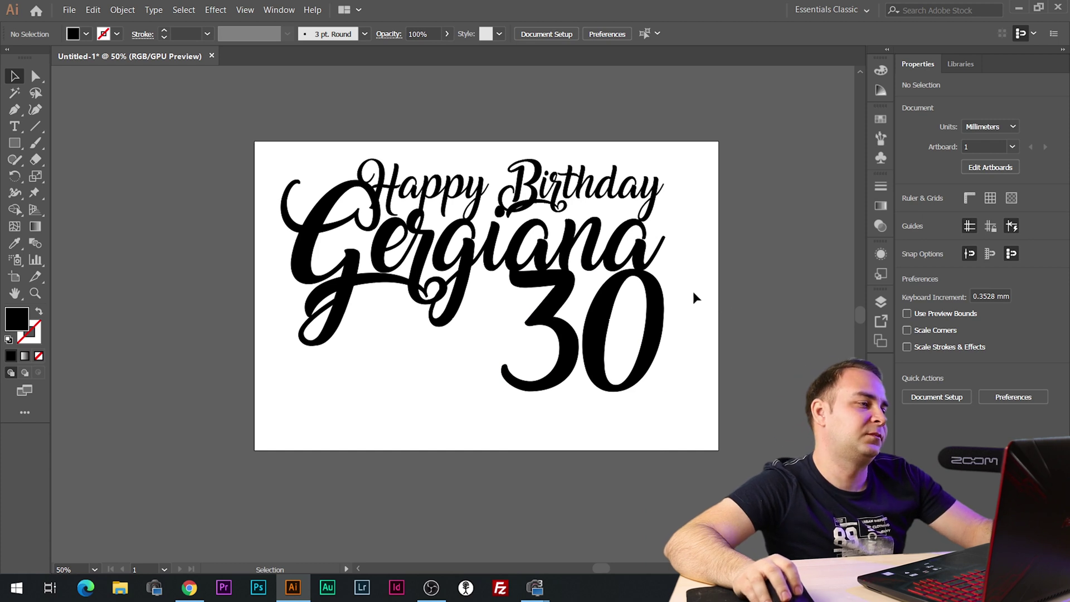
pyautogui.click(307, 195)
pyautogui.hotkey('ctrl', '+')
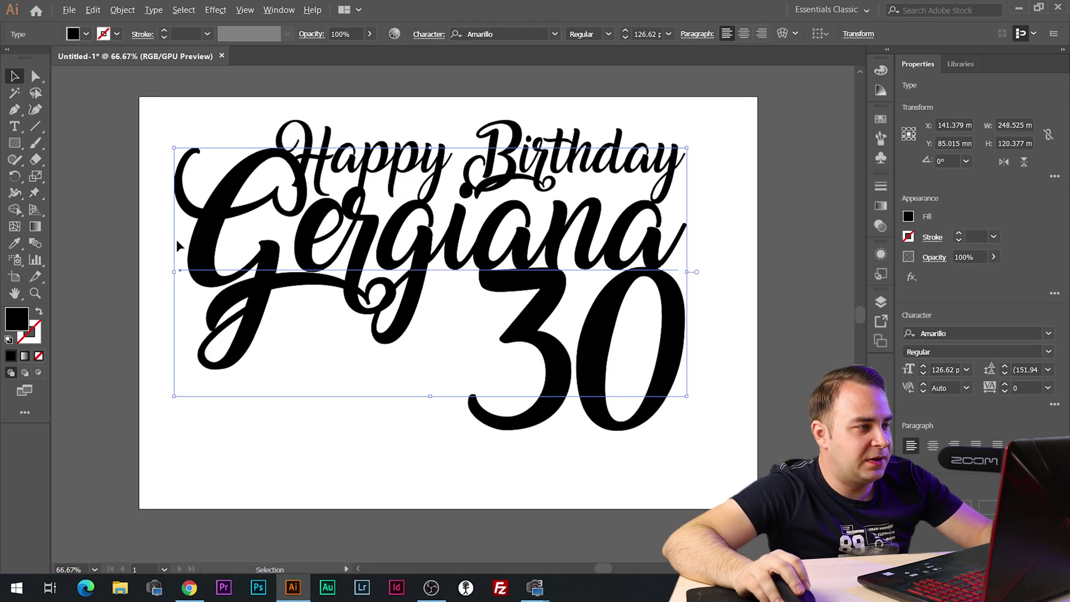
pyautogui.click(126, 258)
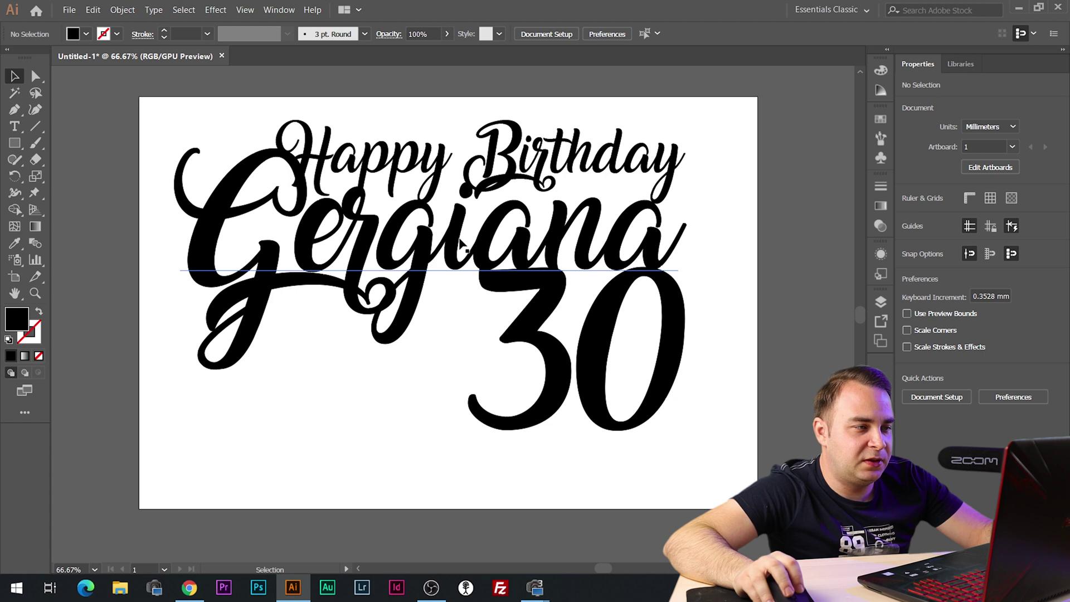
pyautogui.click(461, 246)
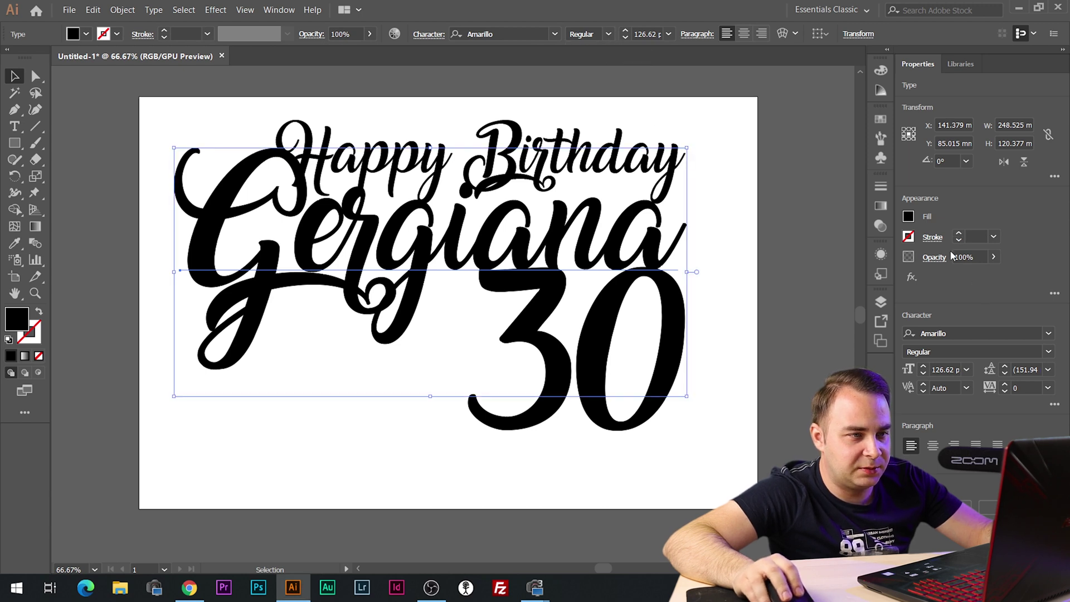
# - Give Gergiana a 3 pt black stroke and convert it to outlines
pyautogui.click(959, 234)
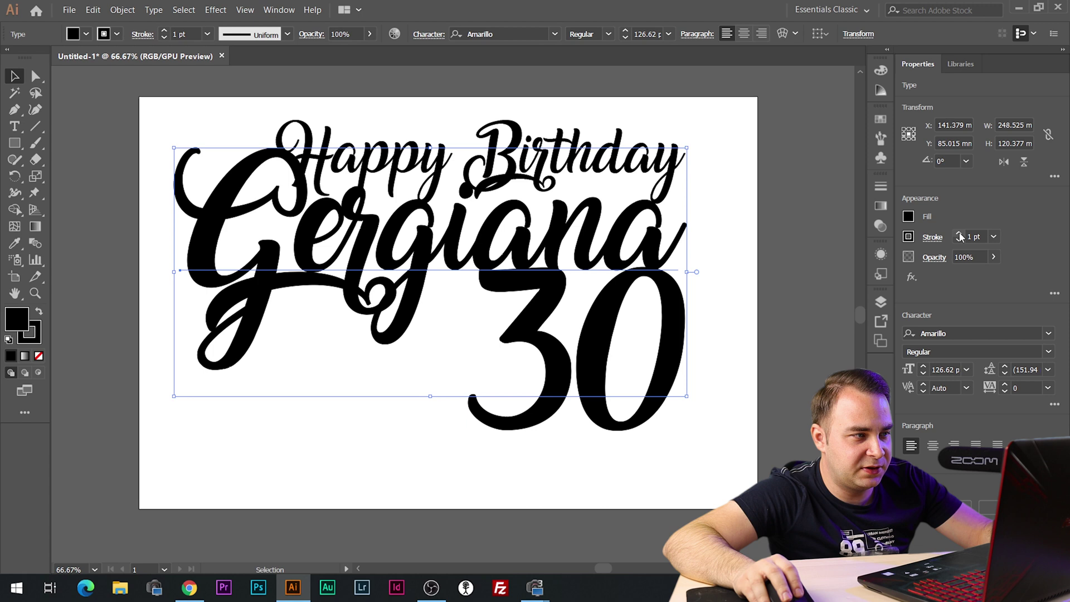
pyautogui.click(959, 234)
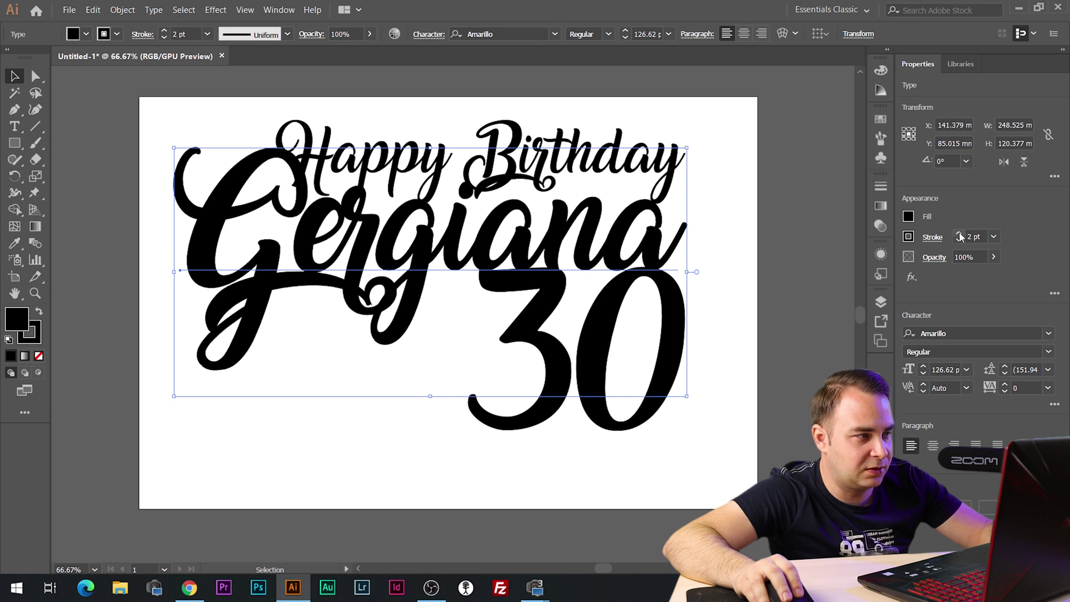
pyautogui.click(959, 234)
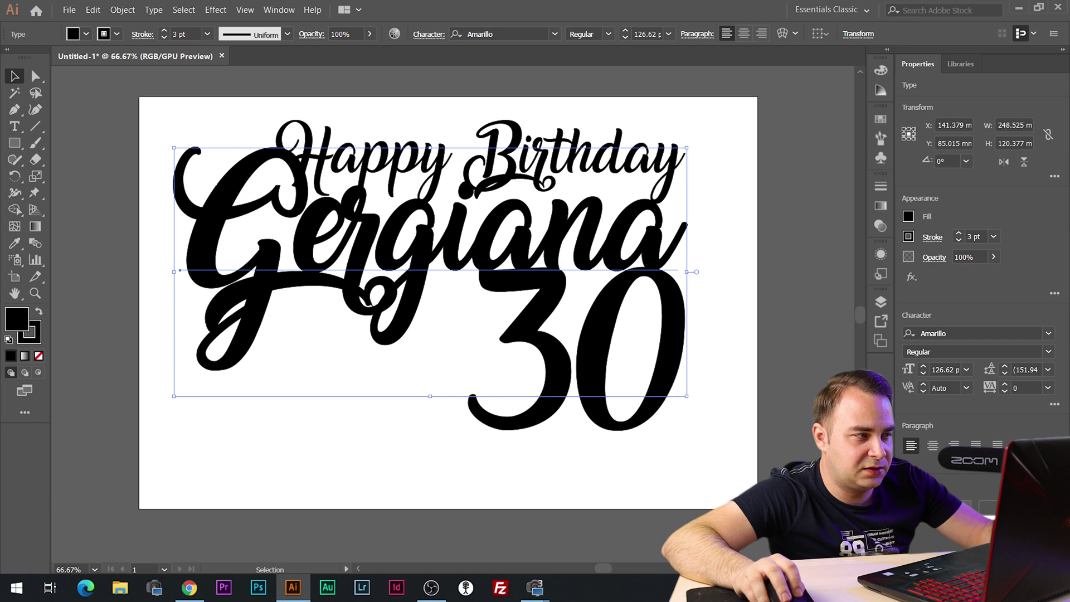
pyautogui.hotkey('ctrl', 'shift', 'o')
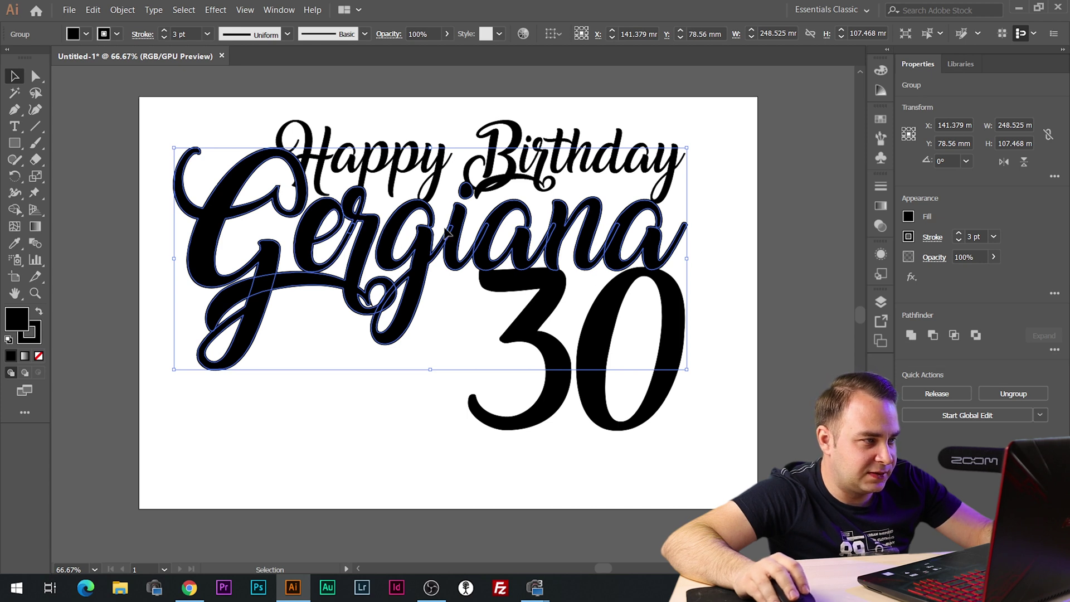
# - Unite the outlined Gergiana letters into one shape, keeping the 3 pt stroke
pyautogui.scroll(3, 498, 251)
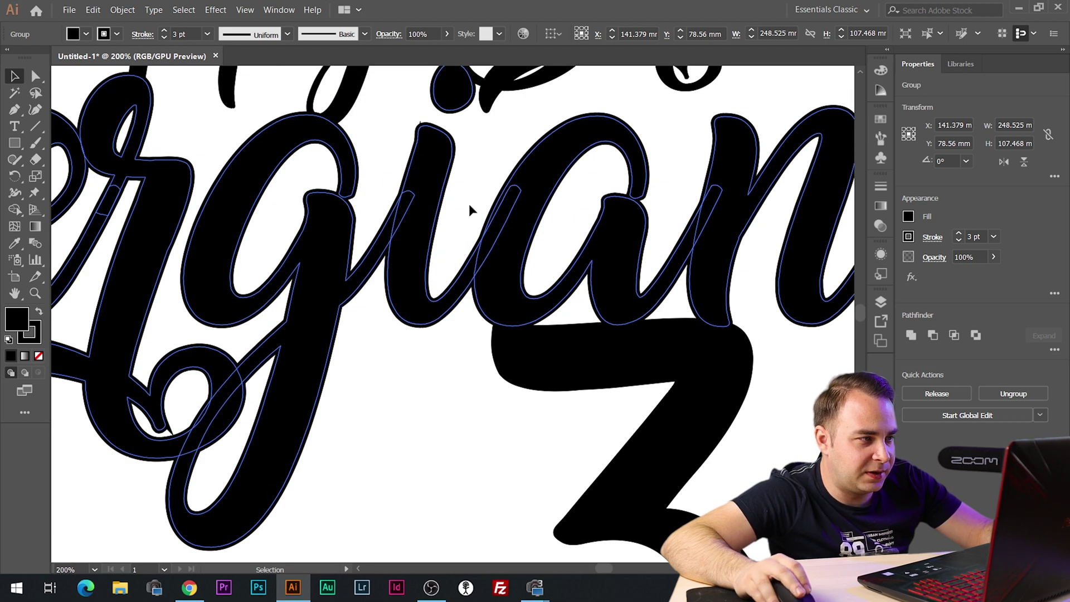
pyautogui.scroll(-1, 474, 217)
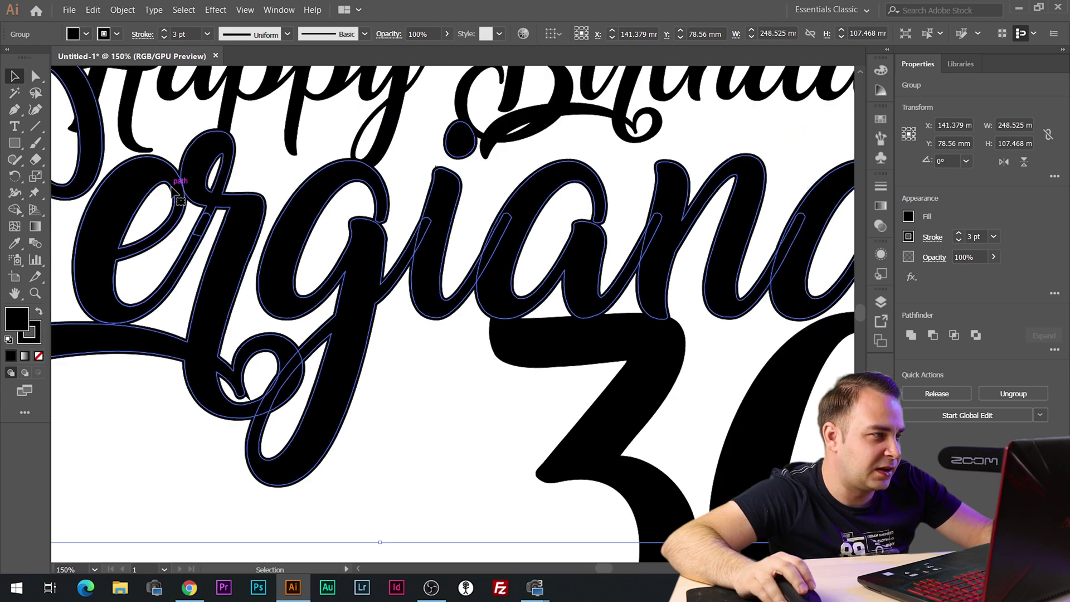
pyautogui.click(911, 335)
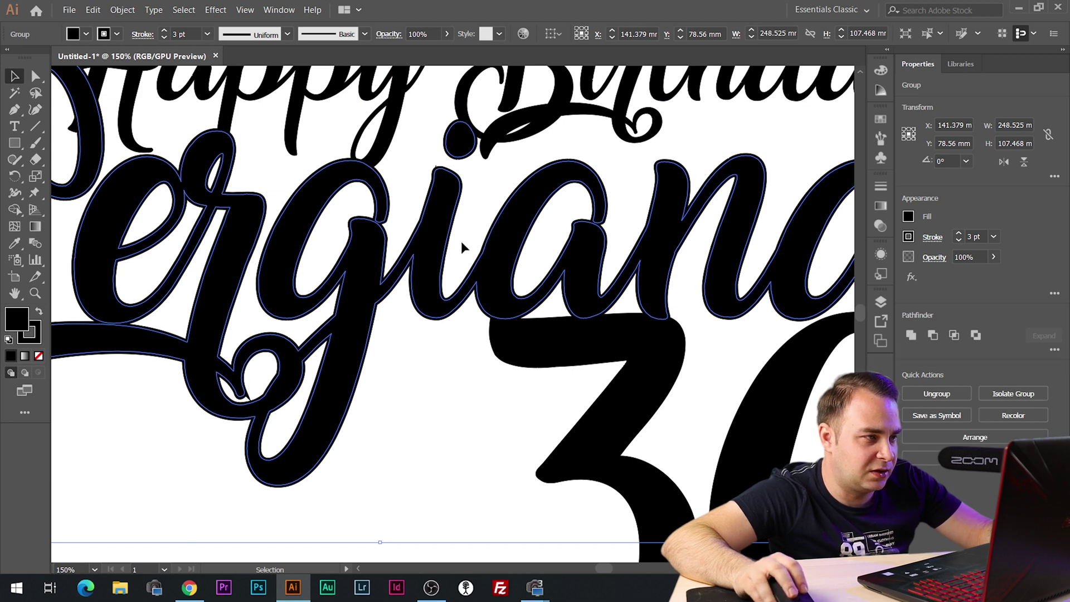
pyautogui.scroll(-1, 330, 206)
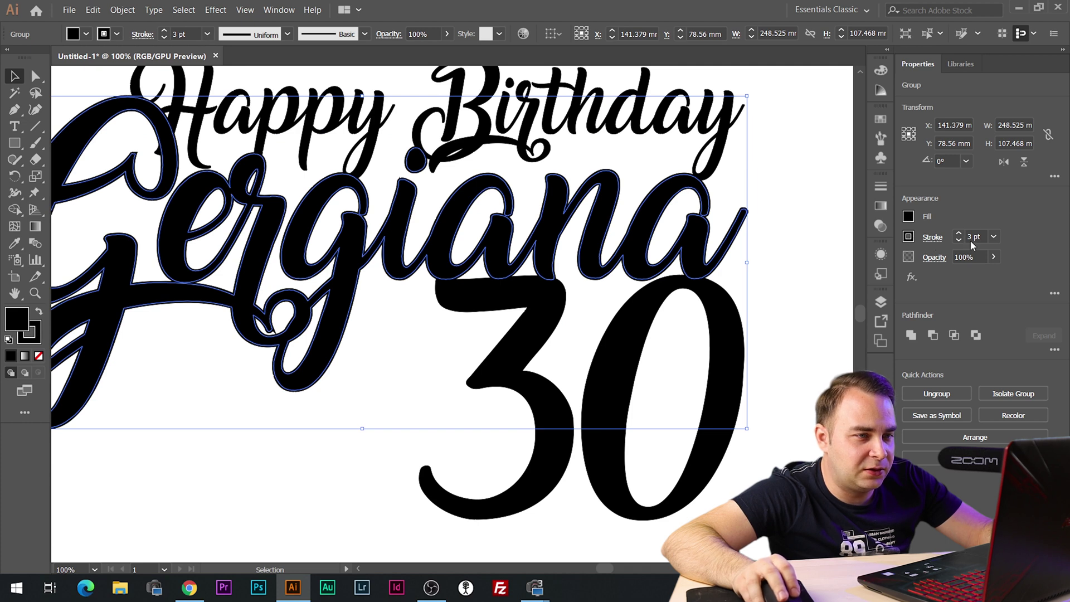
pyautogui.click(959, 240)
pyautogui.click(959, 240)
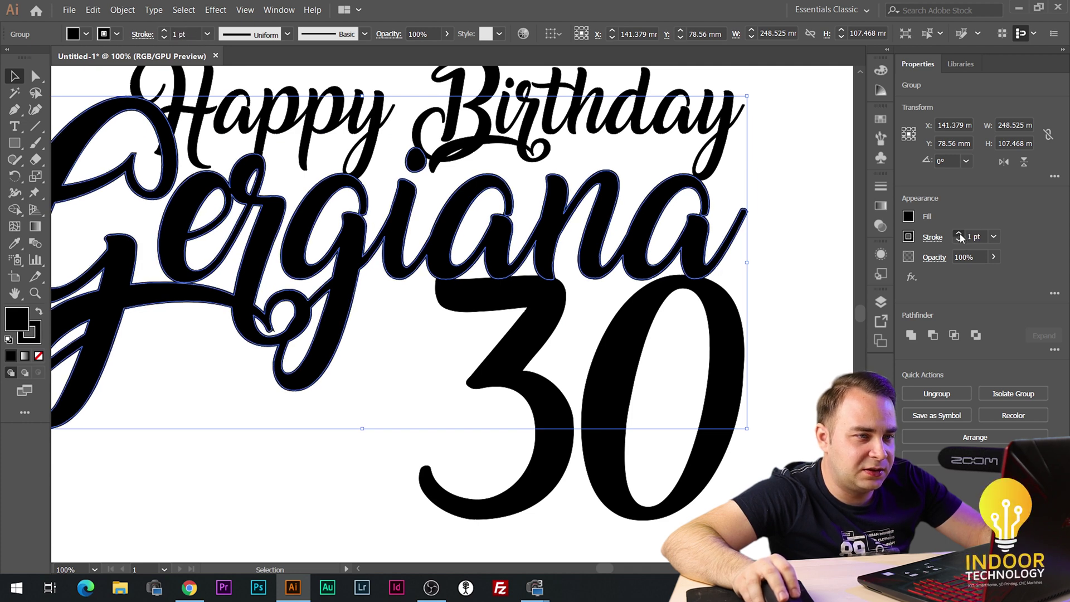
pyautogui.click(959, 237)
pyautogui.click(959, 237)
pyautogui.scroll(1, 559, 204)
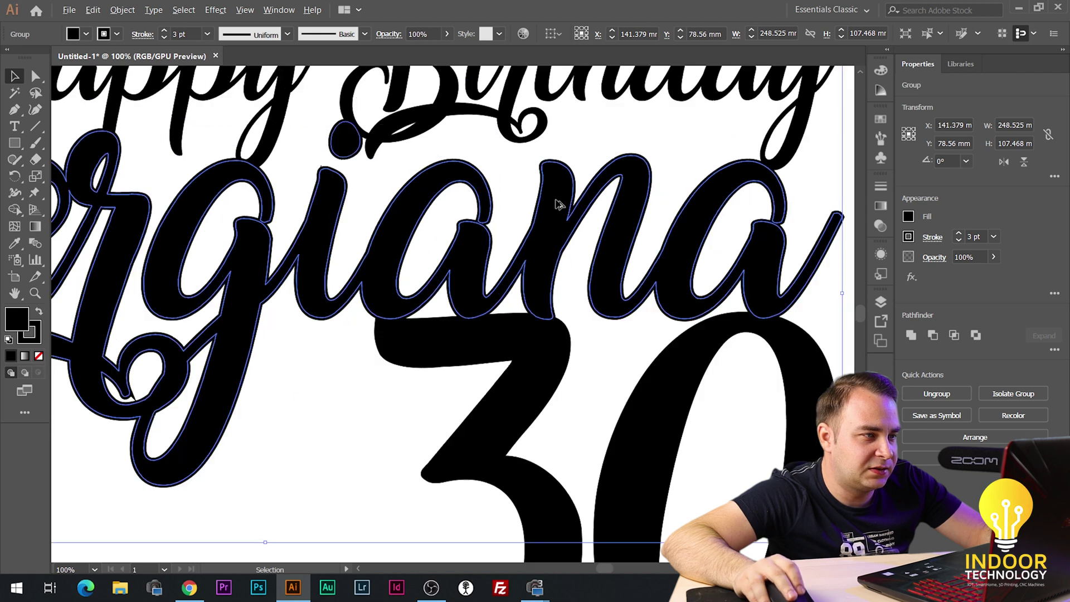
pyautogui.scroll(3, 556, 201)
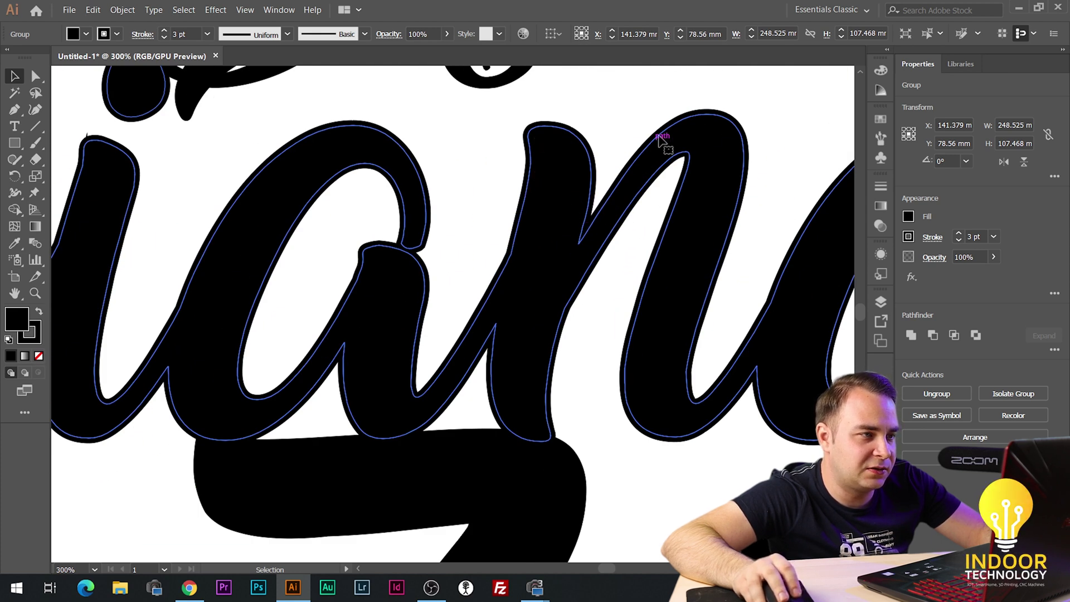
pyautogui.hotkey('ctrl', '1')
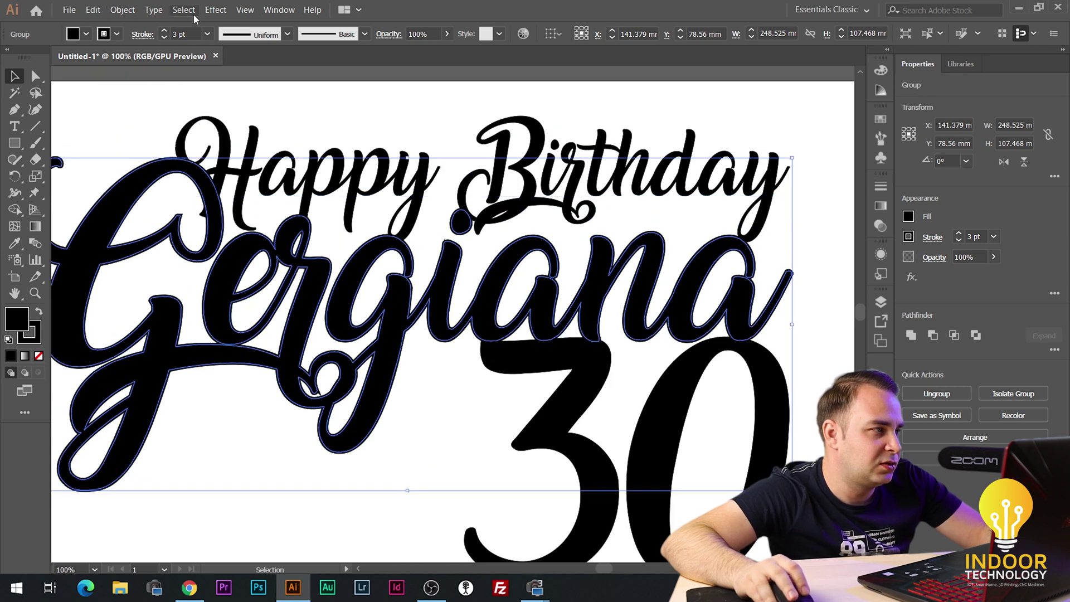
# - Expand Gergiana's 3 pt stroke with Fill and Stroke, then unite it into one solid silhouette
pyautogui.click(188, 10)
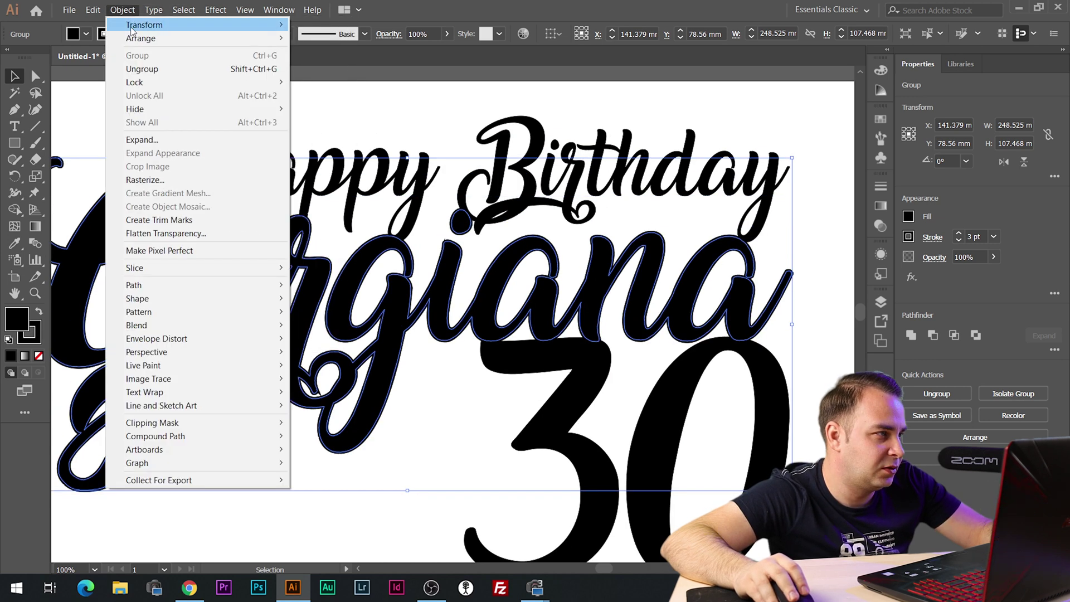
pyautogui.moveTo(132, 29)
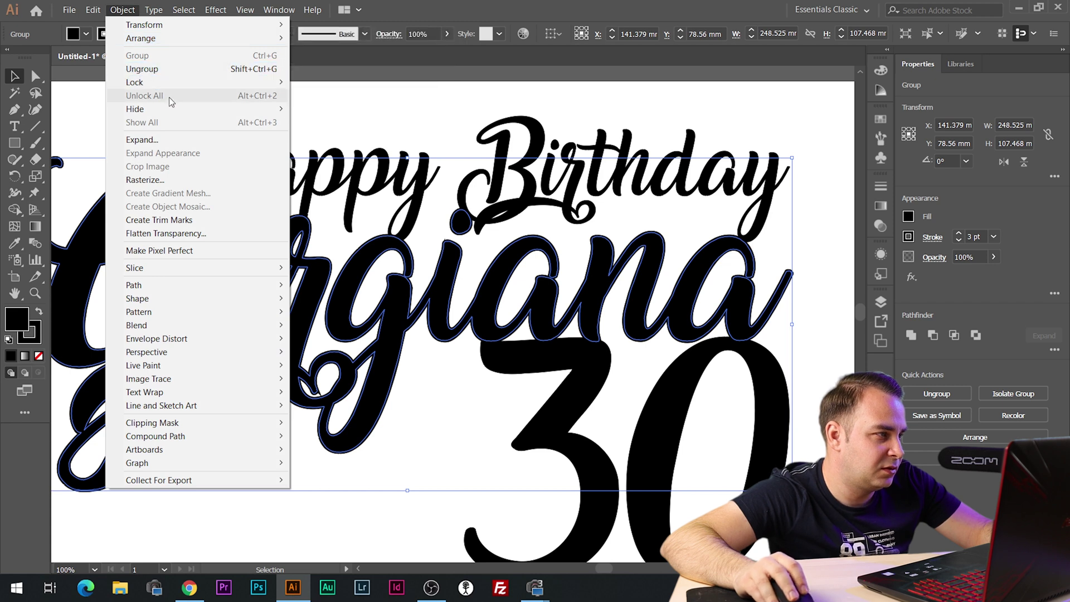
pyautogui.click(149, 141)
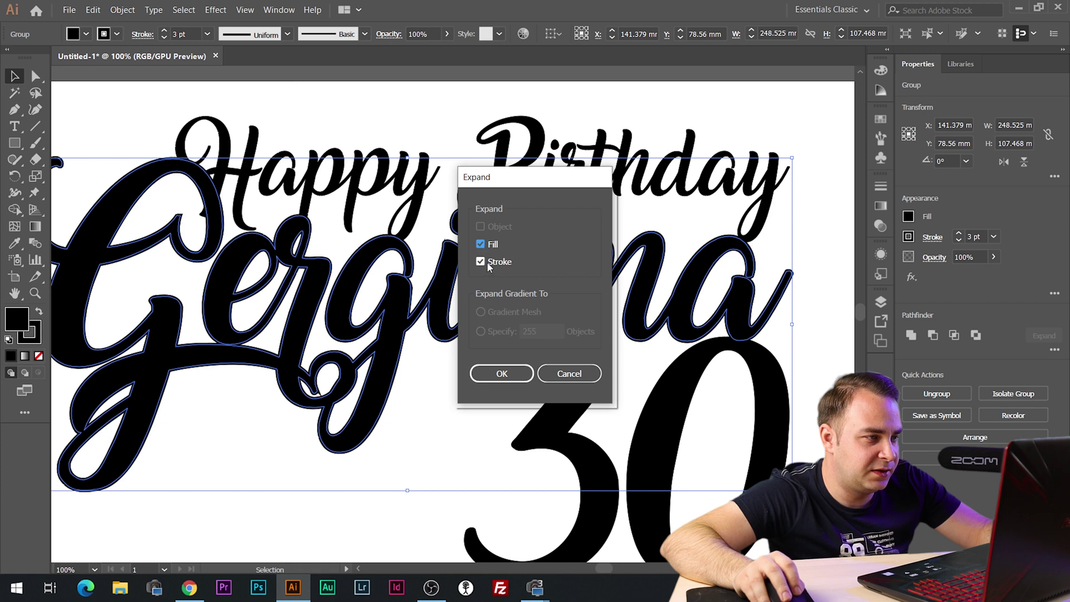
pyautogui.click(501, 374)
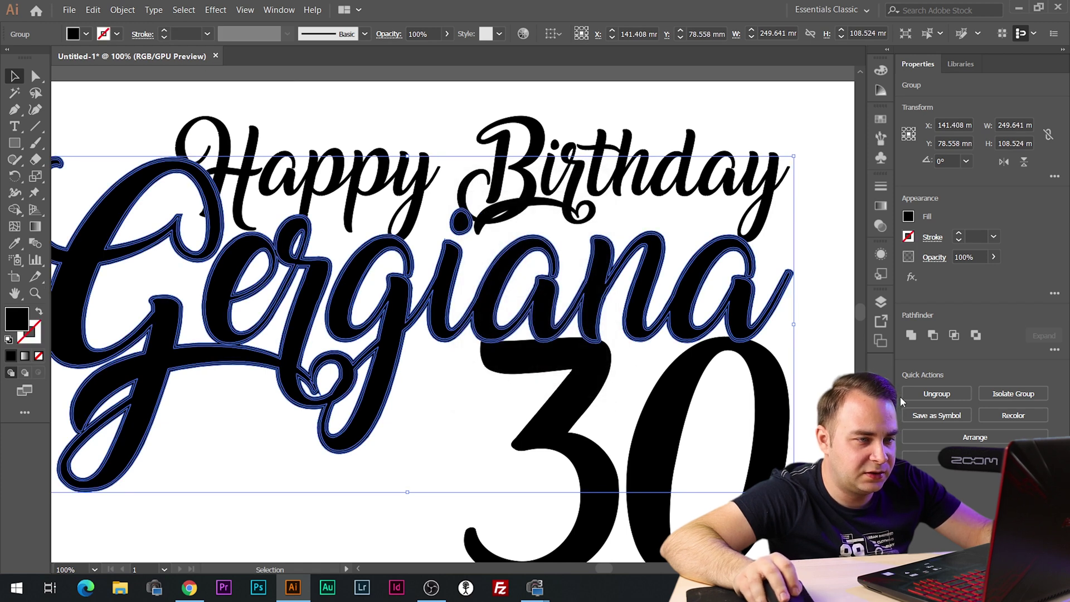
pyautogui.click(912, 335)
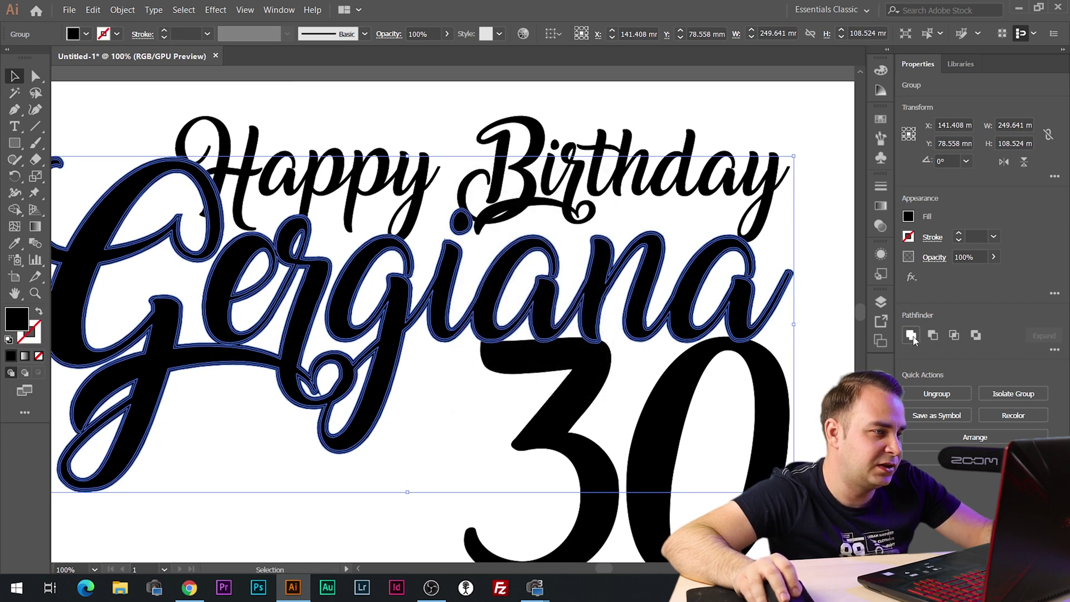
pyautogui.scroll(-2, 275, 272)
pyautogui.scroll(2, 184, 293)
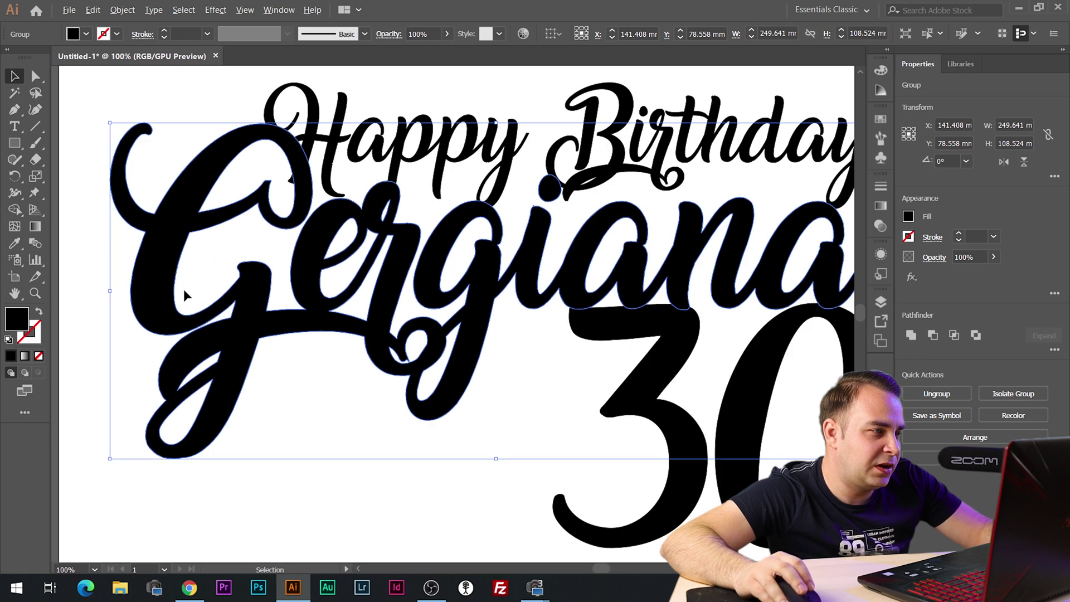
pyautogui.scroll(2, 411, 362)
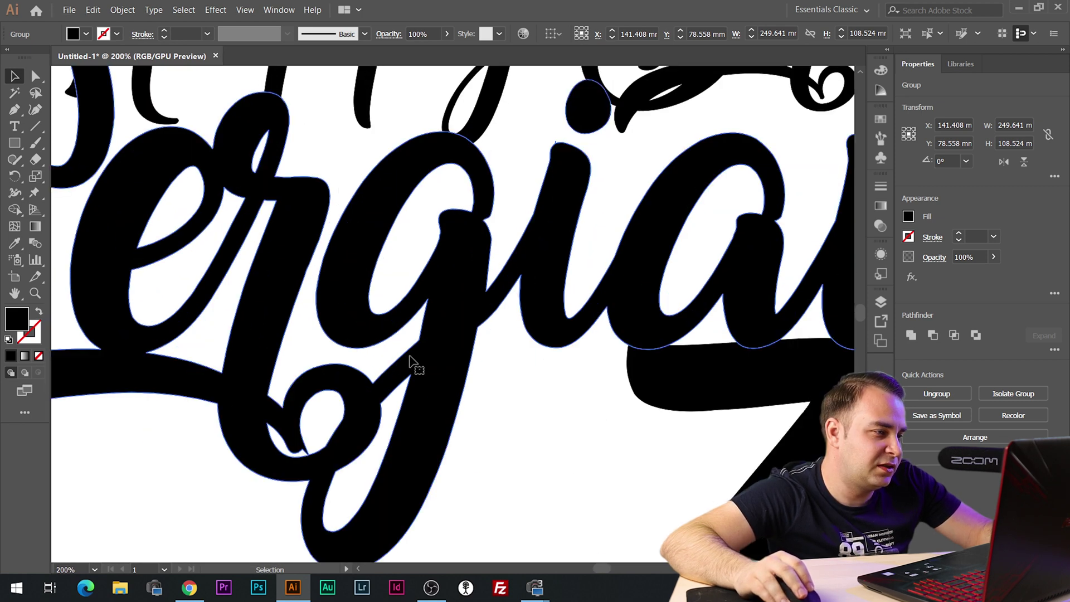
pyautogui.scroll(-3, 398, 362)
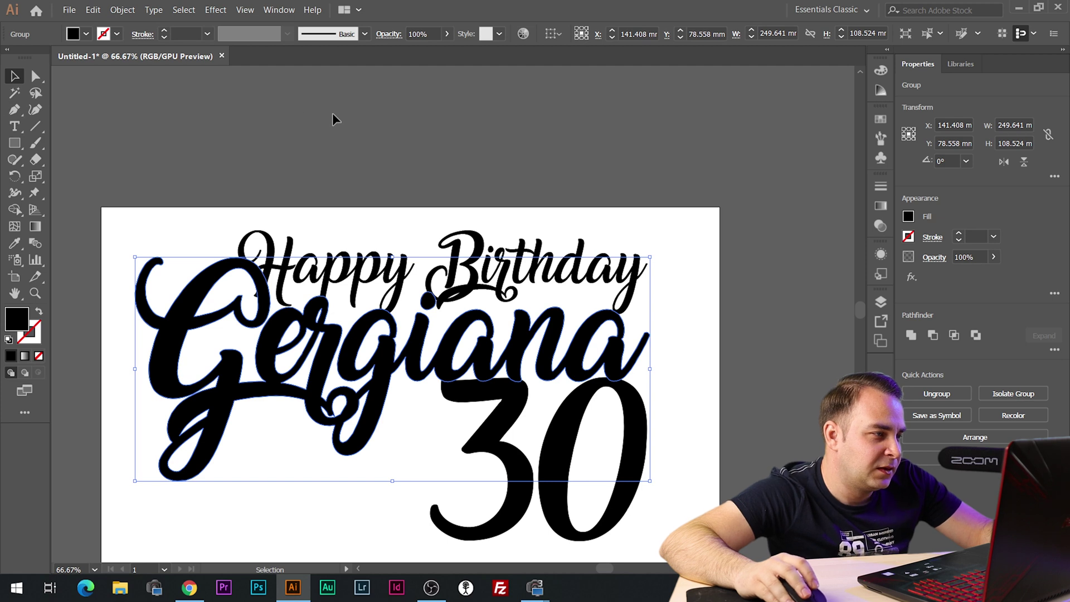
# - Delete the spike's anchor point on the merged Gergiana outline with the Pen tool
pyautogui.click(335, 119)
pyautogui.click(151, 268)
pyautogui.click(15, 109)
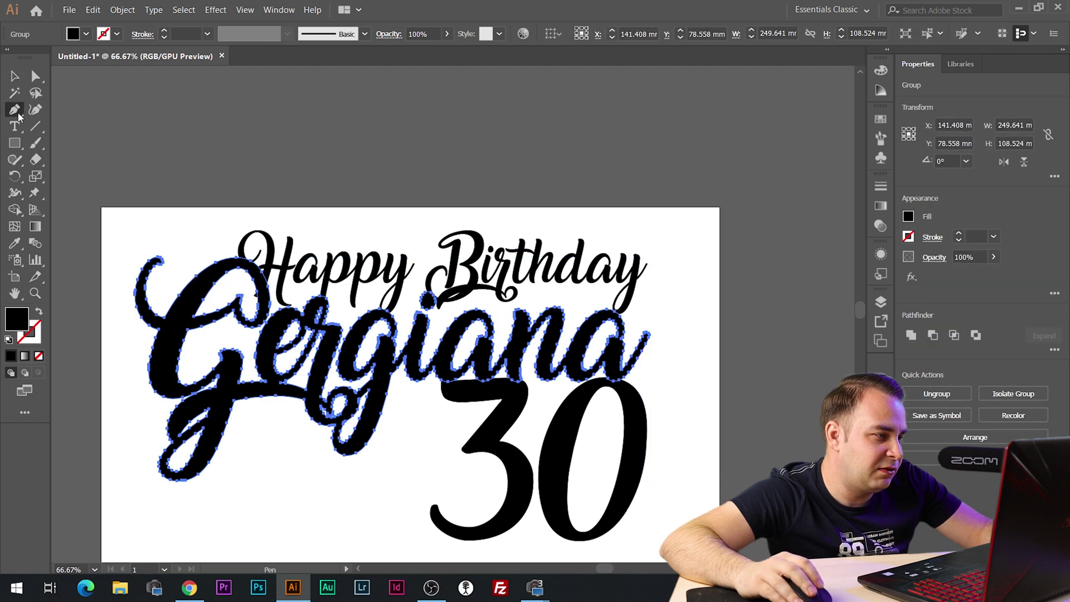
pyautogui.scroll(8, 304, 416)
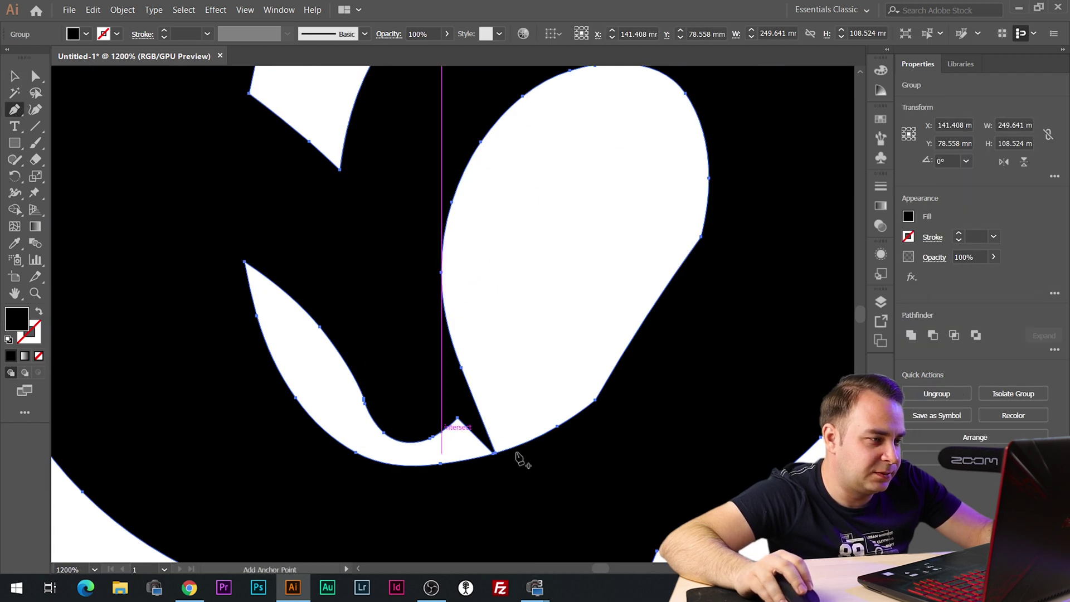
pyautogui.scroll(2, 413, 289)
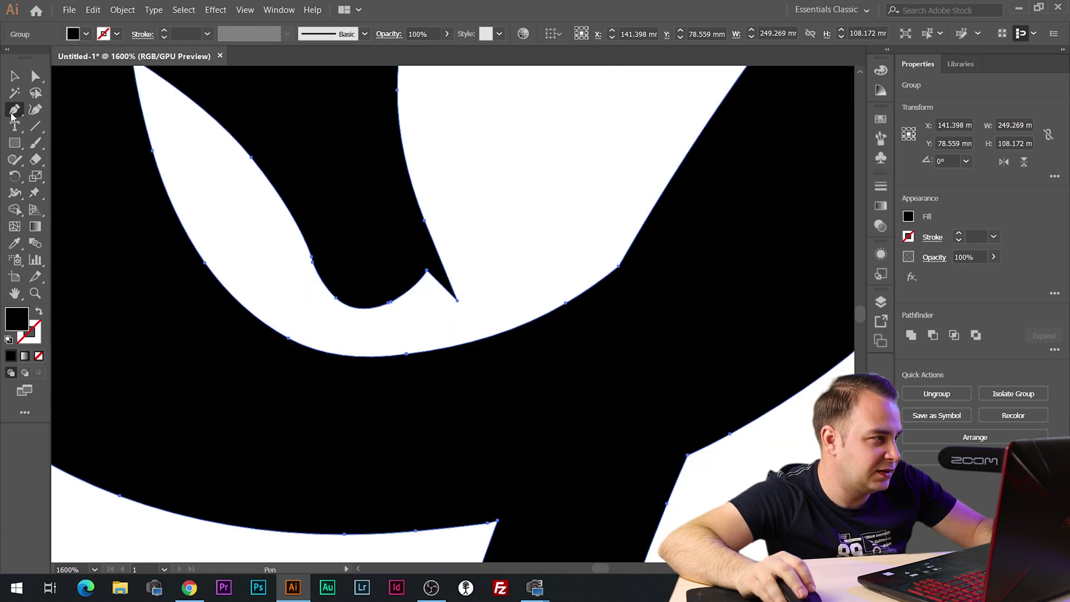
pyautogui.click(458, 303)
pyautogui.scroll(-10, 435, 247)
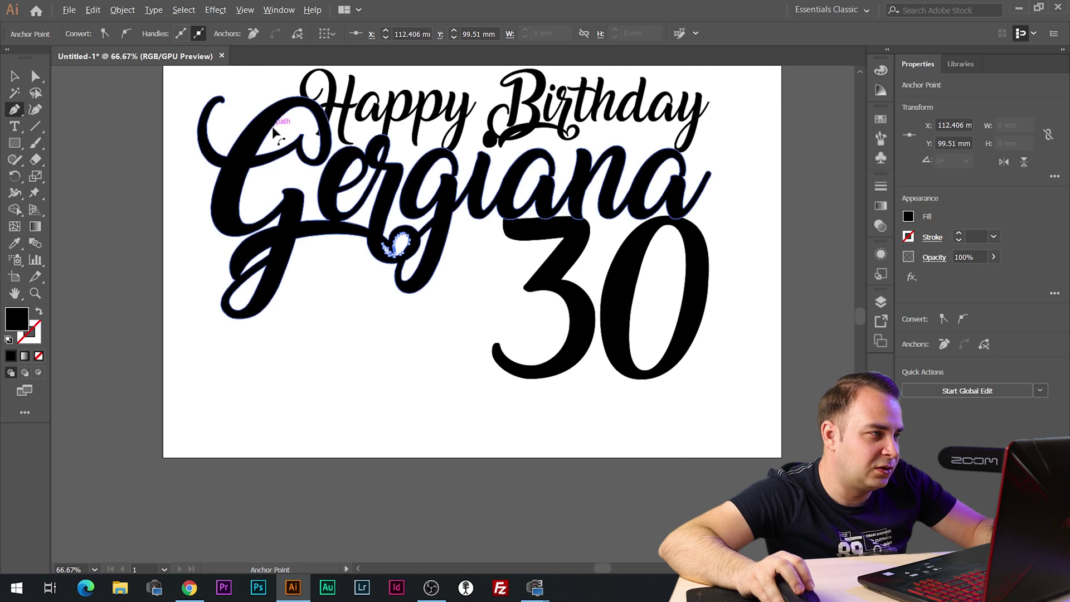
pyautogui.click(270, 177)
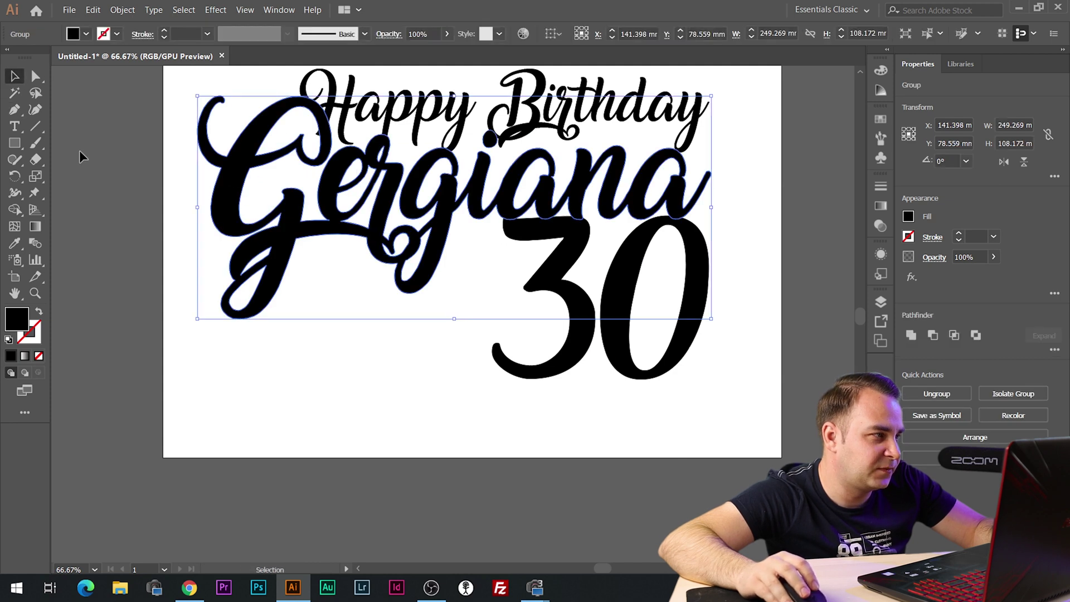
pyautogui.click(14, 111)
pyautogui.scroll(5, 540, 115)
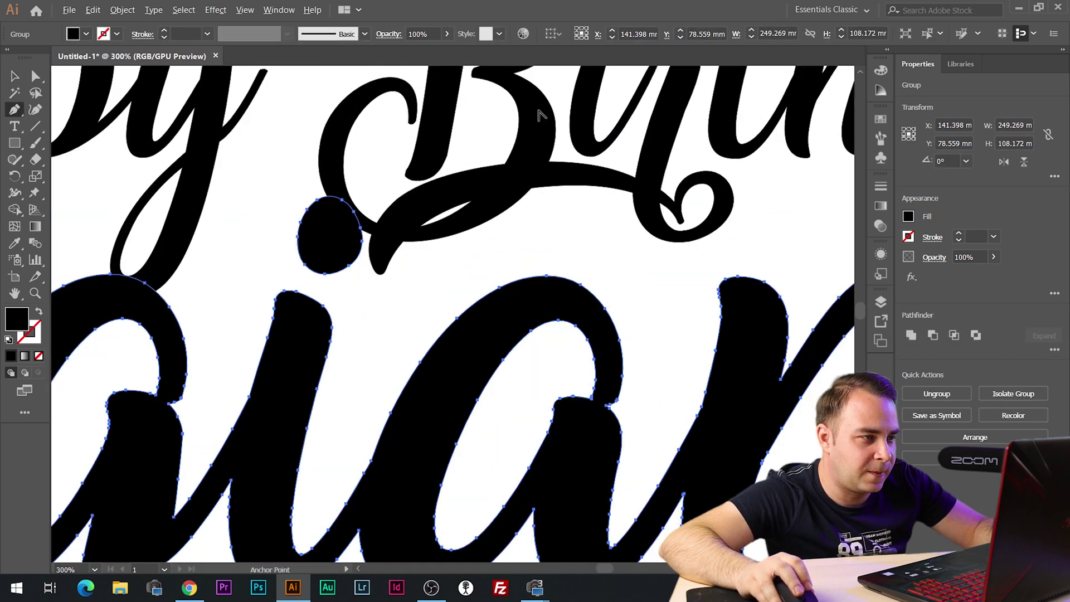
pyautogui.scroll(-5, 591, 342)
pyautogui.scroll(2, 592, 342)
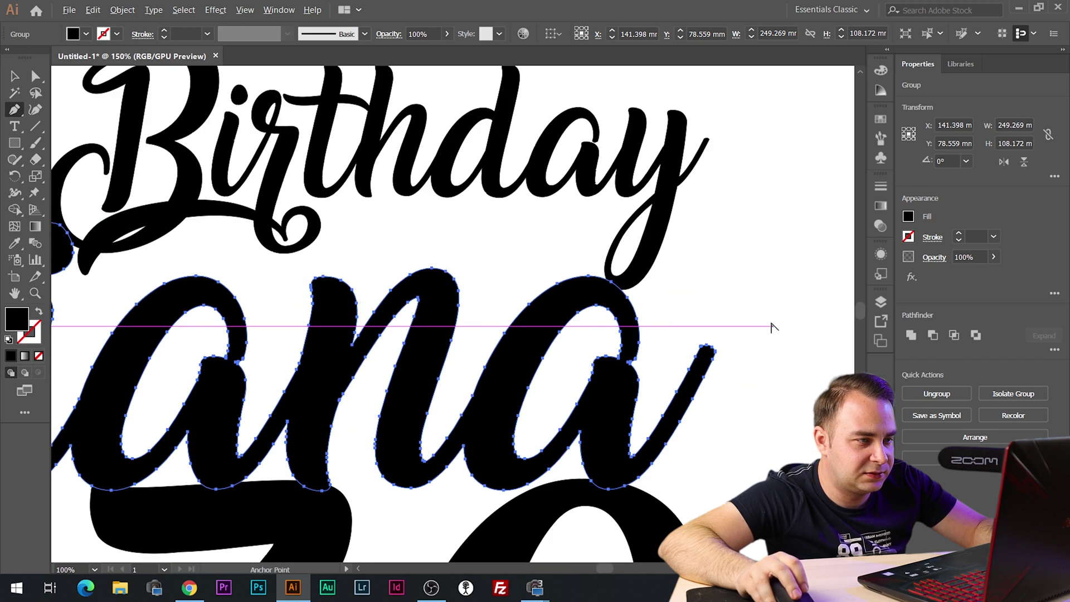
pyautogui.scroll(-5, 769, 323)
# - Nudge the Happy Birthday text slightly down and right with the arrow keys
pyautogui.press('v')
pyautogui.click(582, 150)
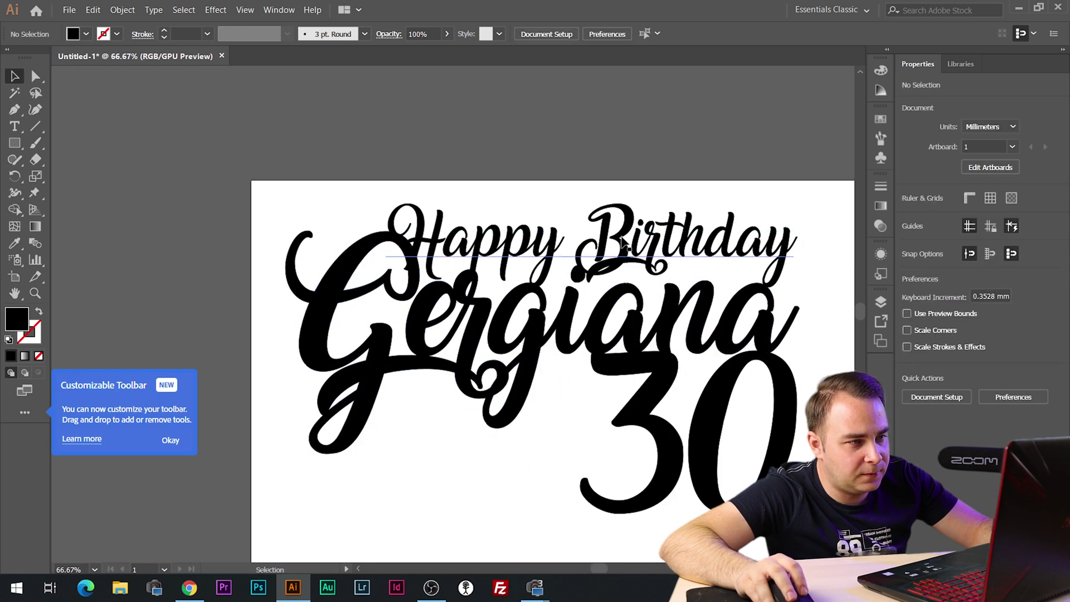
pyautogui.click(622, 242)
pyautogui.scroll(1, 708, 254)
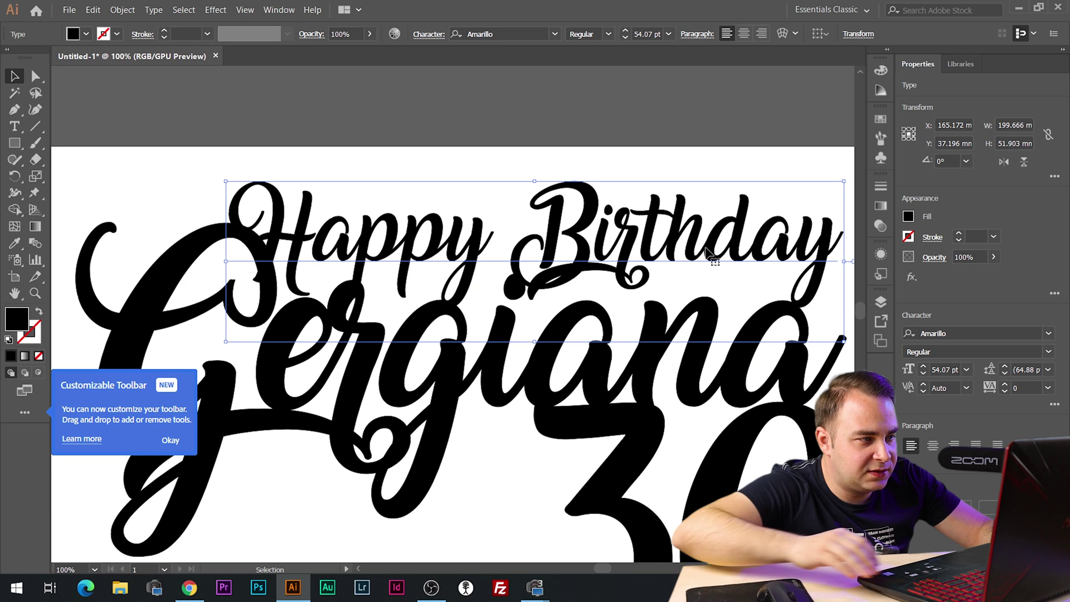
pyautogui.press('Down')
pyautogui.press('Right')
pyautogui.press('Down')
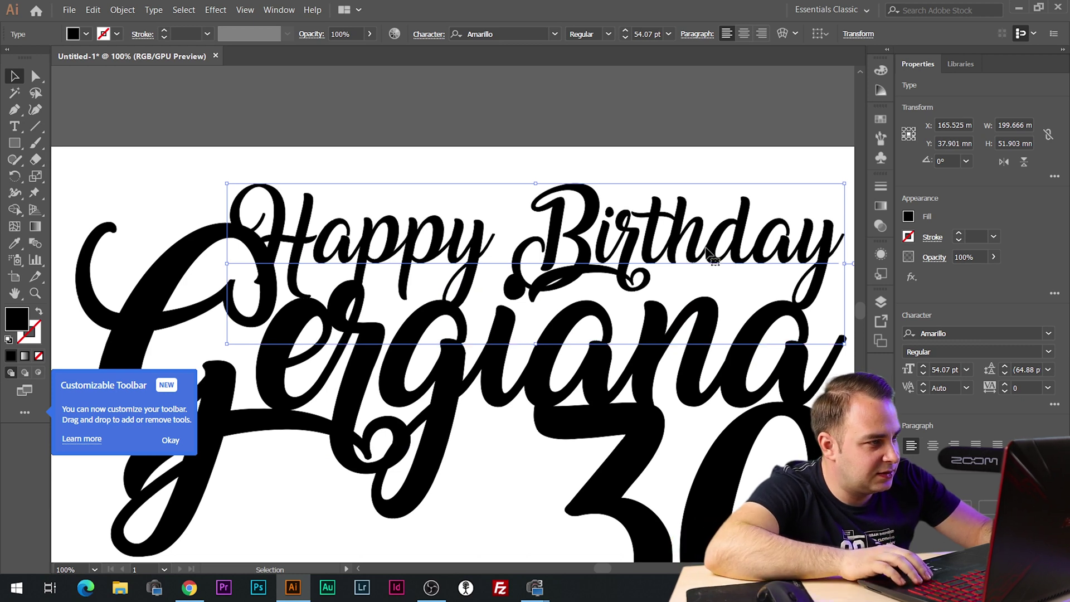
pyautogui.press('Right')
pyautogui.press('Down')
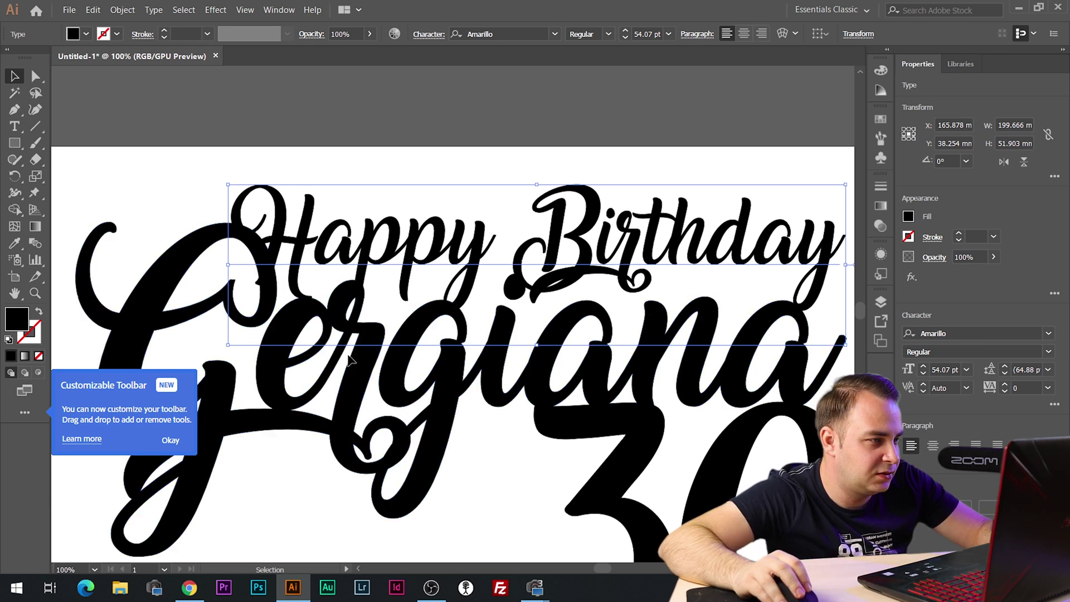
pyautogui.moveTo(790, 365); pyautogui.dragTo(724, 390)
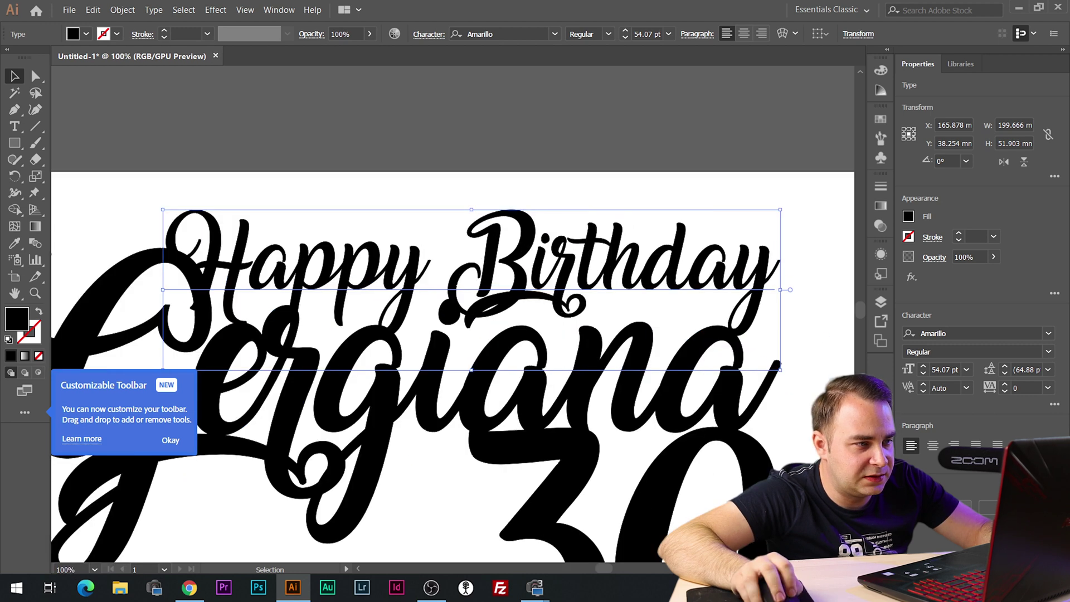
# - Convert Happy Birthday to outlines and unite its letters into one shape
pyautogui.hotkey('ctrl', 'shift', 'o')
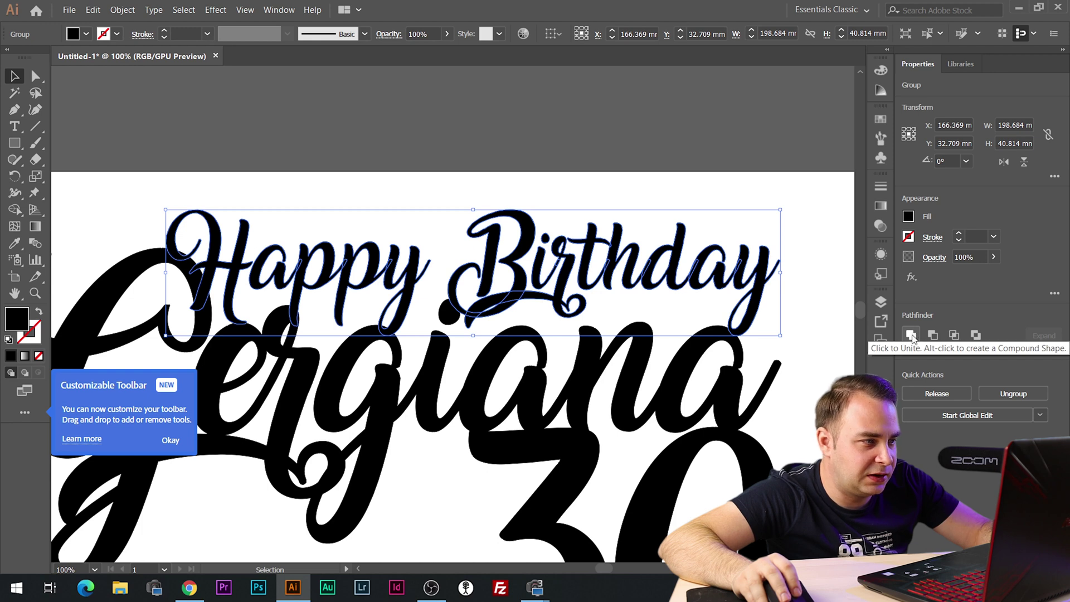
pyautogui.click(911, 335)
pyautogui.hotkey('ctrl', '+')
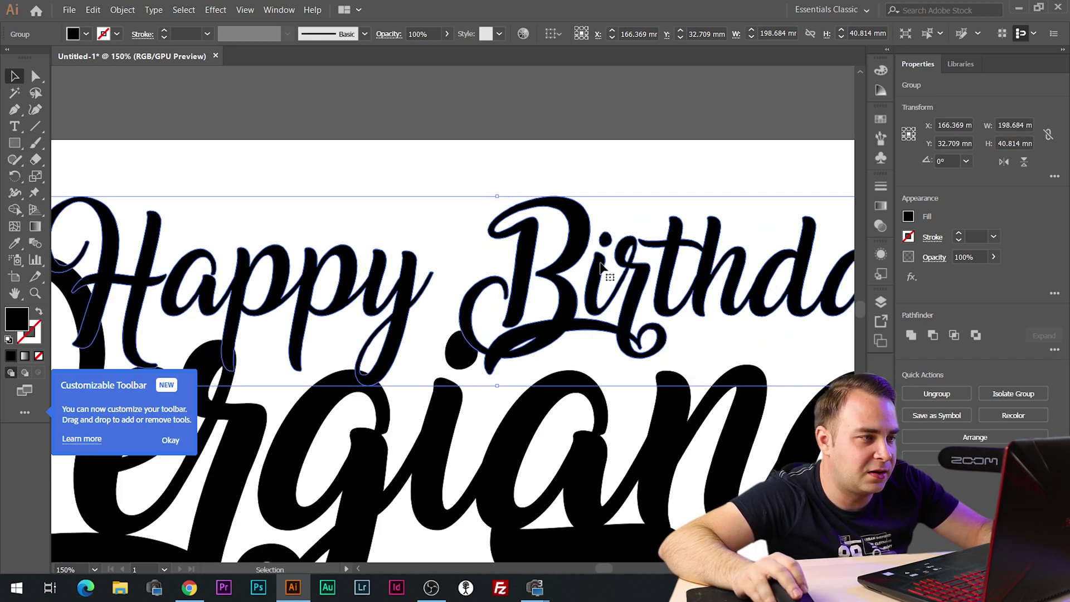
pyautogui.hscroll(-5, 296, 262)
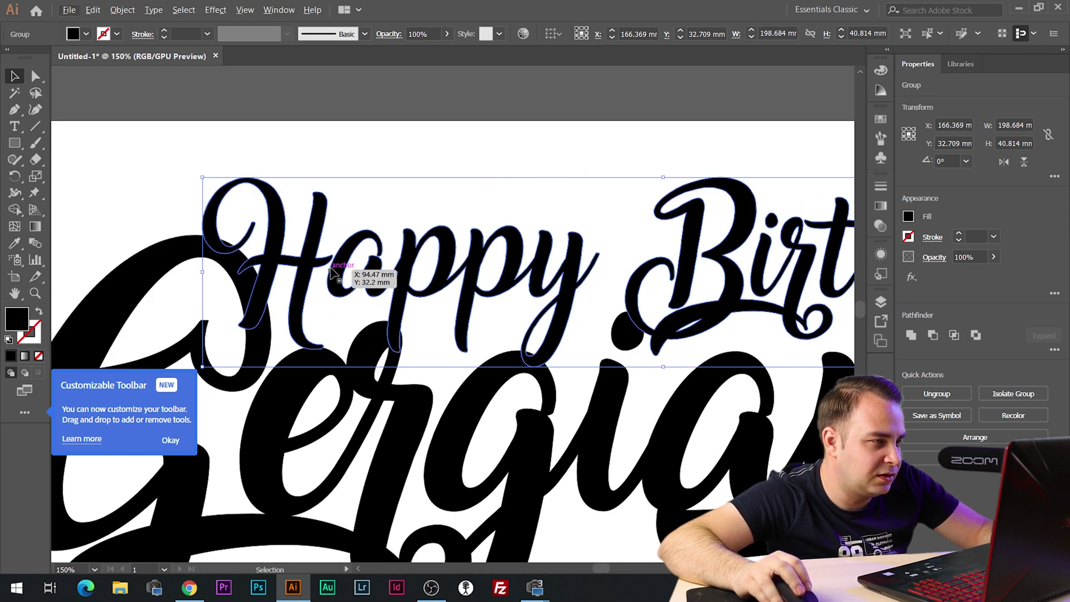
pyautogui.scroll(3, 322, 247)
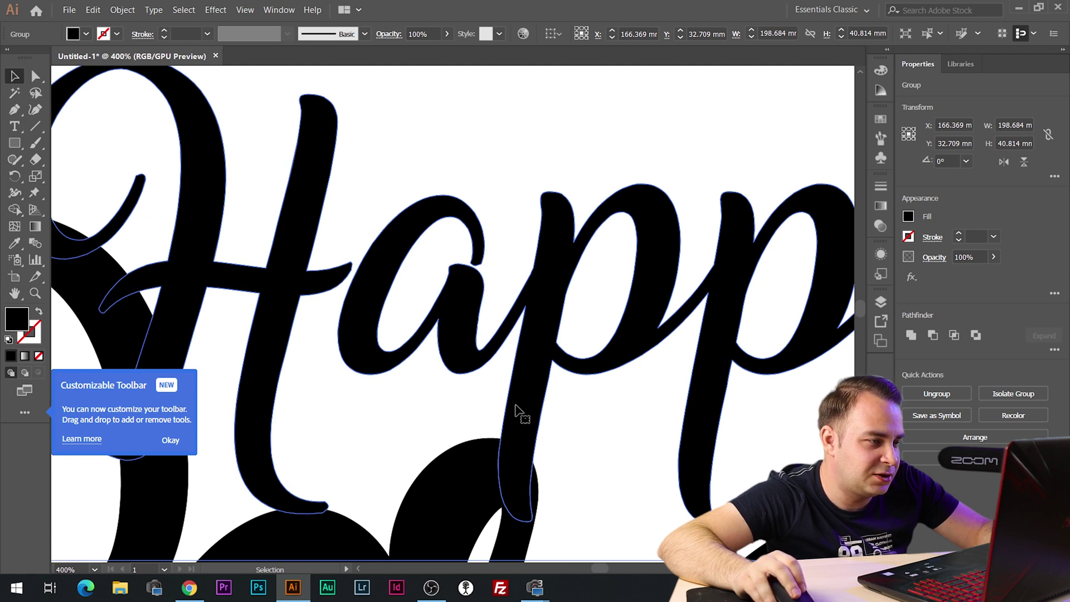
pyautogui.scroll(-1, 479, 445)
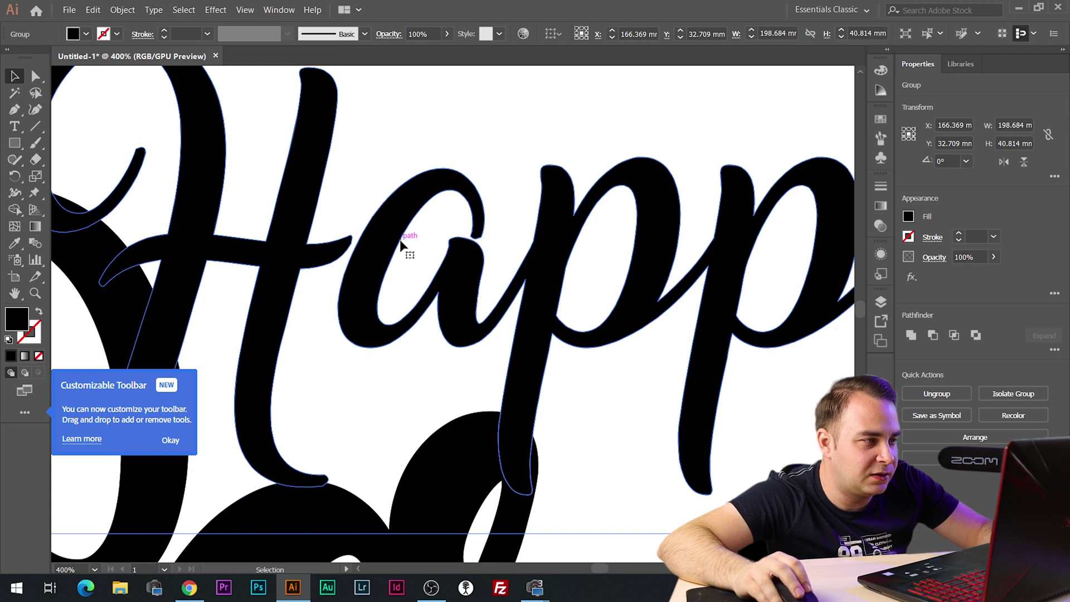
# - Draw a small rectangle bridging the H and a of Happy and unite it with the lettering
pyautogui.click(14, 144)
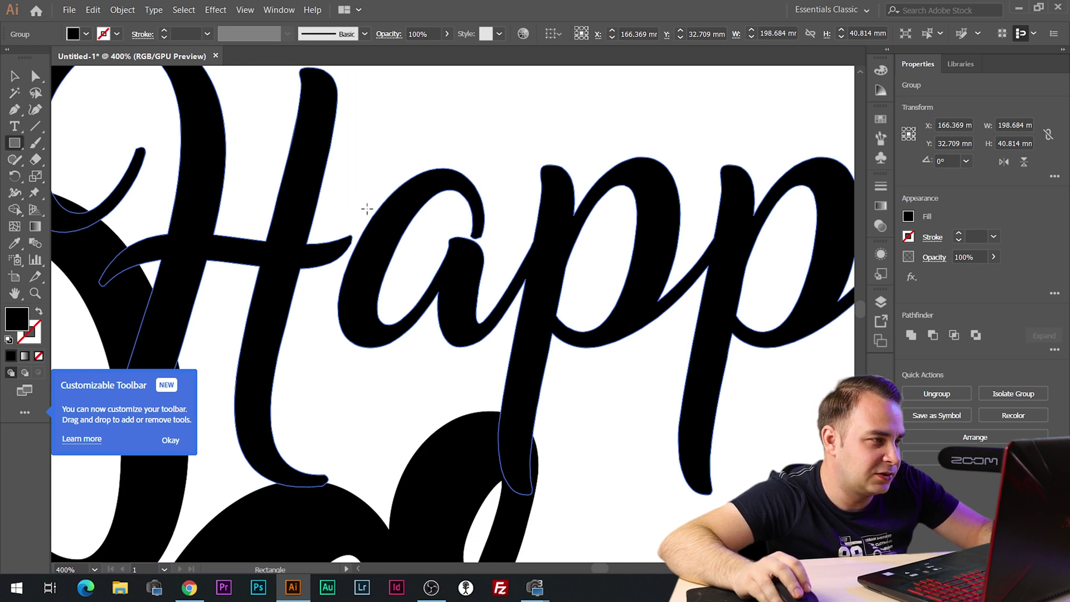
pyautogui.moveTo(345, 239); pyautogui.dragTo(383, 229)
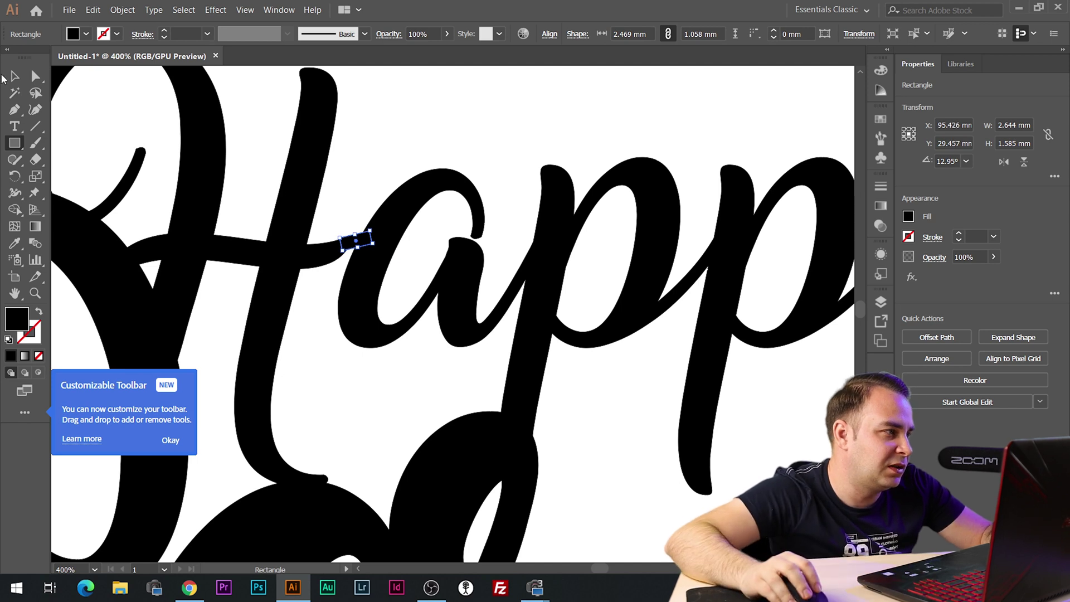
pyautogui.click(17, 77)
pyautogui.keyDown('shift'); pyautogui.click(294, 158); pyautogui.keyUp('shift')
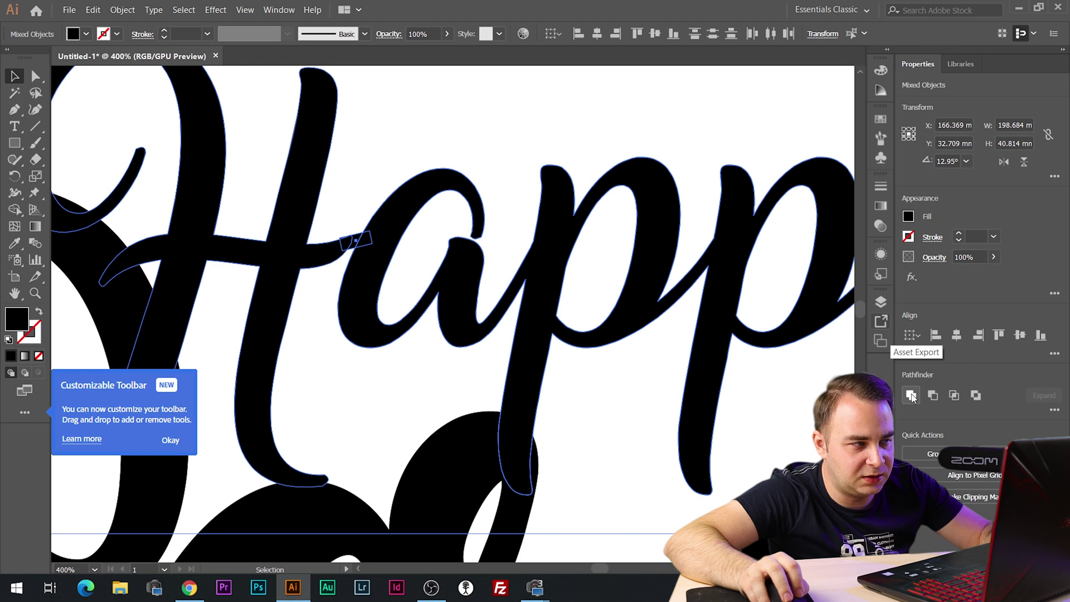
pyautogui.click(911, 396)
pyautogui.scroll(-2, 365, 279)
pyautogui.scroll(3, 363, 286)
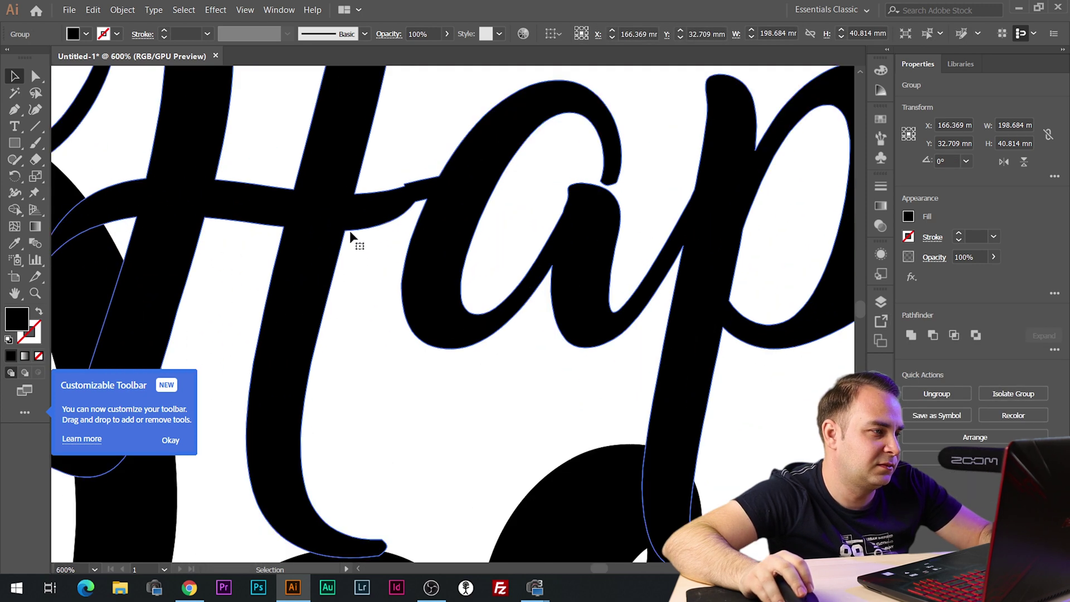
# - Delete two stray anchor points at the H-to-a joint to smooth the outline
pyautogui.click(18, 111)
pyautogui.scroll(4, 415, 162)
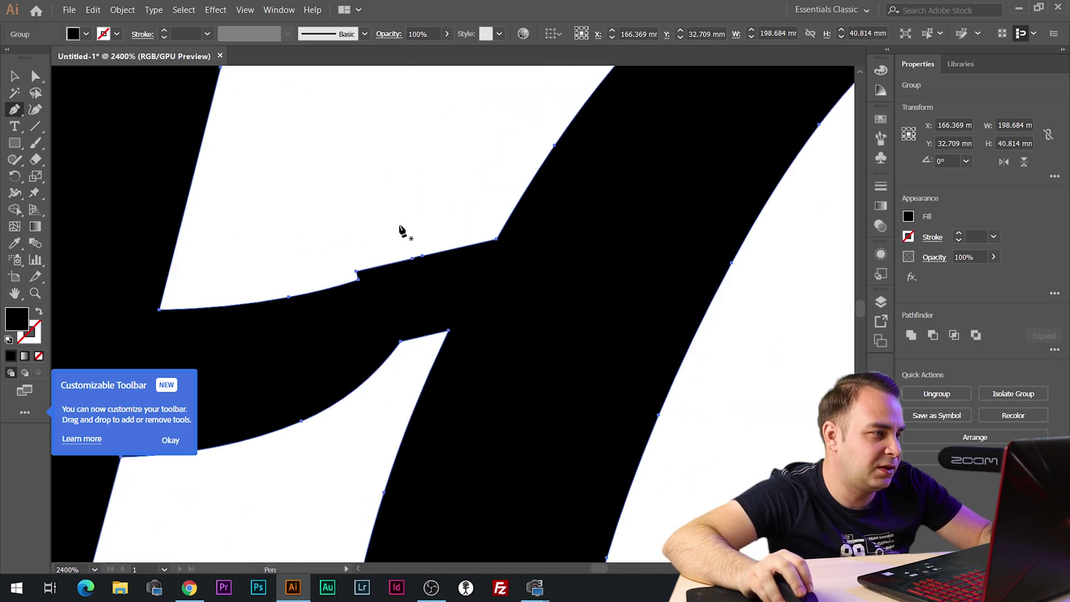
pyautogui.click(357, 272)
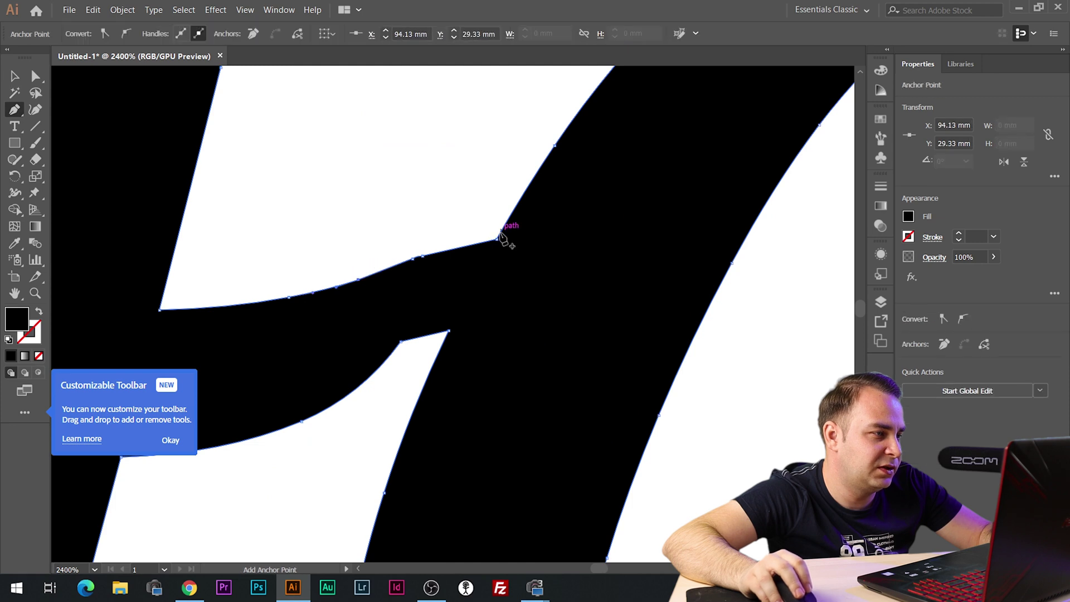
pyautogui.scroll(-6, 480, 212)
pyautogui.scroll(5, 475, 188)
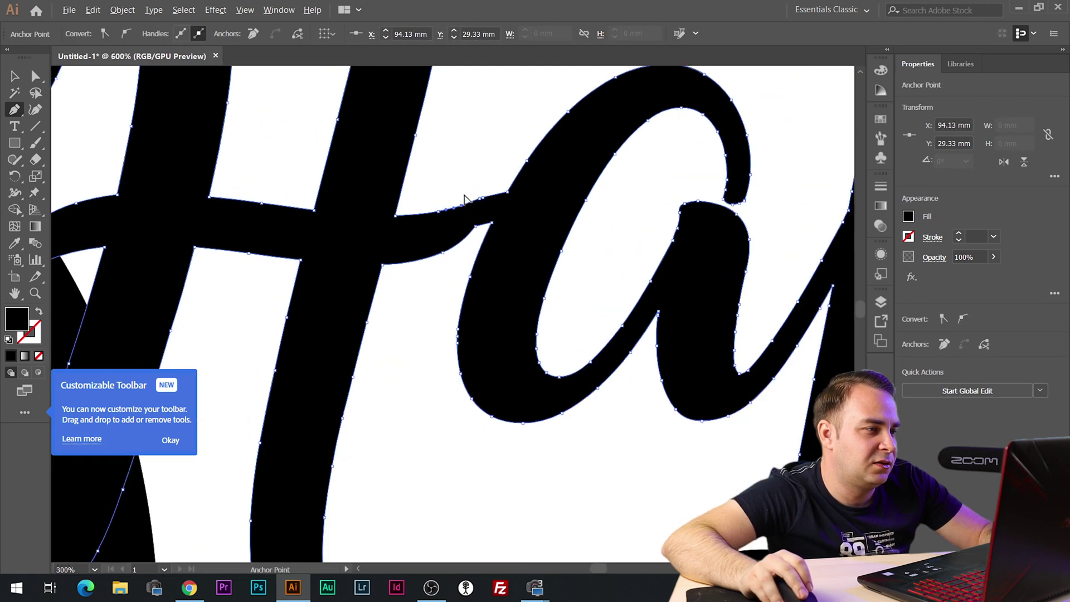
pyautogui.click(485, 253)
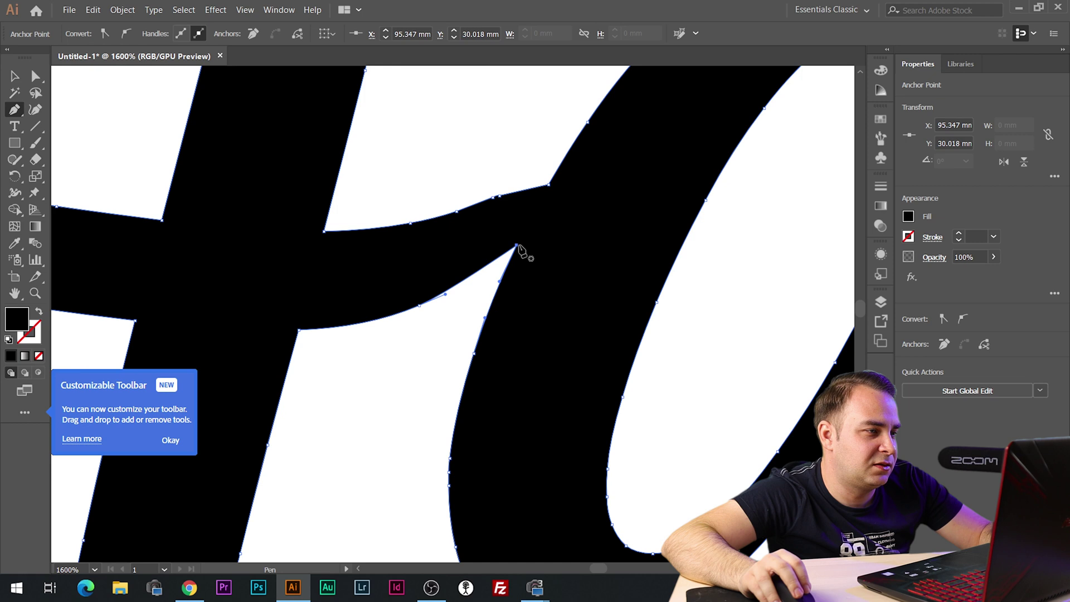
pyautogui.scroll(-2, 523, 227)
pyautogui.scroll(-2, 523, 228)
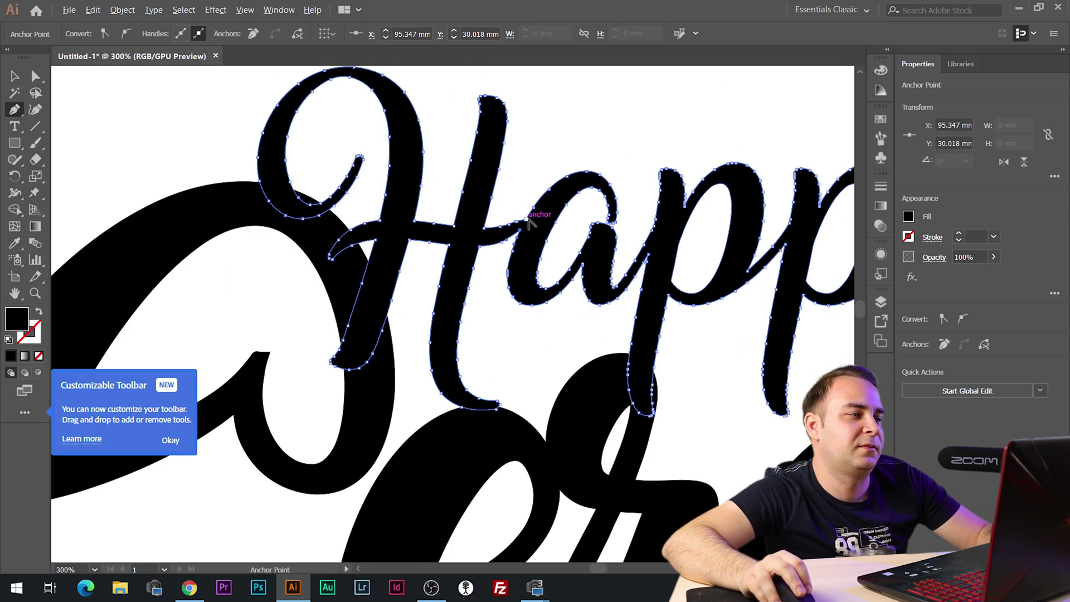
pyautogui.click(14, 76)
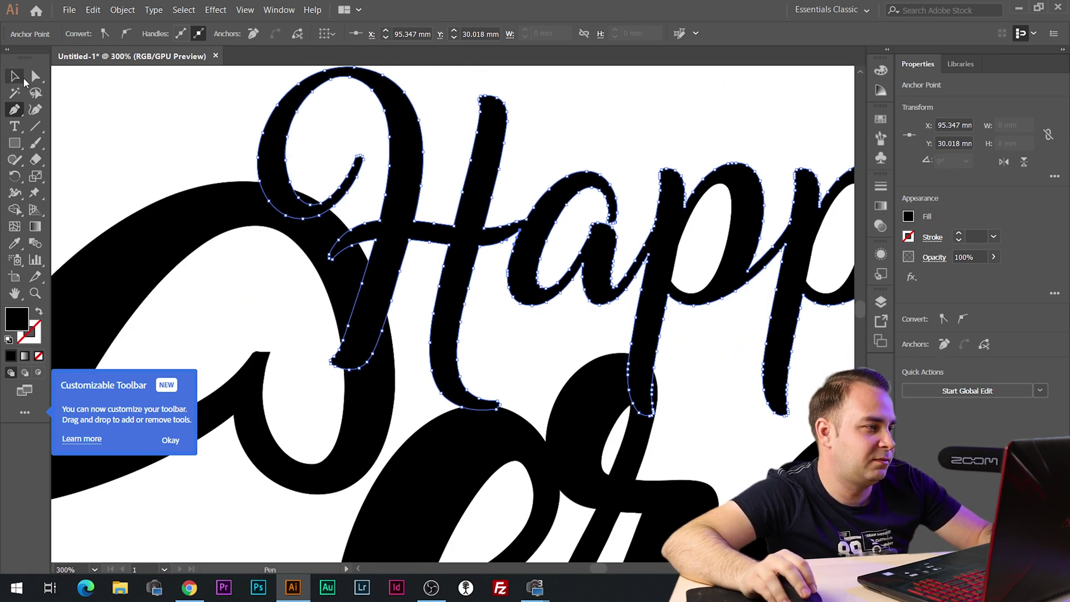
pyautogui.scroll(-2, 714, 195)
pyautogui.scroll(2, 679, 176)
# - Select the dot of the i in Birthday and nudge it down and left
pyautogui.click(679, 176)
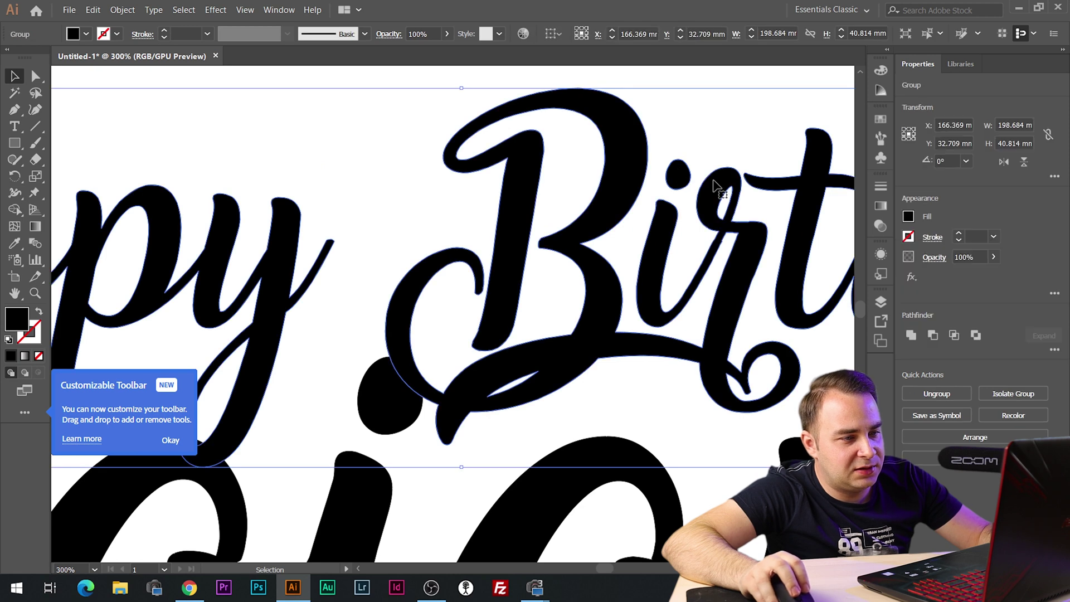
pyautogui.scroll(2, 688, 174)
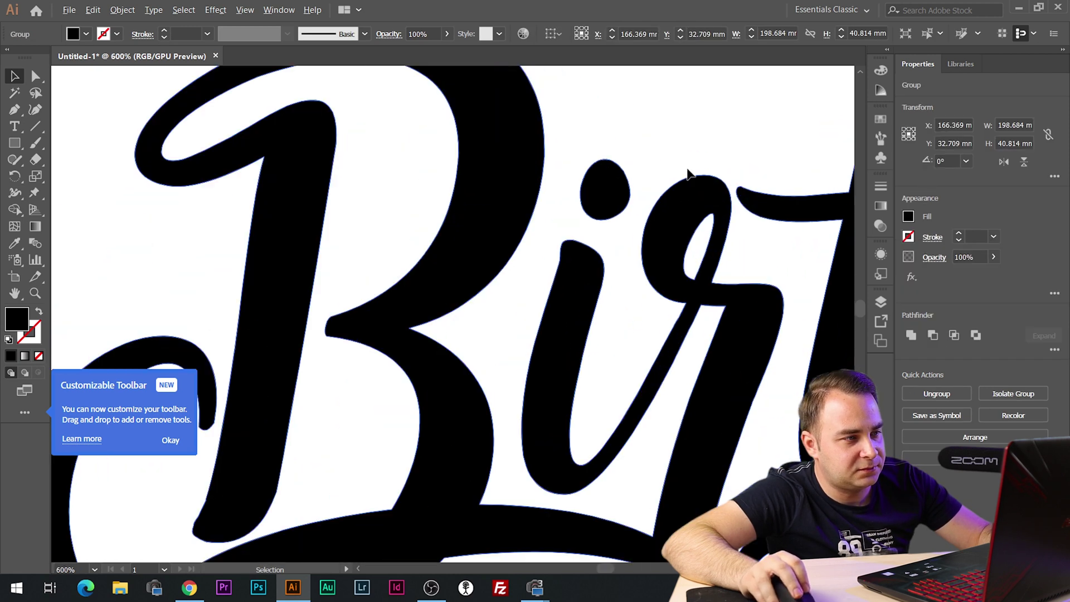
pyautogui.scroll(-2, 792, 222)
pyautogui.scroll(1, 791, 221)
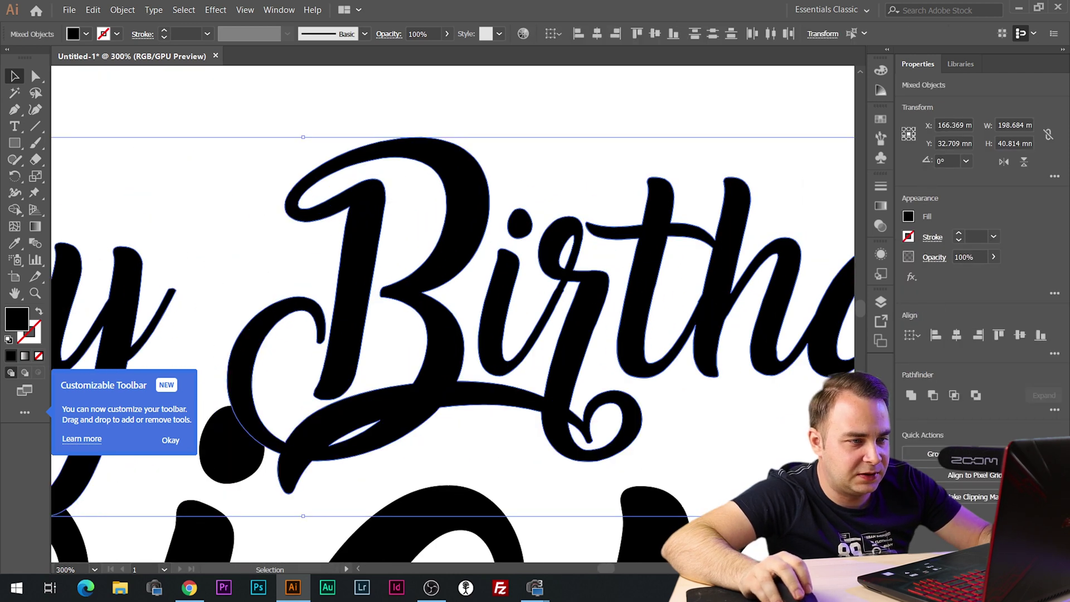
pyautogui.click(619, 130)
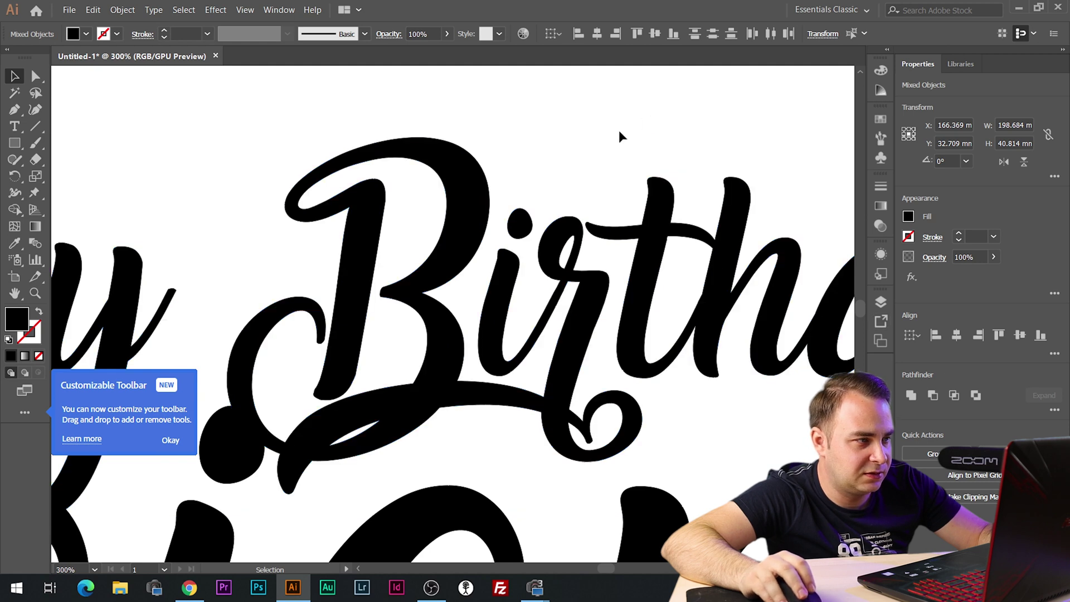
pyautogui.click(519, 223)
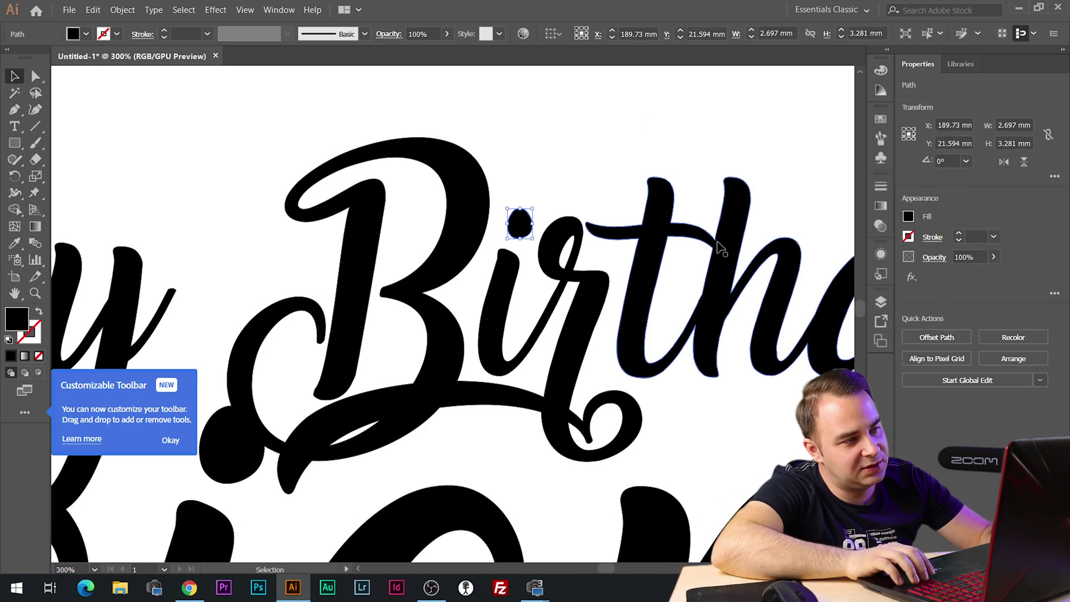
pyautogui.press('Left')
pyautogui.press('Down')
pyautogui.press('Down')
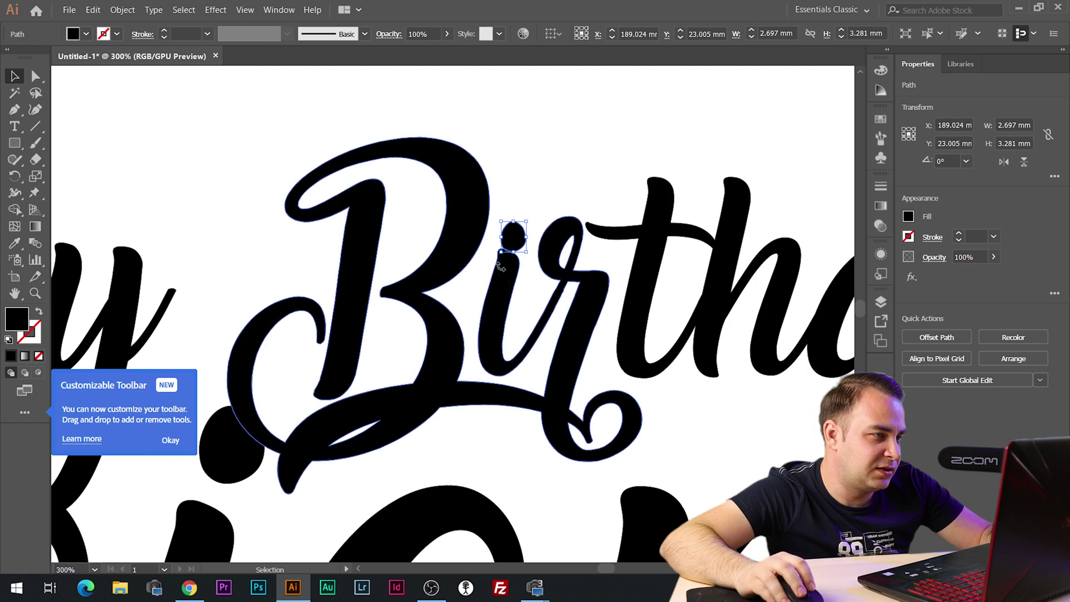
# - Nudge the i dot further down-left until it touches, then unite it with the Bir letters
pyautogui.keyDown('shift'); pyautogui.click(504, 301); pyautogui.keyUp('shift')
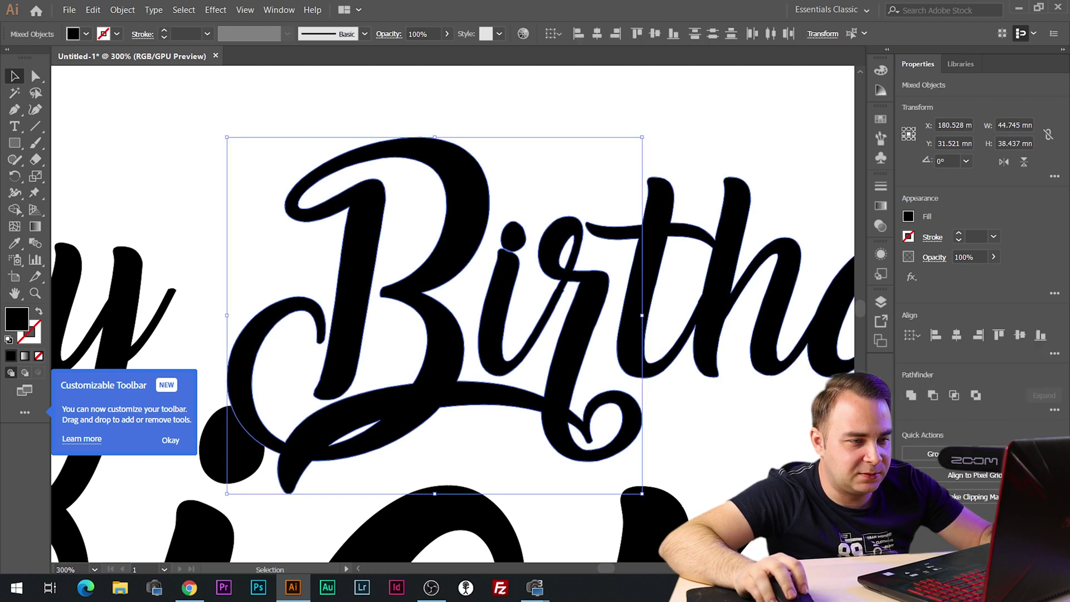
pyautogui.scroll(1, 557, 284)
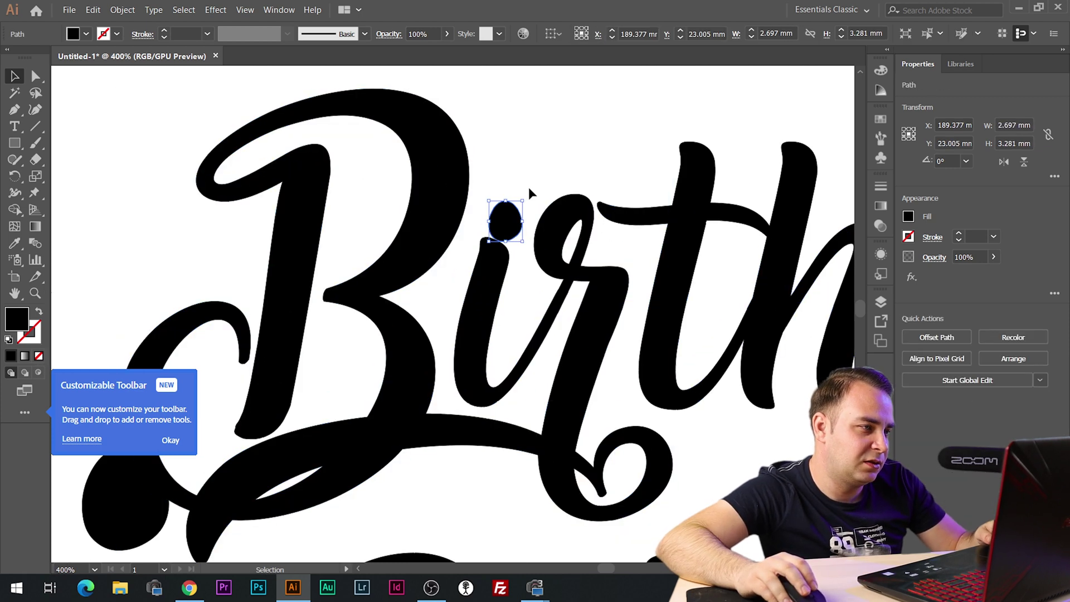
pyautogui.click(508, 238)
pyautogui.click(508, 239)
pyautogui.press('Left')
pyautogui.press('Down')
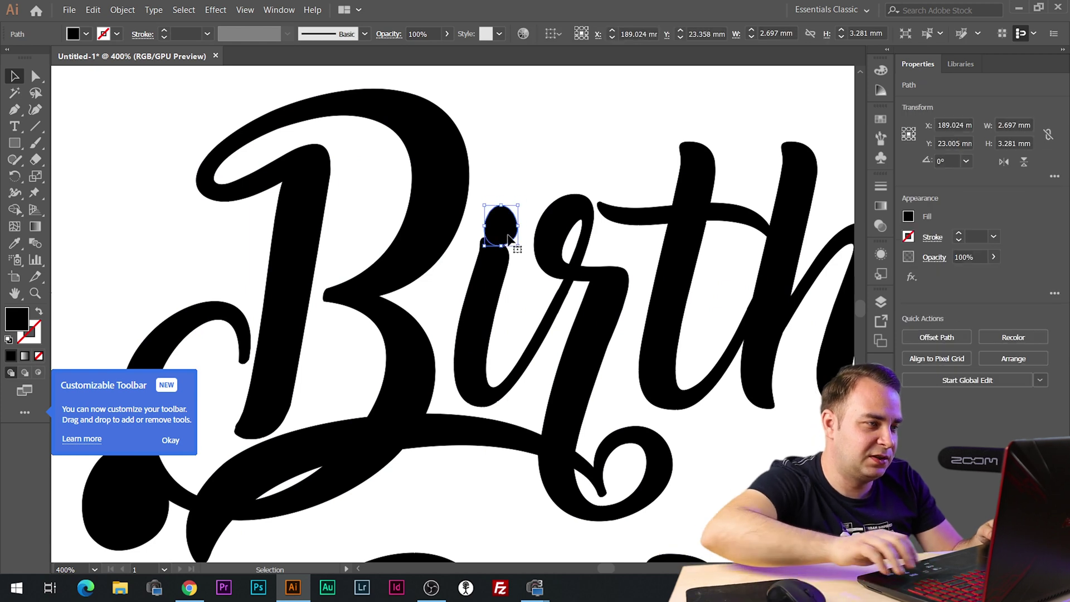
pyautogui.click(511, 234)
pyautogui.scroll(-5, 512, 234)
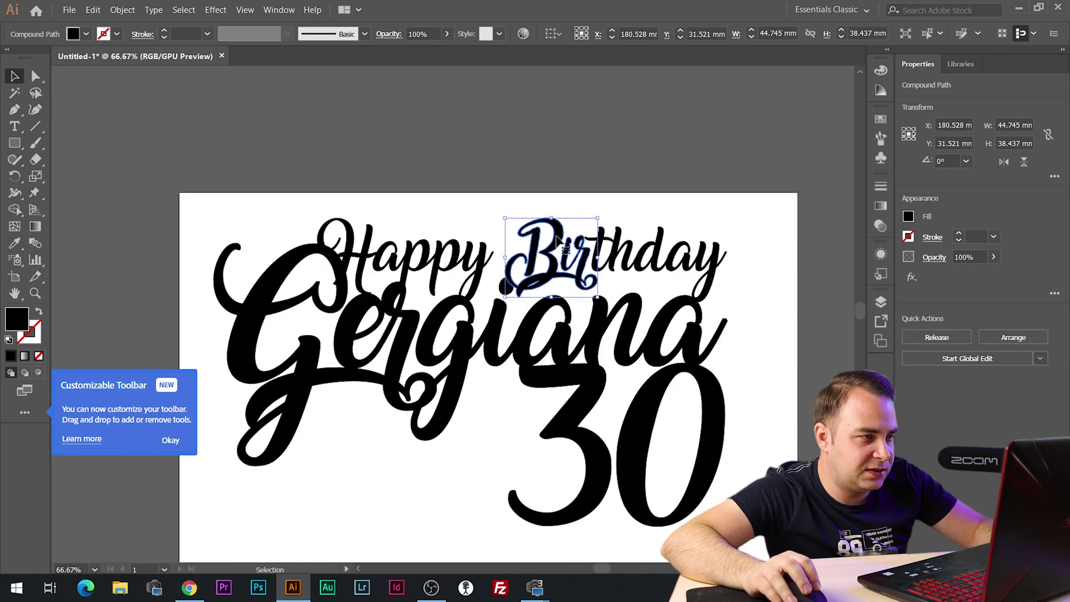
# - Give the Happy Birthday outlines a 2 pt stroke
pyautogui.click(389, 190)
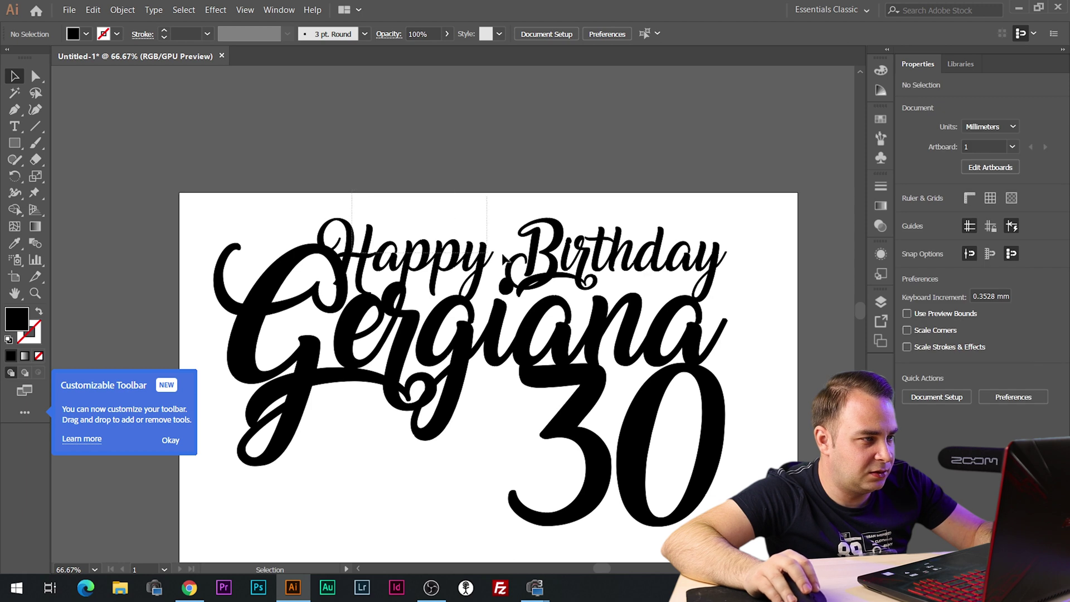
pyautogui.click(719, 257)
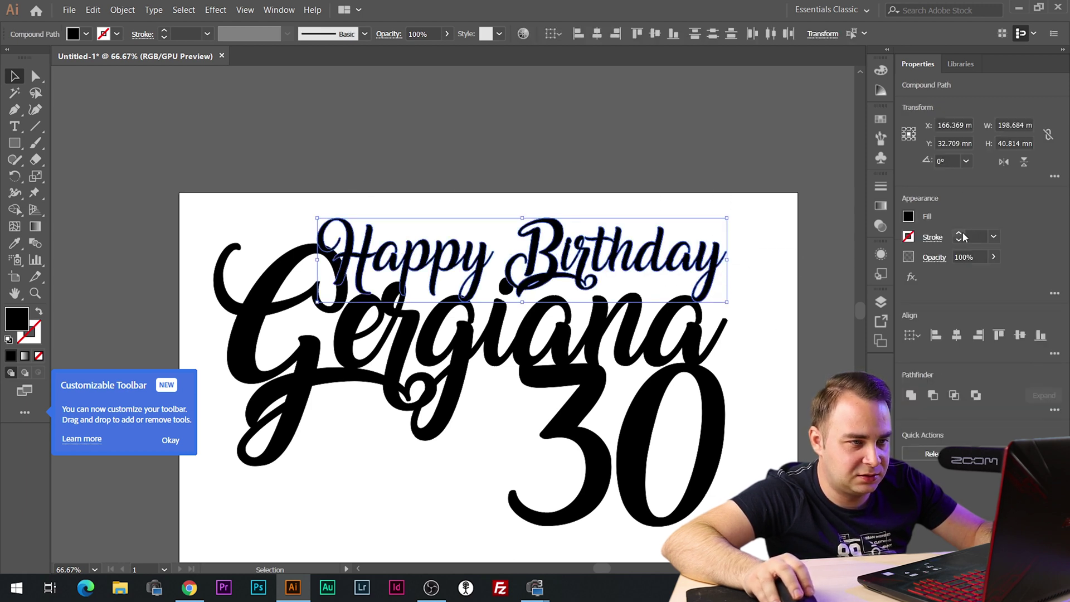
pyautogui.click(961, 234)
pyautogui.click(960, 234)
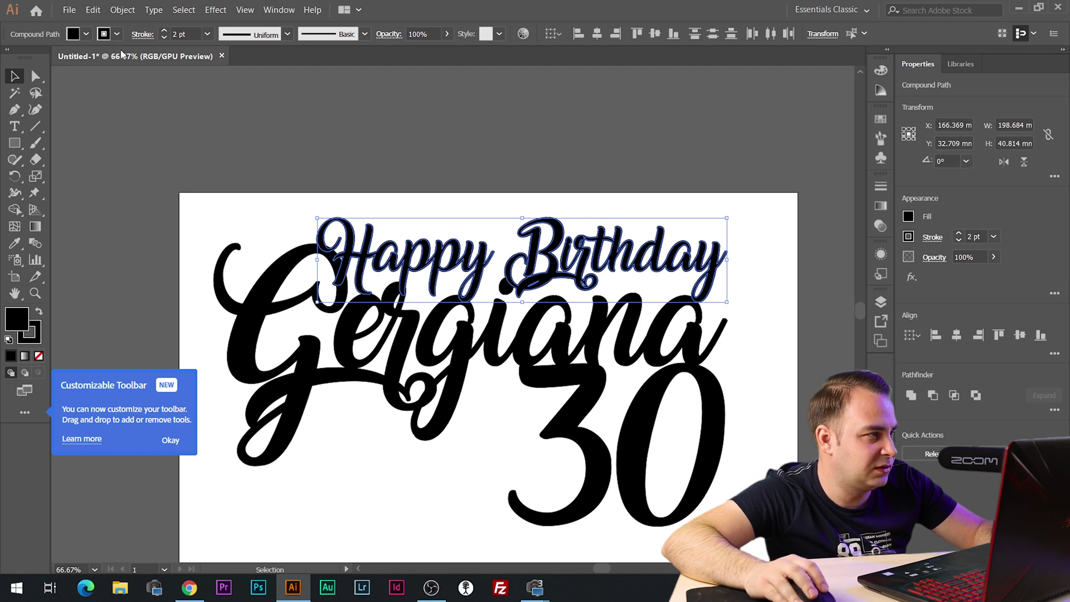
# - Expand the stroke, unite Happy Birthday into one shape, and drag it slightly into place
pyautogui.click(132, 12)
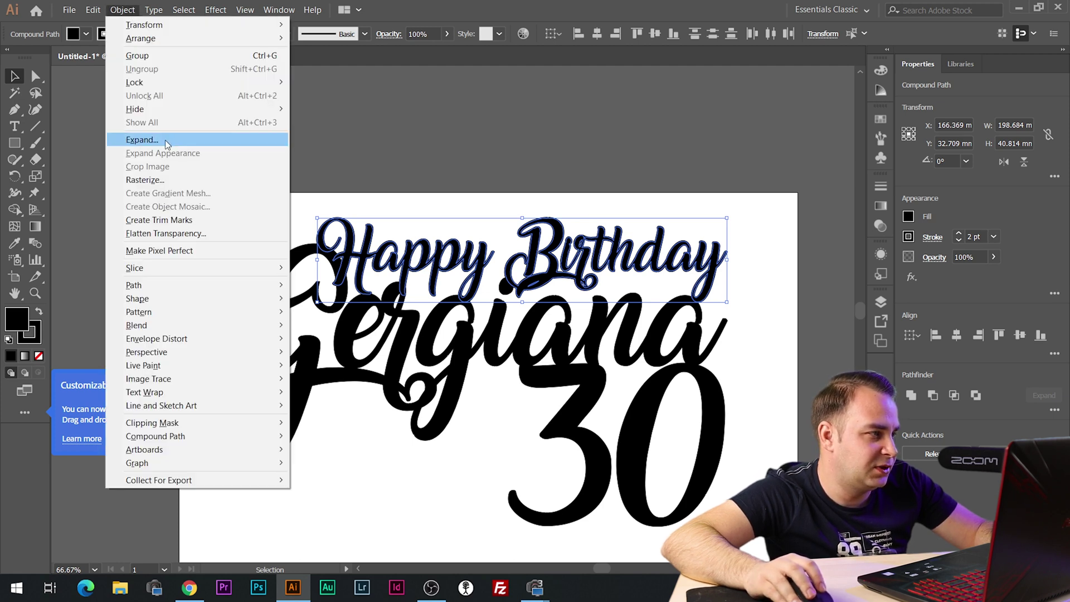
pyautogui.click(142, 139)
pyautogui.click(500, 371)
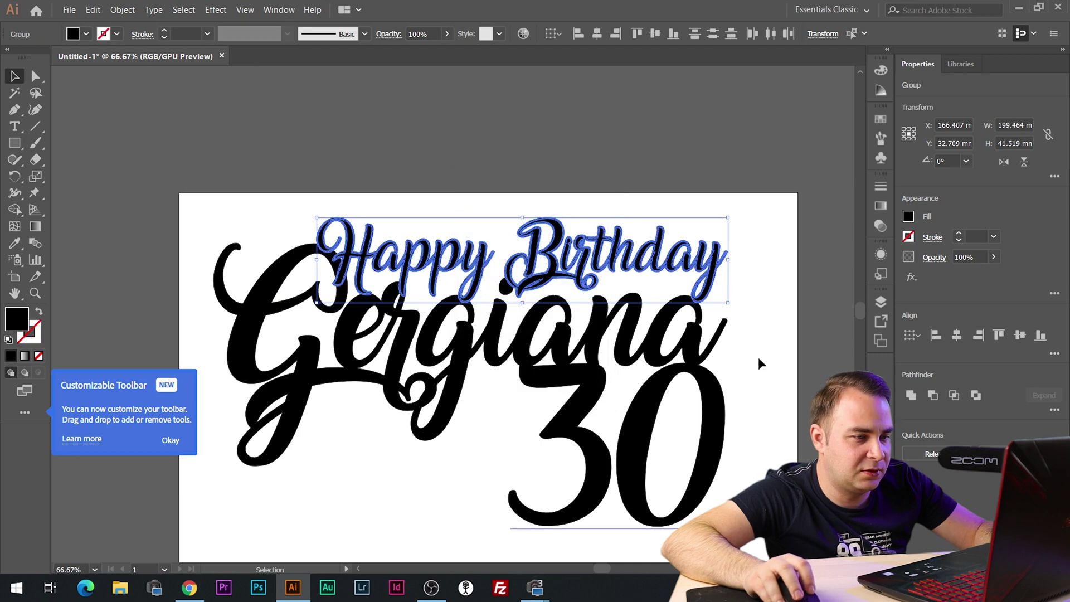
pyautogui.click(911, 395)
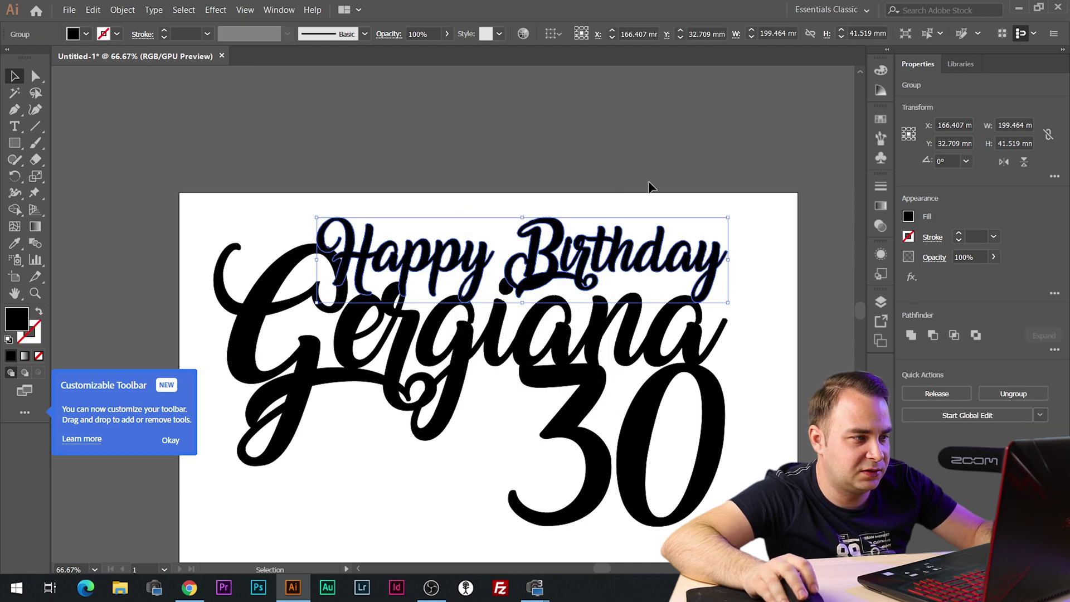
pyautogui.moveTo(527, 282); pyautogui.dragTo(535, 313)
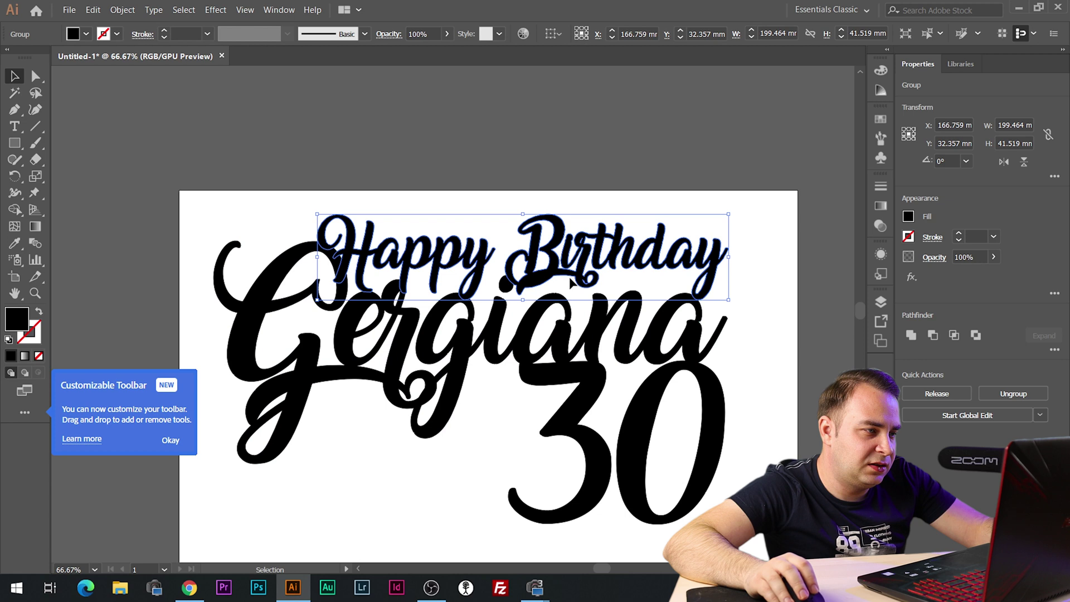
# - Draw a small bar below the r of Birthday, tilt it about 20 degrees, and nudge it up
pyautogui.hotkey('ctrl', 'shift', 'a')
pyautogui.scroll(2, 558, 278)
pyautogui.scroll(-2, 396, 390)
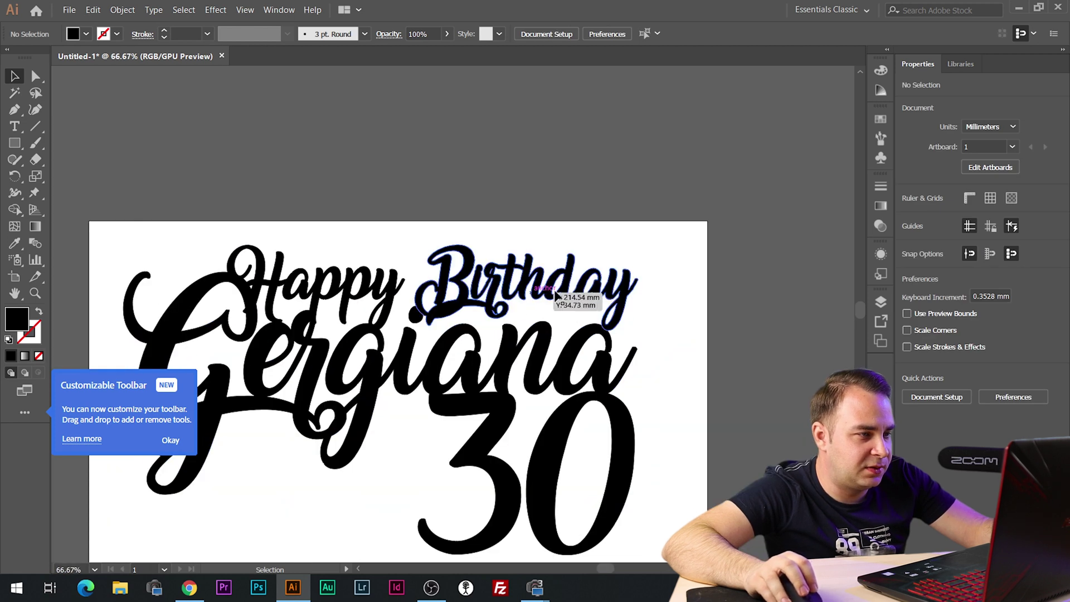
pyautogui.scroll(2, 560, 301)
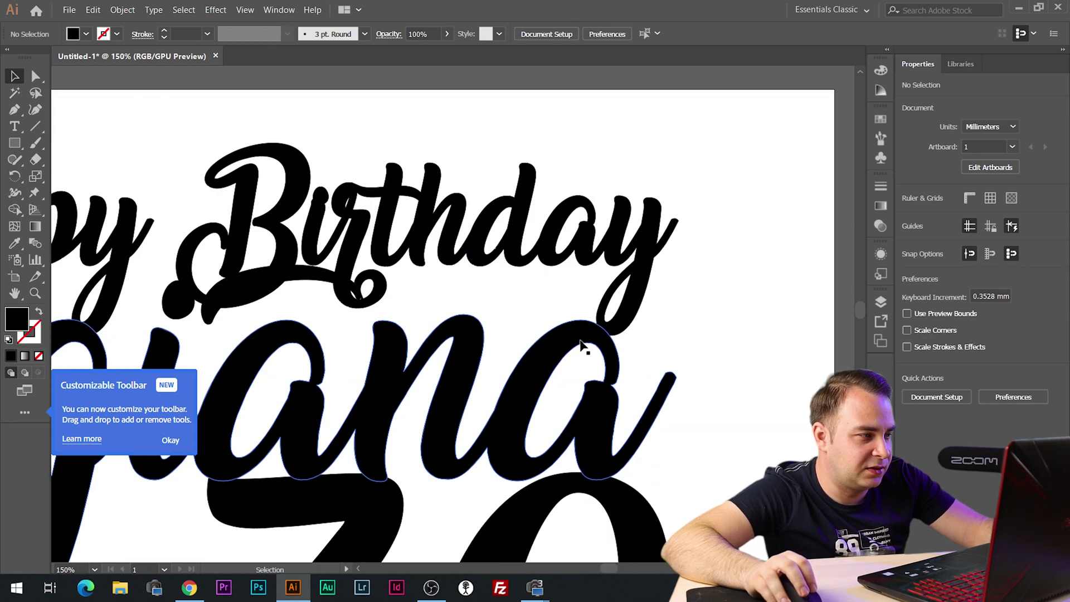
pyautogui.moveTo(523, 369); pyautogui.dragTo(586, 341)
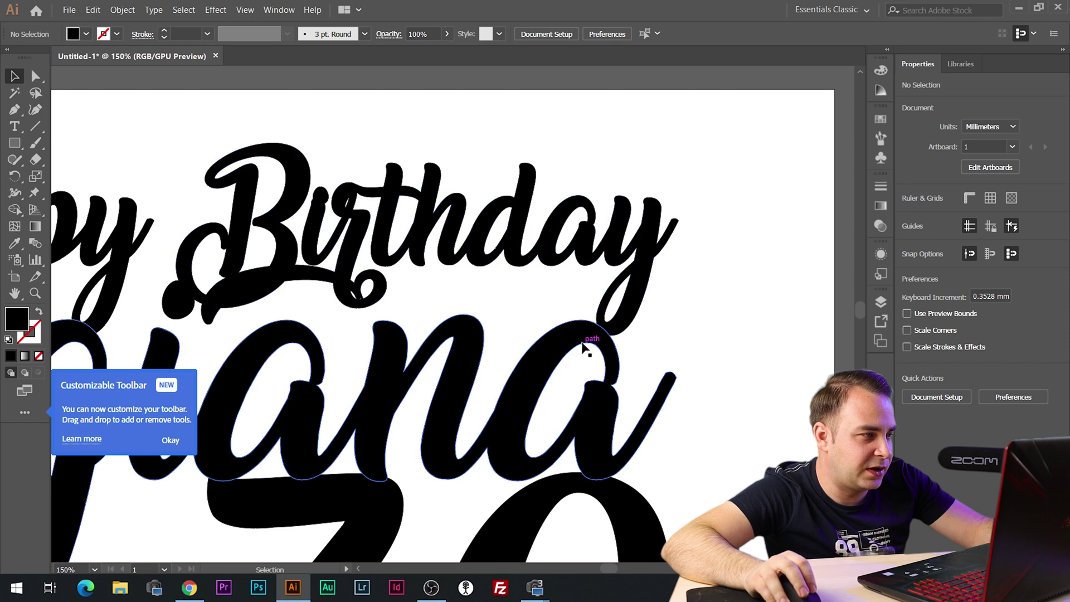
pyautogui.scroll(-2, 570, 360)
pyautogui.scroll(2, 427, 368)
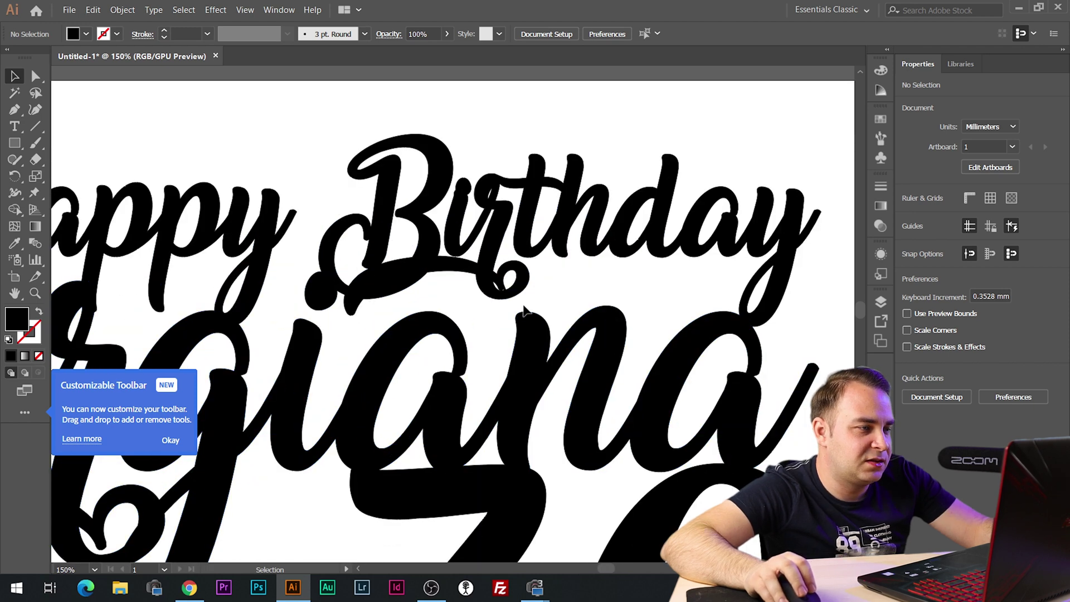
pyautogui.click(15, 143)
pyautogui.scroll(-2, 413, 209)
pyautogui.scroll(2, 412, 209)
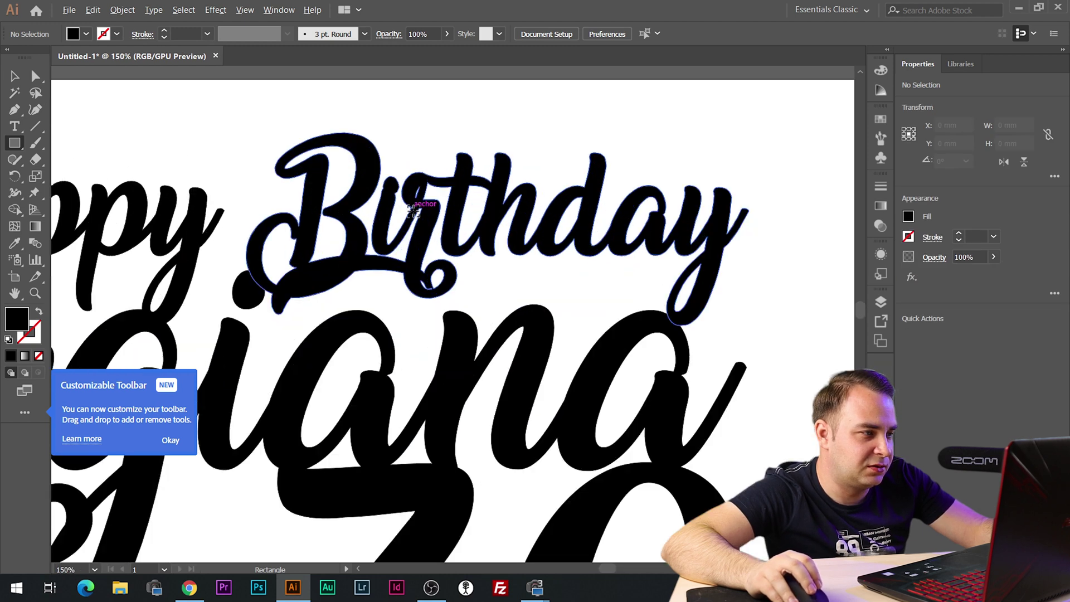
pyautogui.moveTo(444, 291); pyautogui.dragTo(459, 326)
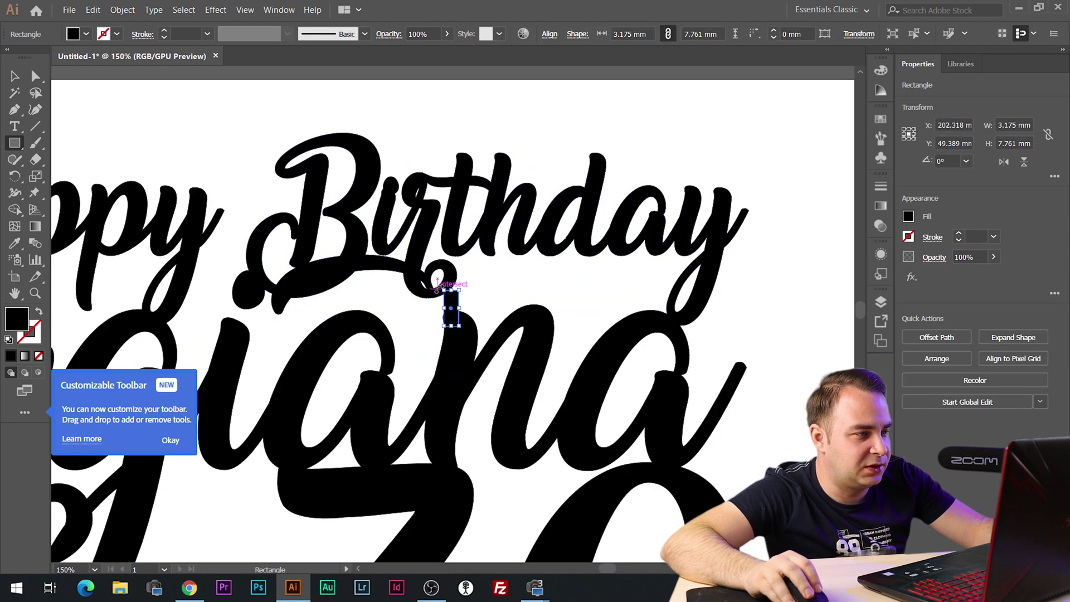
pyautogui.moveTo(434, 284); pyautogui.dragTo(430, 287)
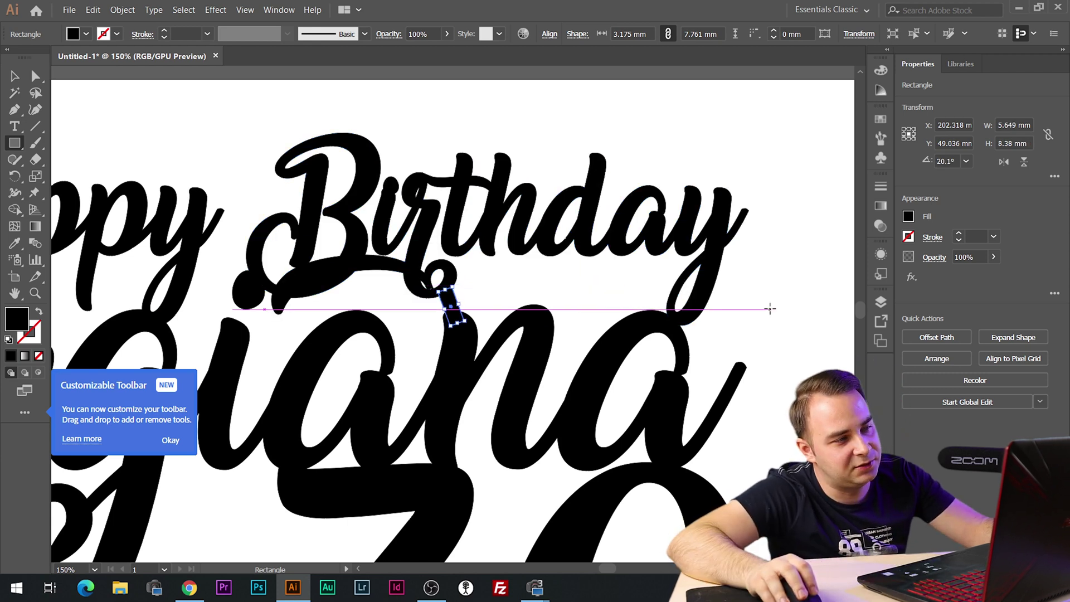
pyautogui.press('Up')
# - Draw a second tilted bar under the B swash connecting to the name
pyautogui.click(22, 78)
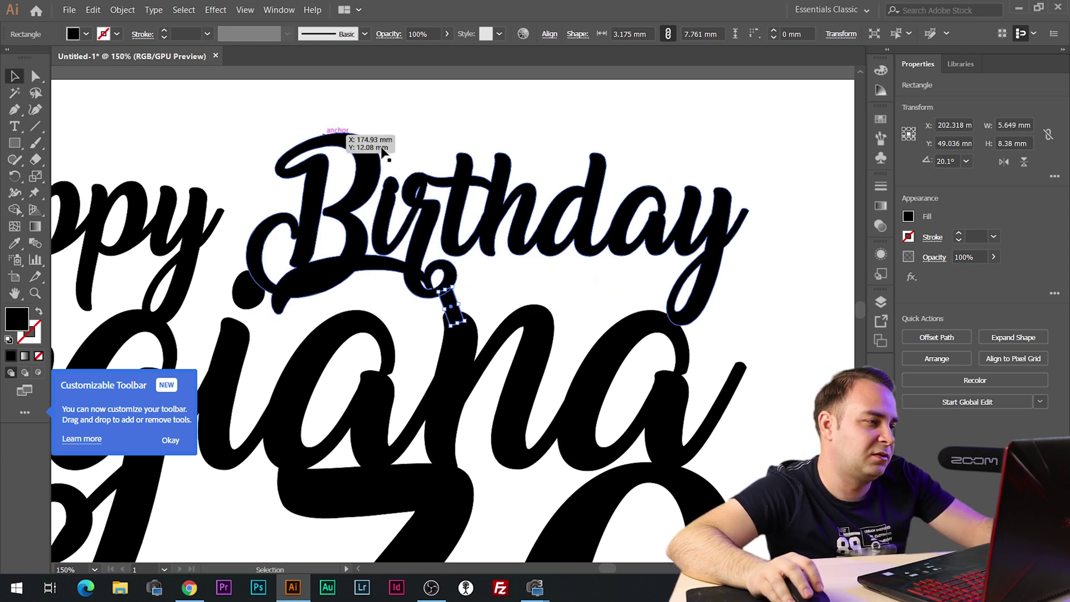
pyautogui.click(14, 143)
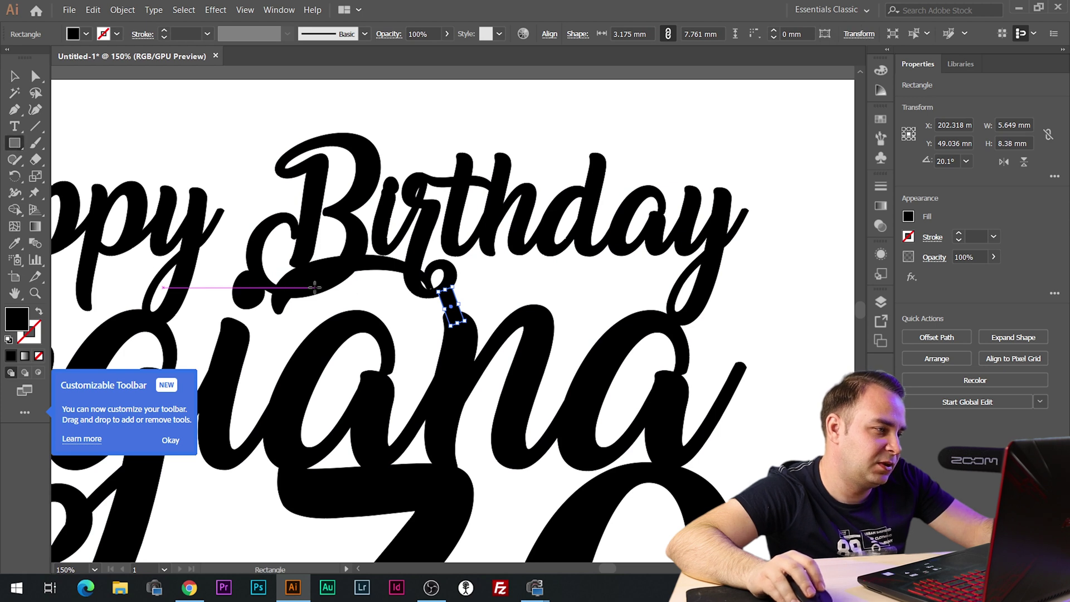
pyautogui.moveTo(315, 289)
pyautogui.mouseDown()
pyautogui.moveTo(330, 331)
pyautogui.moveTo(315, 290)
pyautogui.mouseUp()
pyautogui.moveTo(237, 298); pyautogui.dragTo(249, 337)
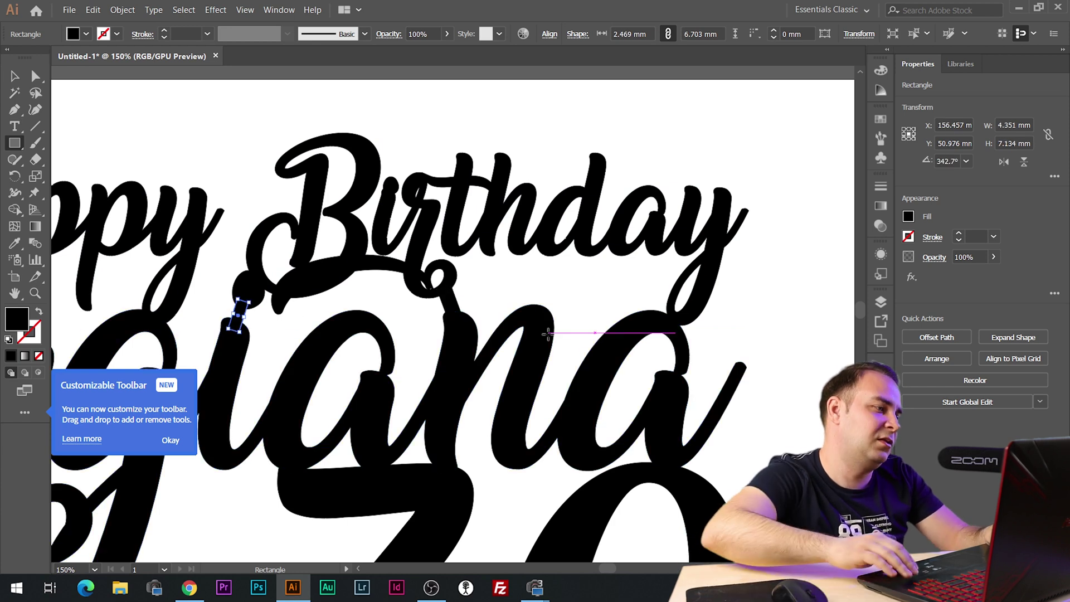
# - Ungroup Happy Birthday, then nudge the word Birthday slightly down
pyautogui.press('v')
pyautogui.click(471, 292)
pyautogui.hotkey('ctrl', '-')
pyautogui.hotkey('ctrl', '-')
pyautogui.click(633, 310)
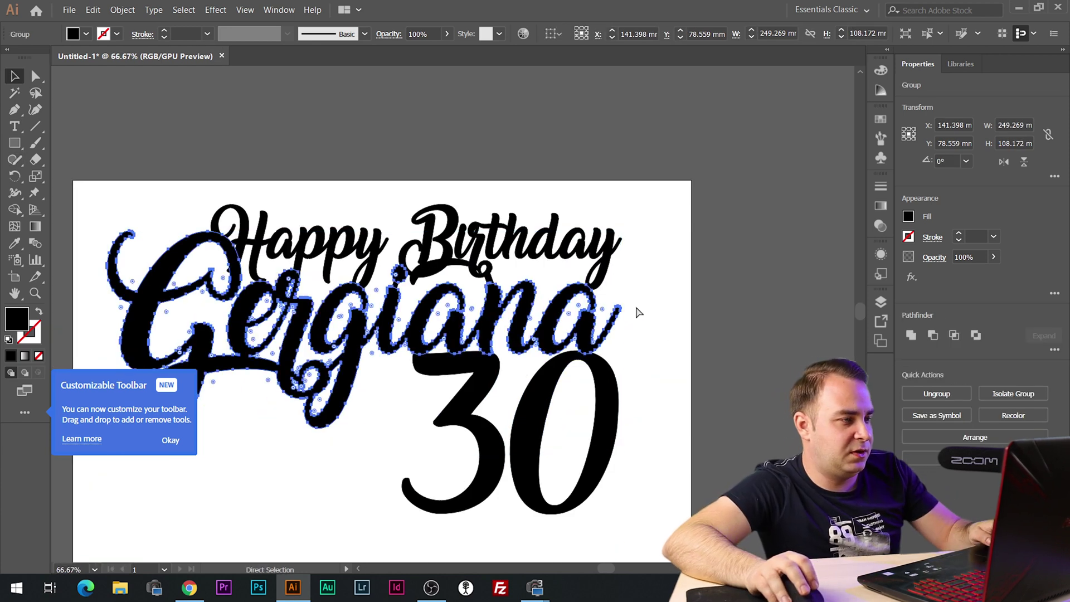
pyautogui.click(613, 256)
pyautogui.click(1013, 394)
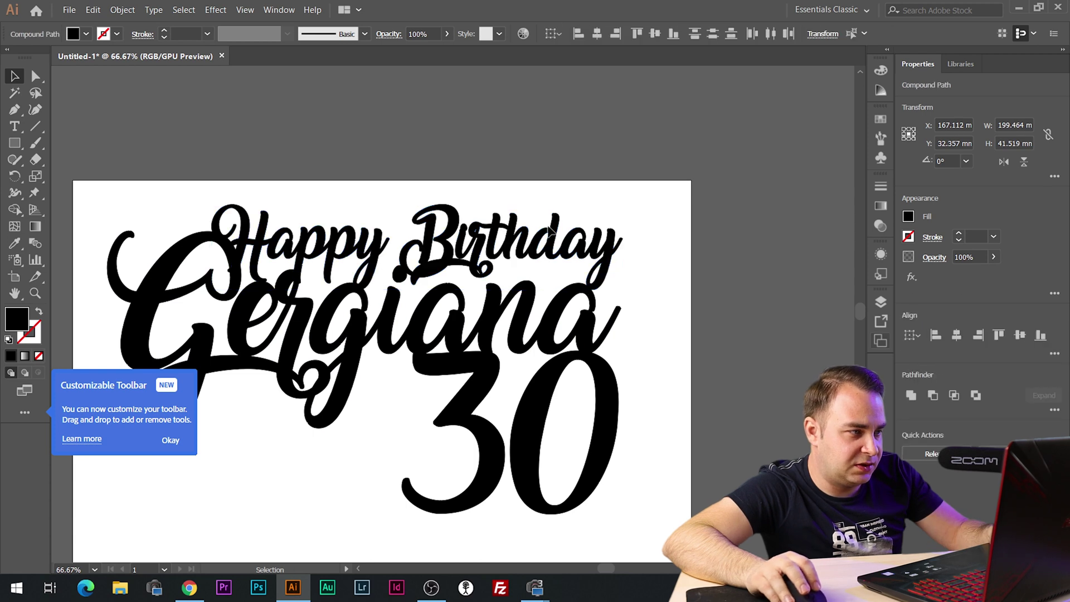
pyautogui.click(753, 250)
pyautogui.click(535, 245)
pyautogui.press('Down')
pyautogui.press('Down')
pyautogui.press('Down')
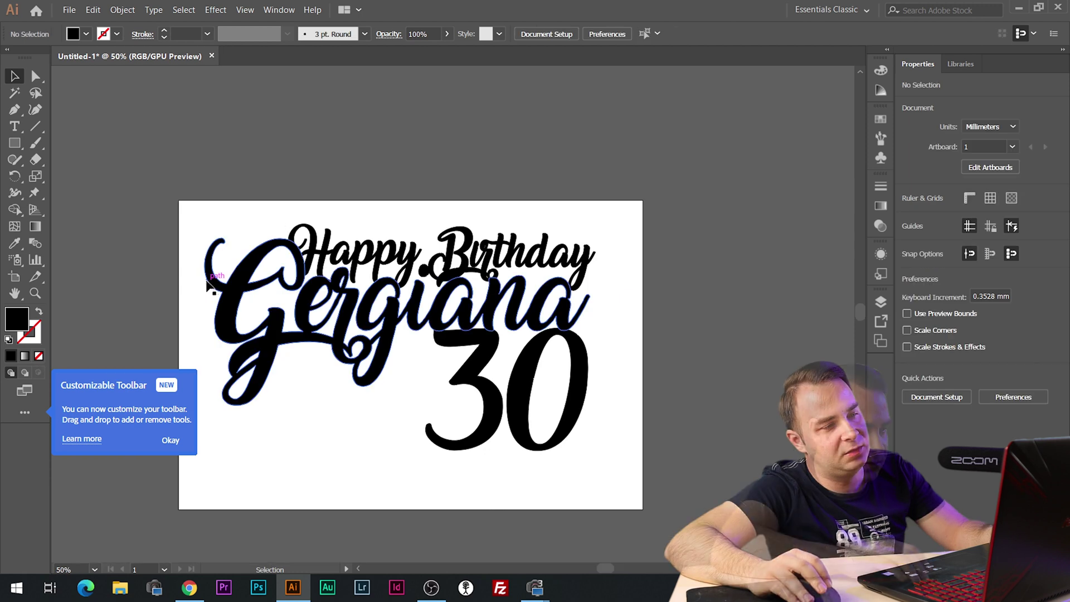
pyautogui.hotkey('ctrl', '-')
pyautogui.click(773, 246)
pyautogui.scroll(3, 432, 267)
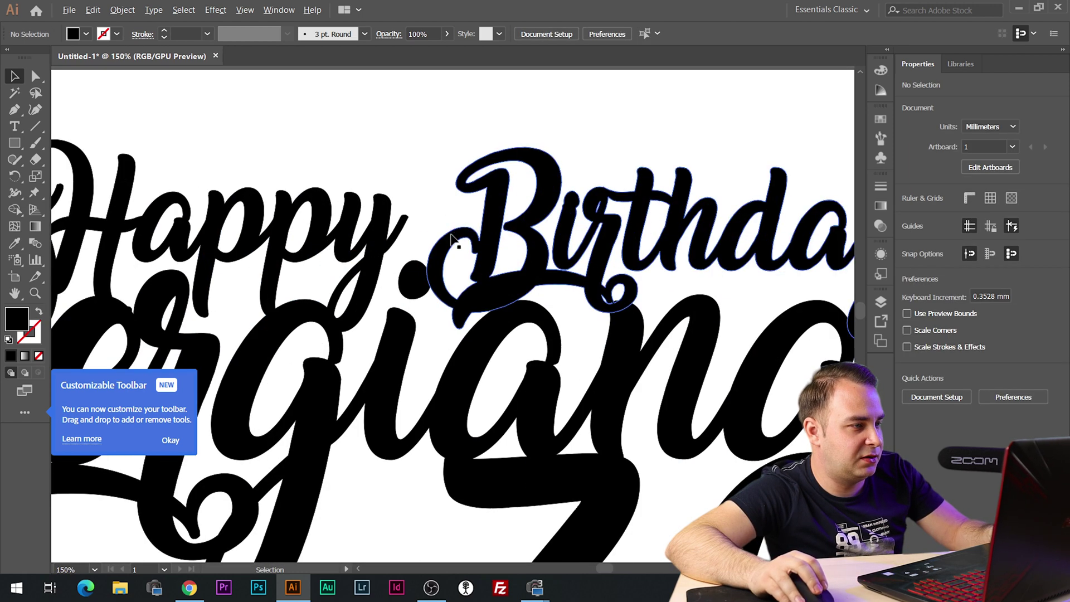
pyautogui.scroll(-2, 459, 237)
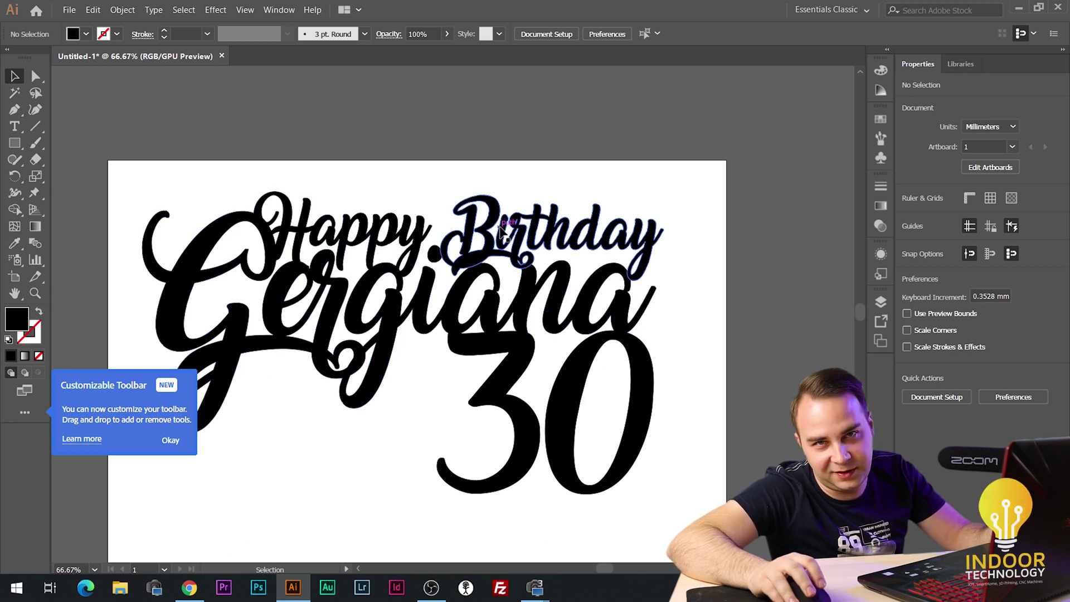
pyautogui.scroll(-2, 249, 214)
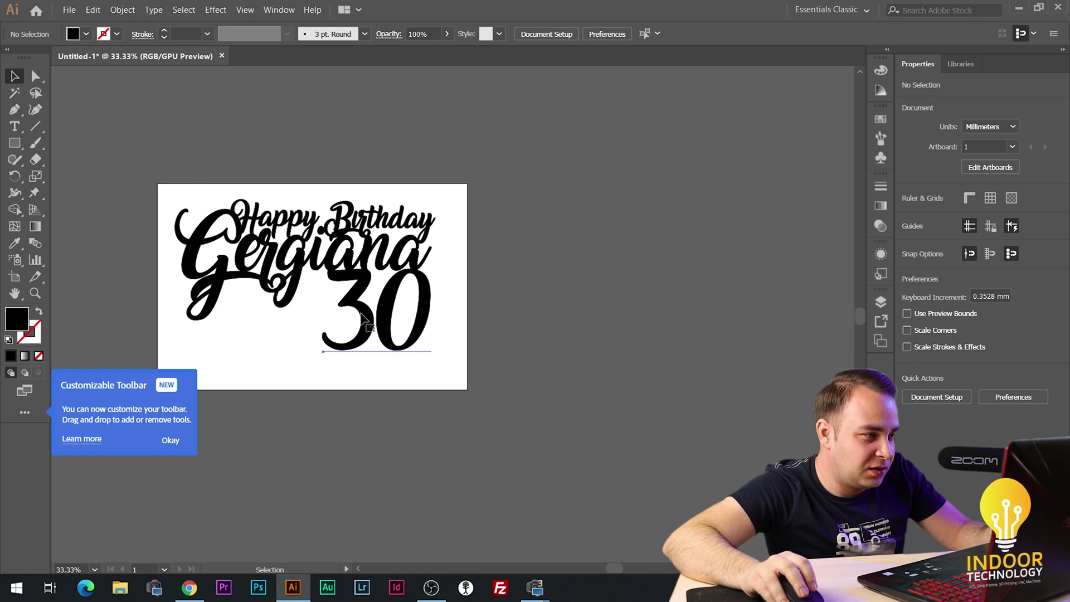
# - Convert the 30 to outlines and give it a 9 pt stroke
pyautogui.click(385, 317)
pyautogui.scroll(3, 313, 290)
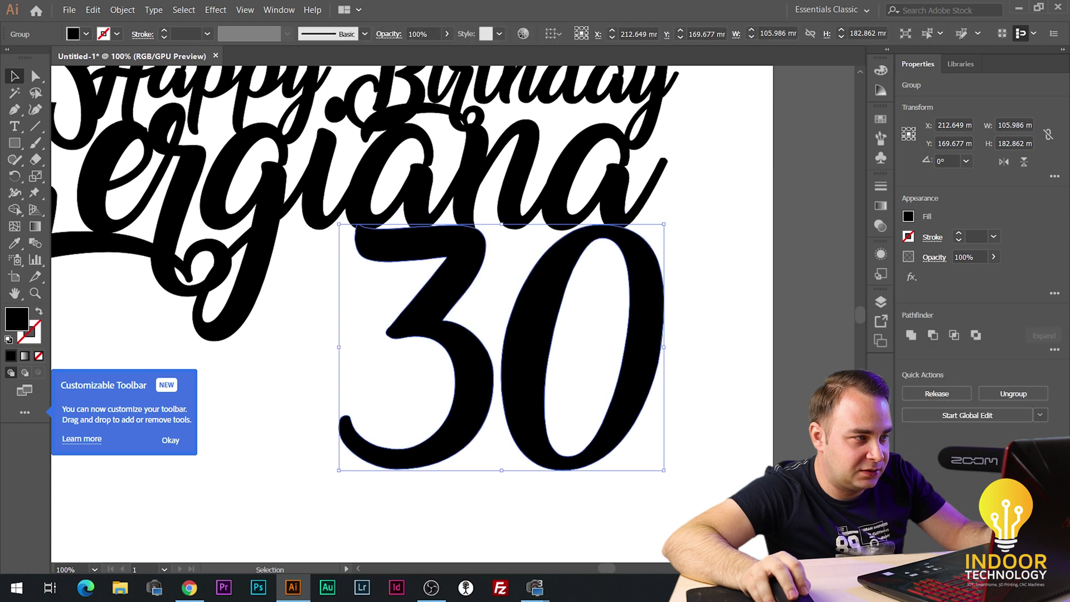
pyautogui.hotkey('ctrl', 'shift', 'o')
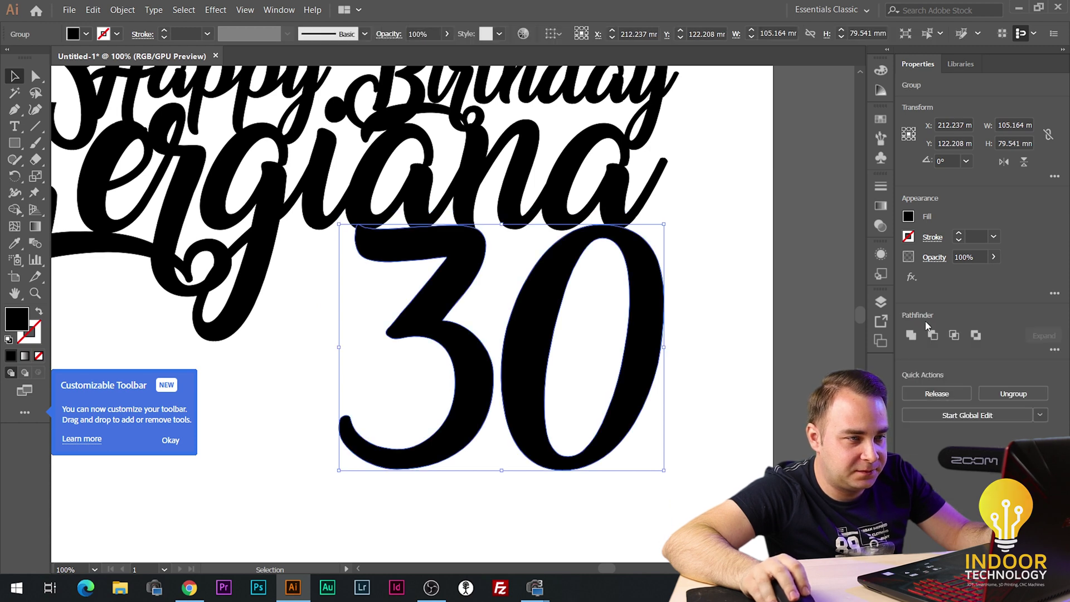
pyautogui.click(958, 233)
pyautogui.click(959, 234)
pyautogui.click(958, 234)
pyautogui.click(959, 233)
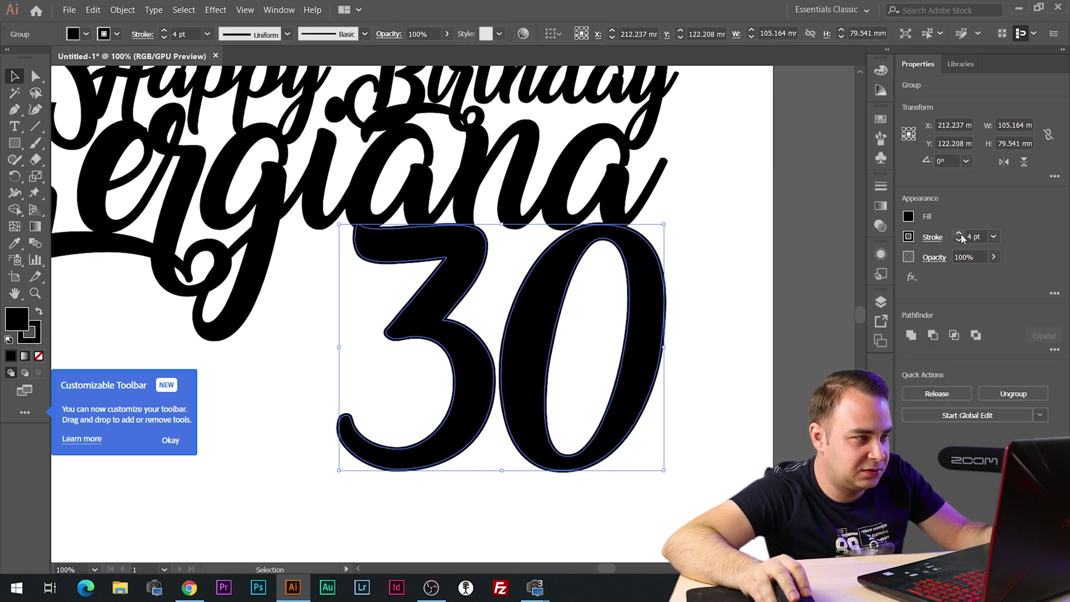
pyautogui.click(959, 234)
pyautogui.click(959, 234)
pyautogui.click(959, 234)
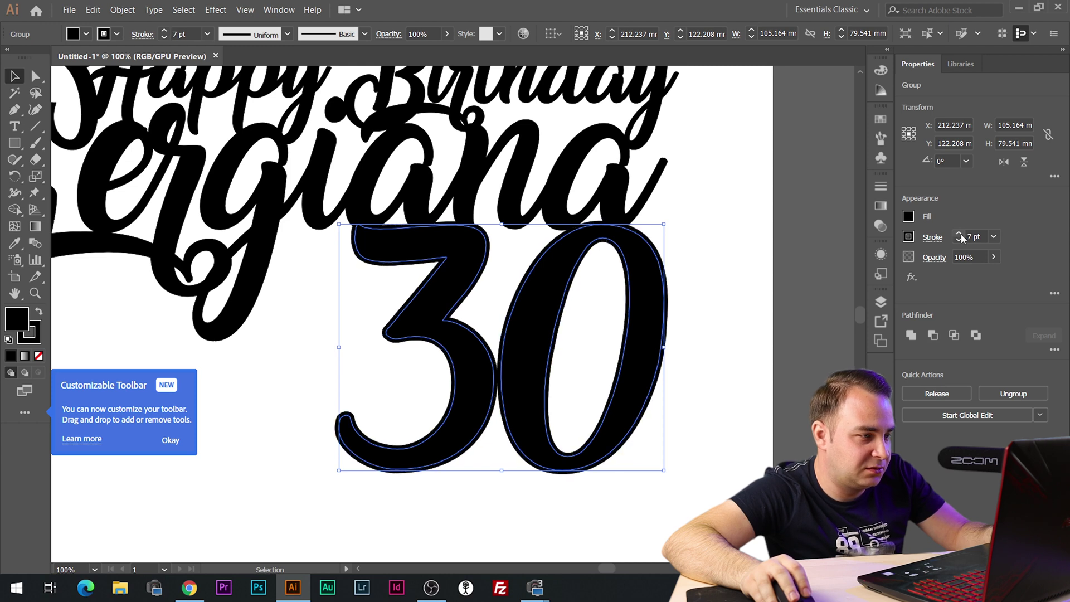
pyautogui.click(959, 234)
pyautogui.click(959, 234)
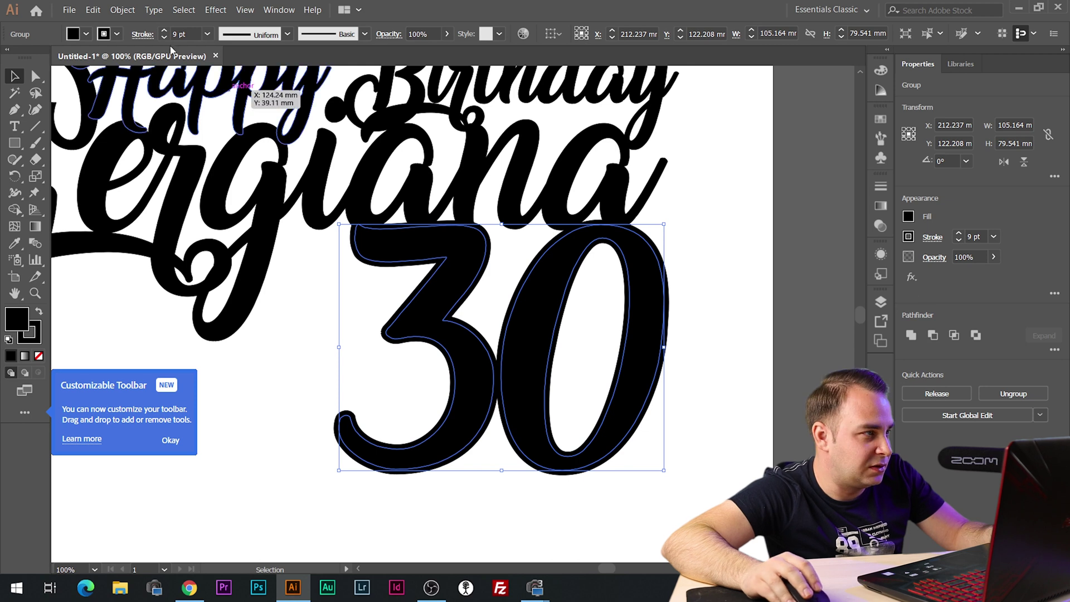
# - Expand the 30's stroke and unite it into one solid shape
pyautogui.click(122, 10)
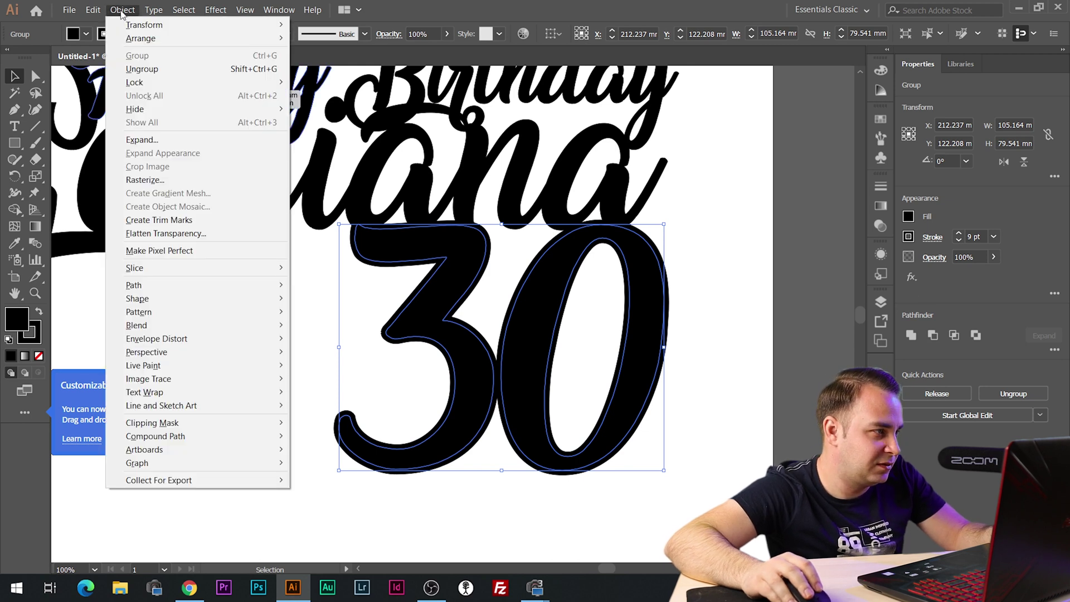
pyautogui.click(142, 139)
pyautogui.click(504, 374)
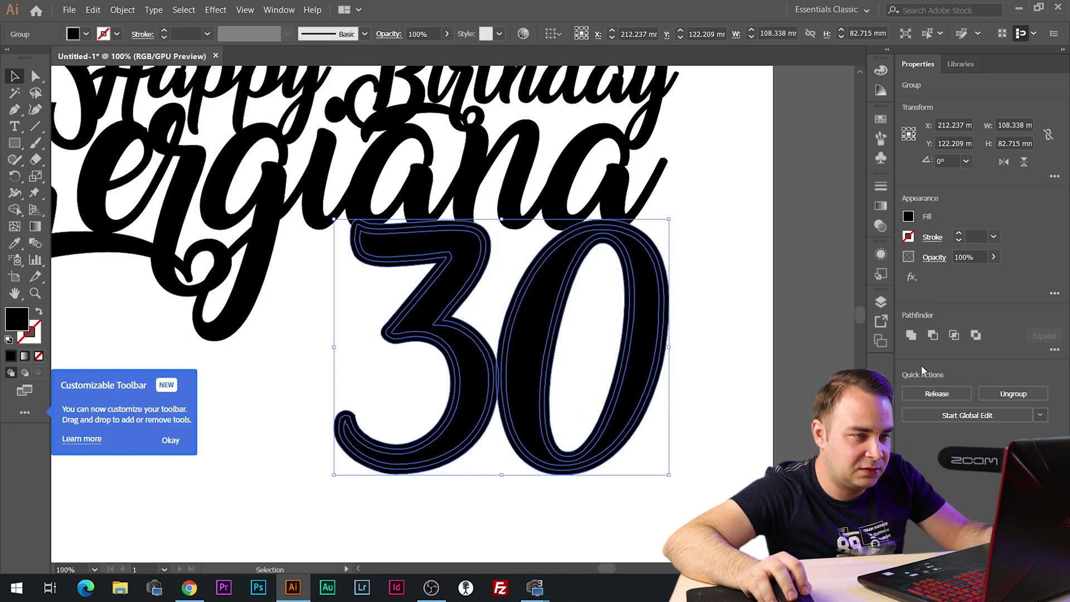
pyautogui.click(910, 335)
pyautogui.click(758, 290)
pyautogui.scroll(-2, 756, 289)
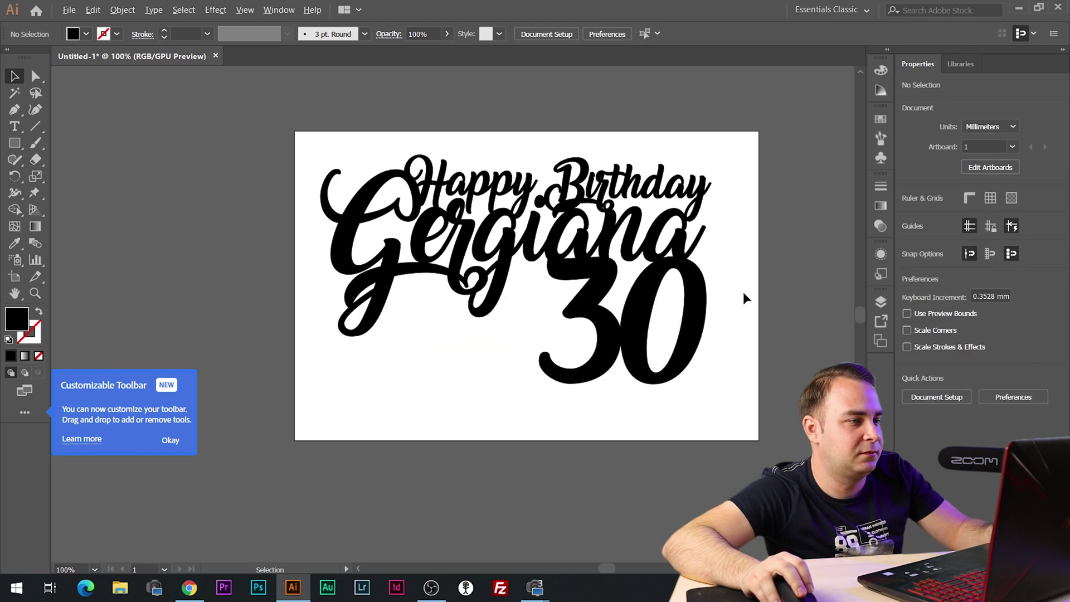
# - Right-align all the lettering and unite it into one 249.269 × 148.366 mm compound path
pyautogui.click(681, 196)
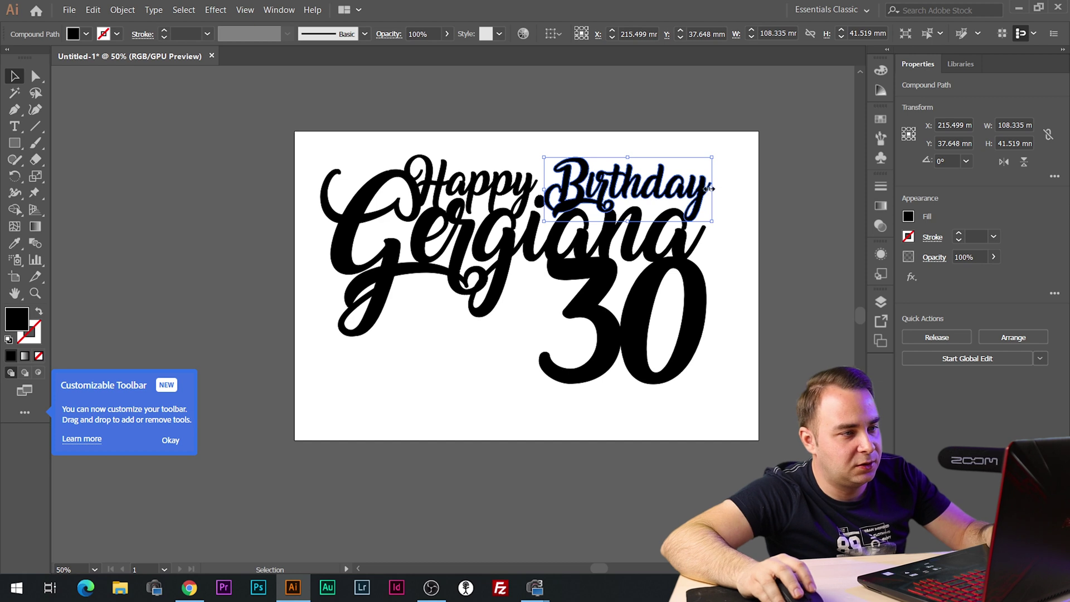
pyautogui.moveTo(767, 140); pyautogui.dragTo(660, 391)
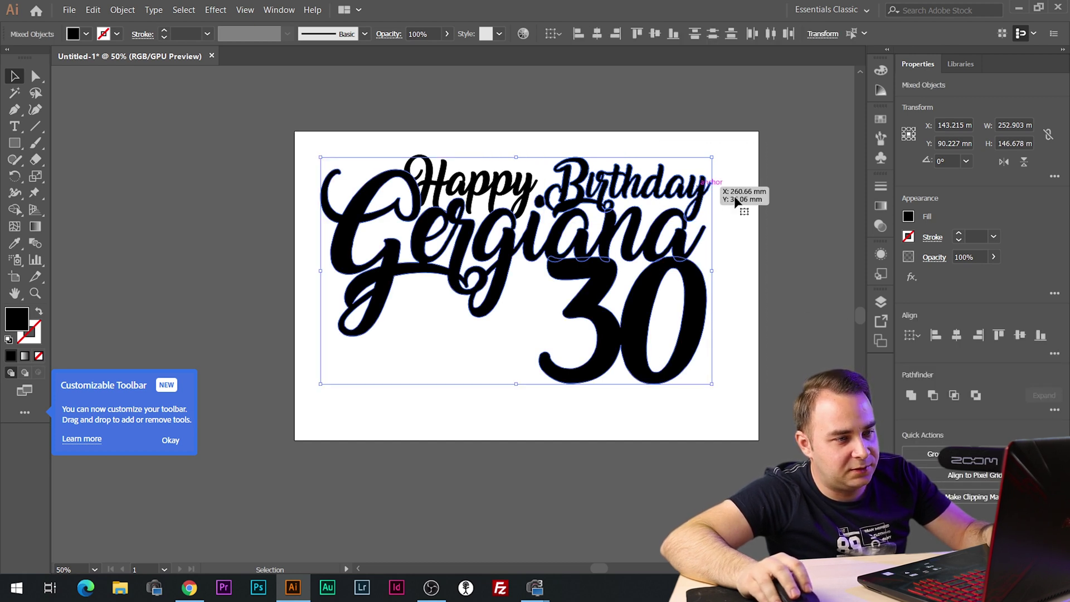
pyautogui.click(982, 336)
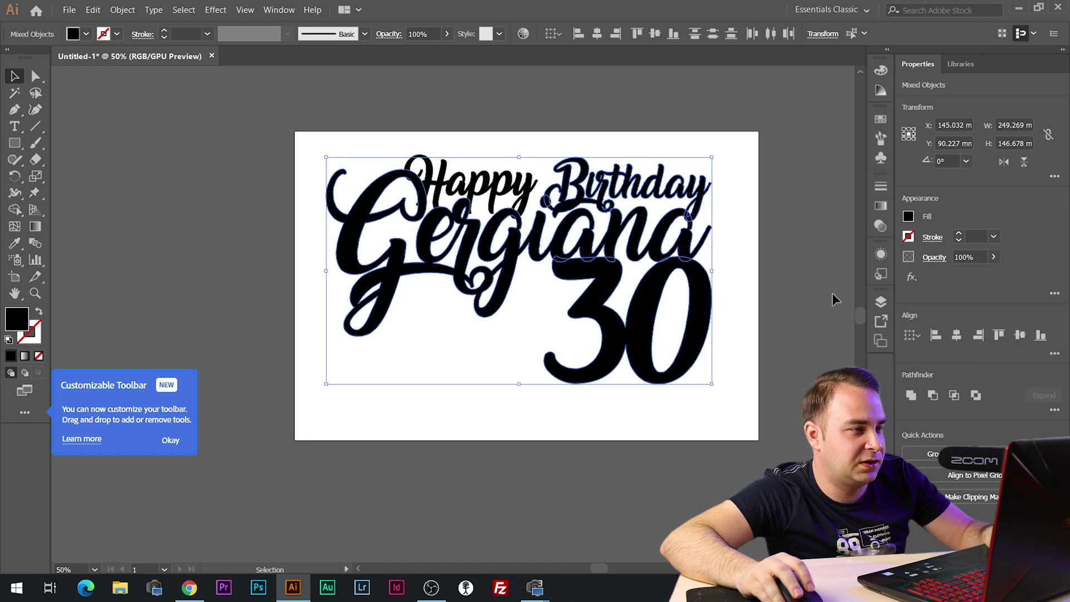
pyautogui.click(764, 243)
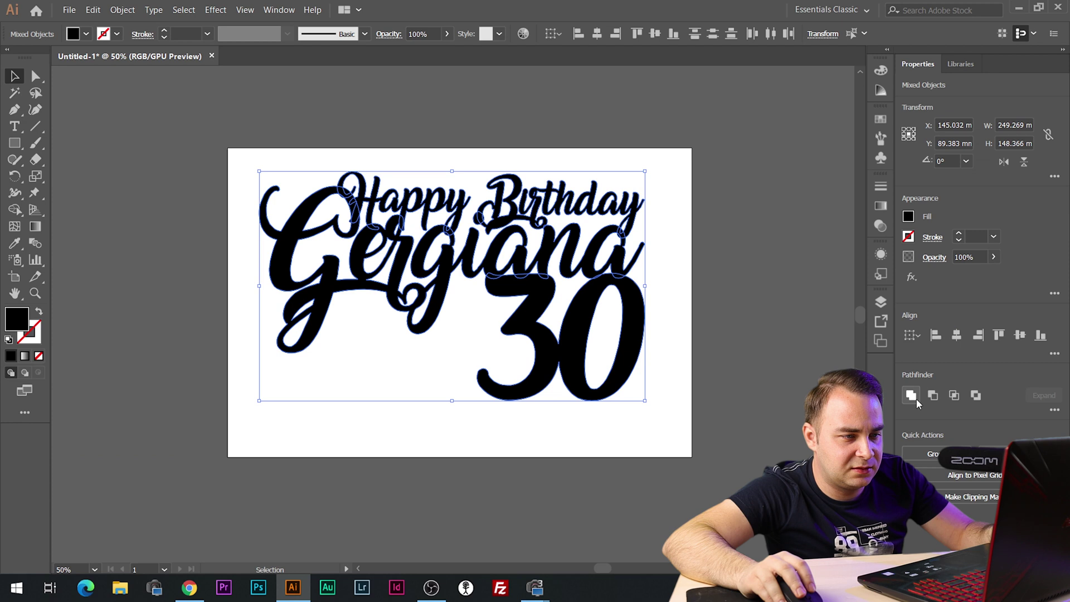
pyautogui.click(911, 395)
pyautogui.click(909, 216)
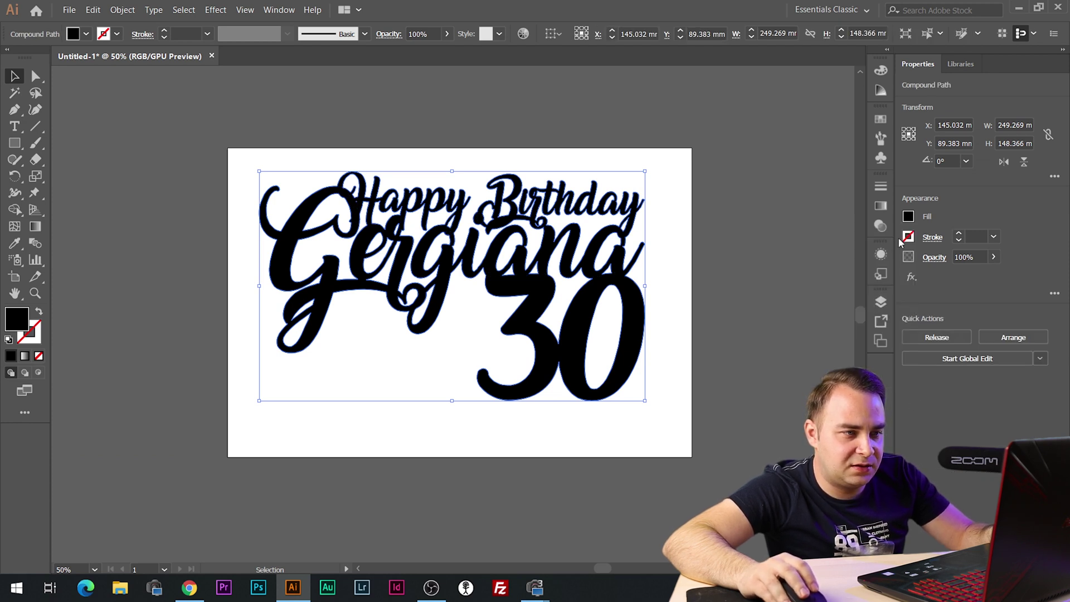
# - Set the lettering's stroke colour to pure red, RGB 255,0,0
pyautogui.click(908, 237)
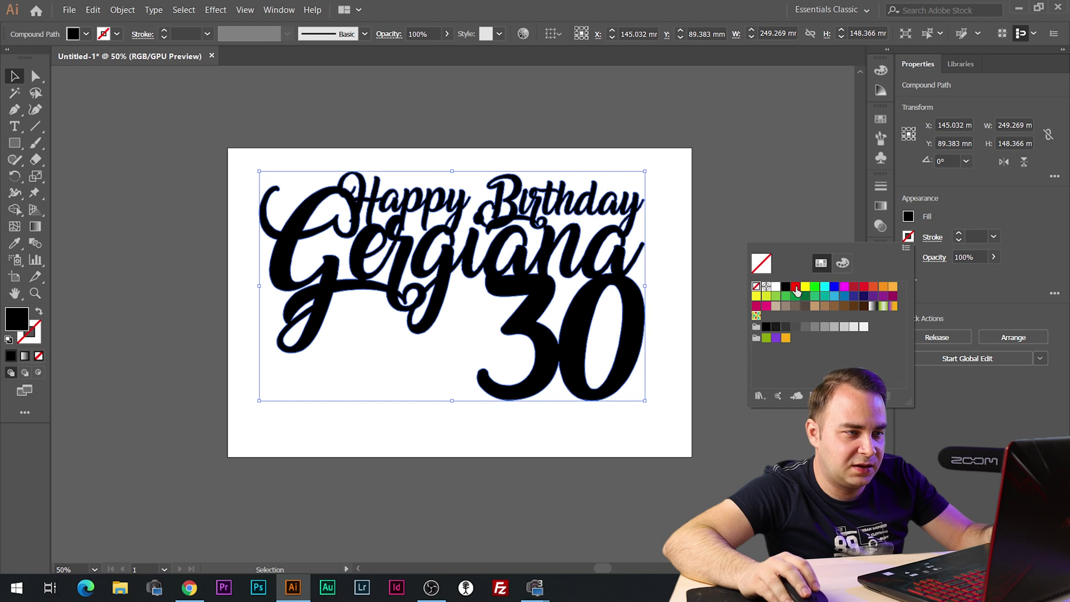
pyautogui.click(842, 263)
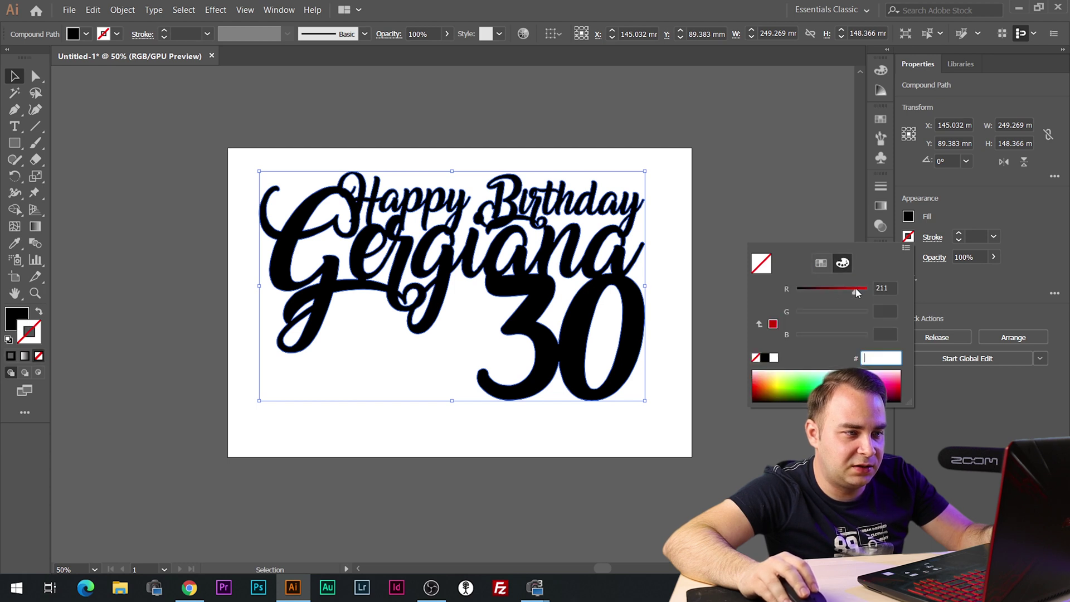
pyautogui.click(889, 287)
pyautogui.write('255')
pyautogui.press('Return')
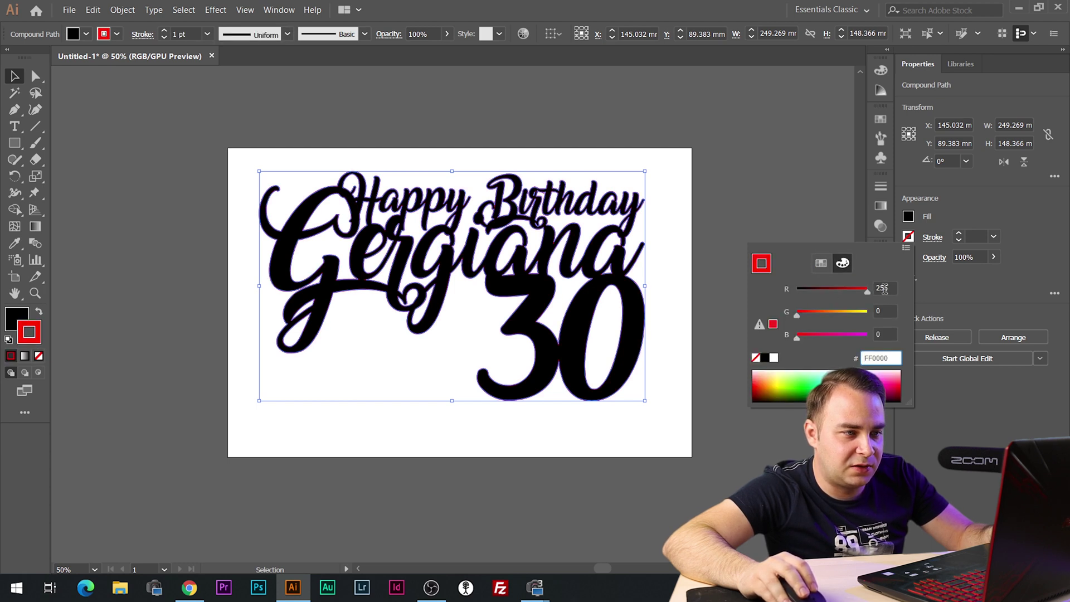
pyautogui.click(102, 9)
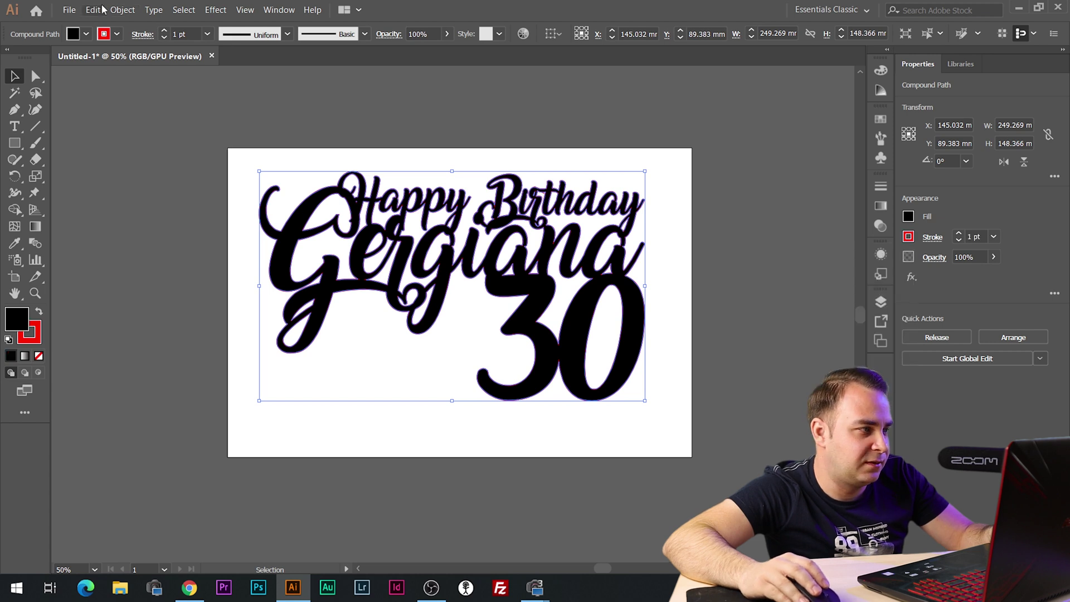
# - Switch the Document Color Mode to RGB and reselect the lettering
pyautogui.click(113, 11)
pyautogui.moveTo(68, 10)
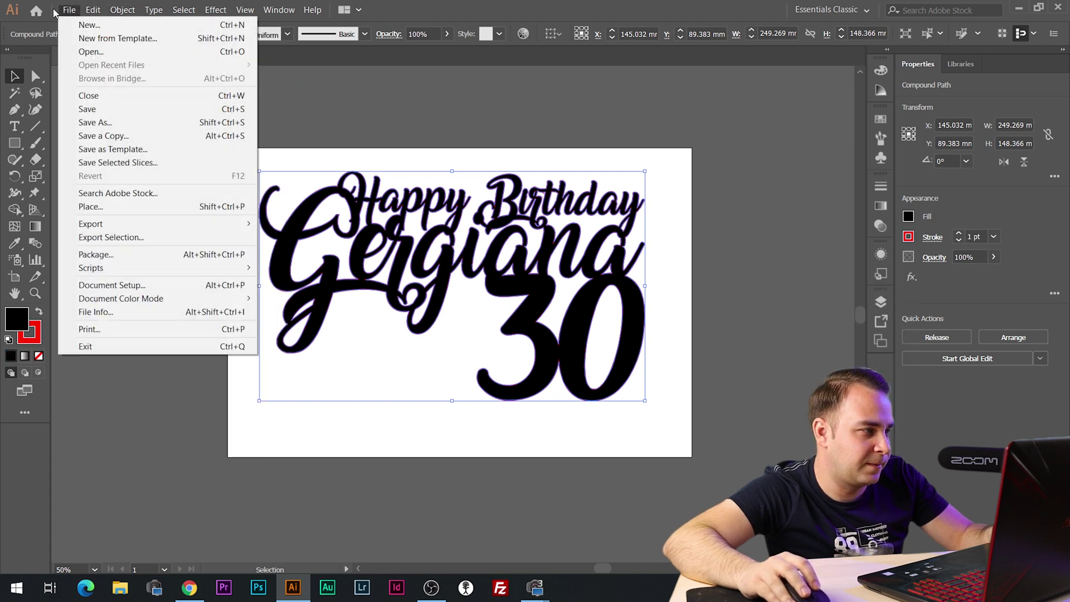
pyautogui.moveTo(152, 299)
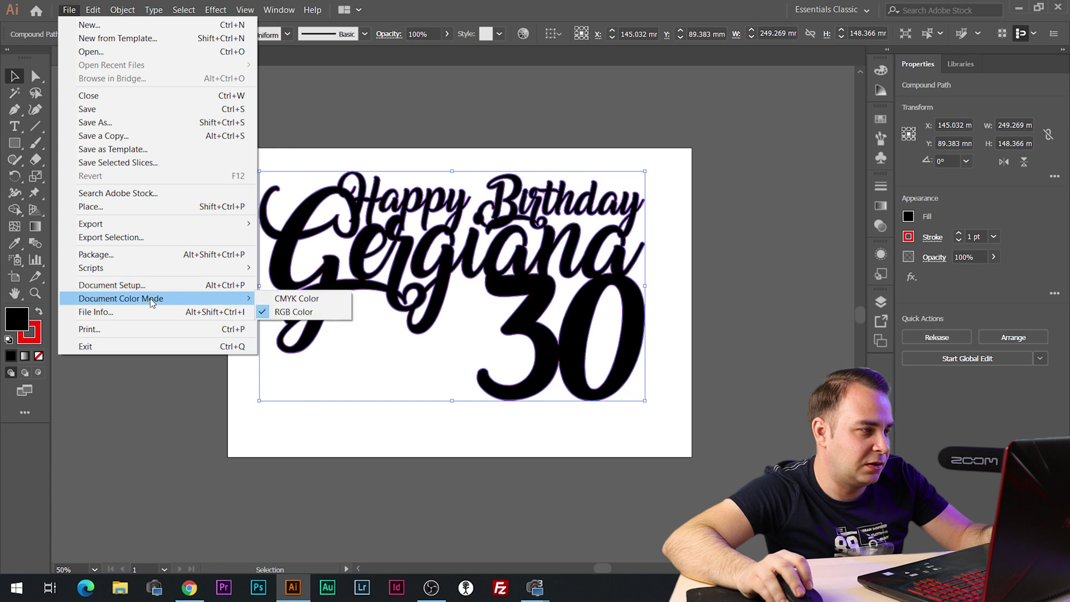
pyautogui.click(302, 318)
pyautogui.scroll(6, 296, 195)
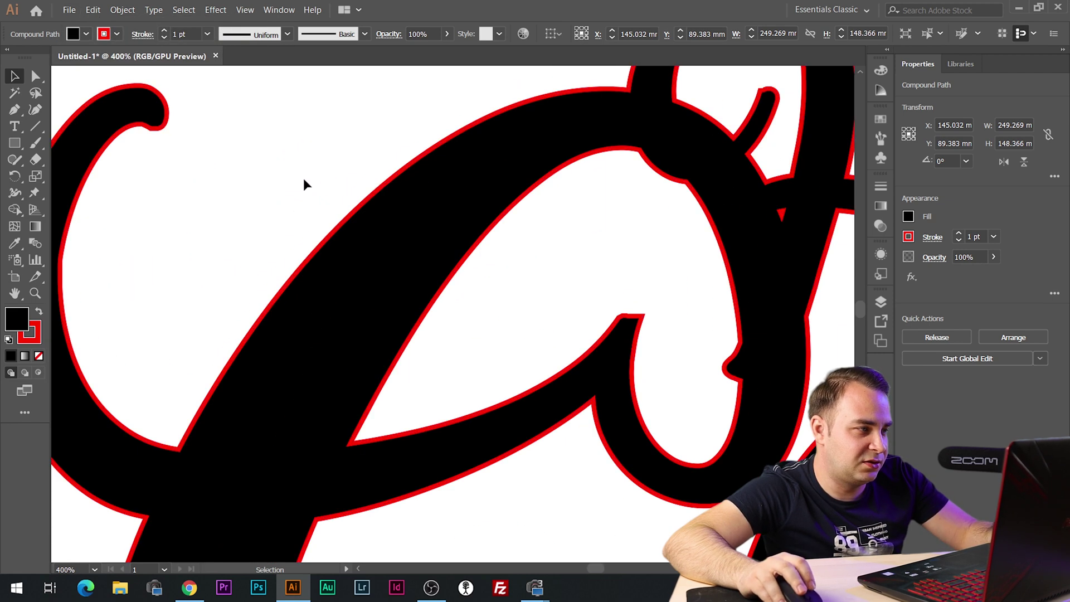
pyautogui.click(304, 180)
pyautogui.scroll(-4, 424, 188)
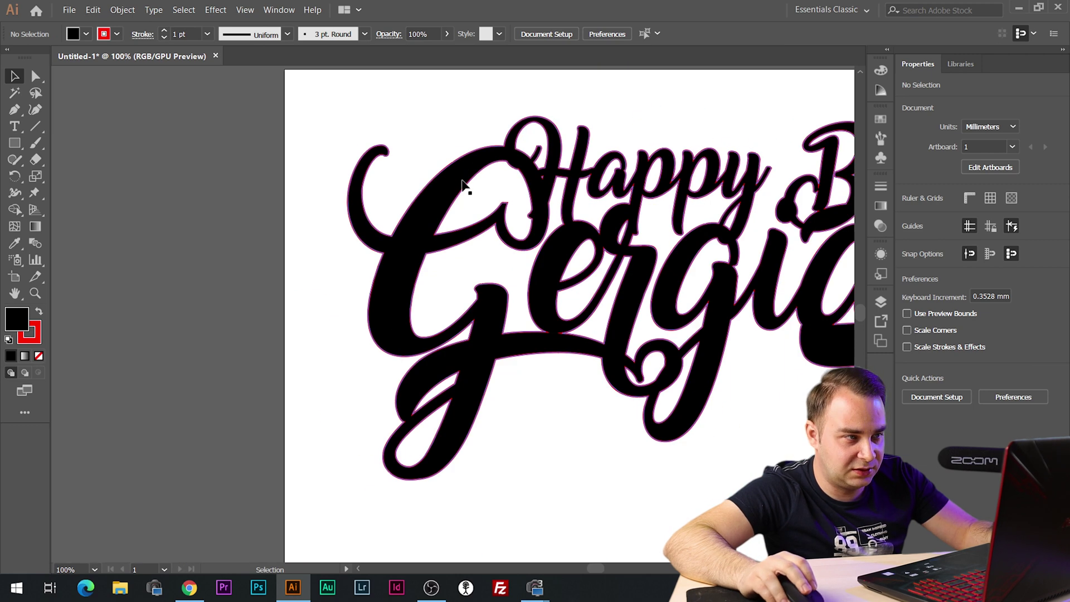
pyautogui.scroll(-3, 463, 184)
pyautogui.click(517, 229)
pyautogui.scroll(2, 517, 230)
# - Set the lettering's fill to None, leaving only the red outline
pyautogui.click(908, 239)
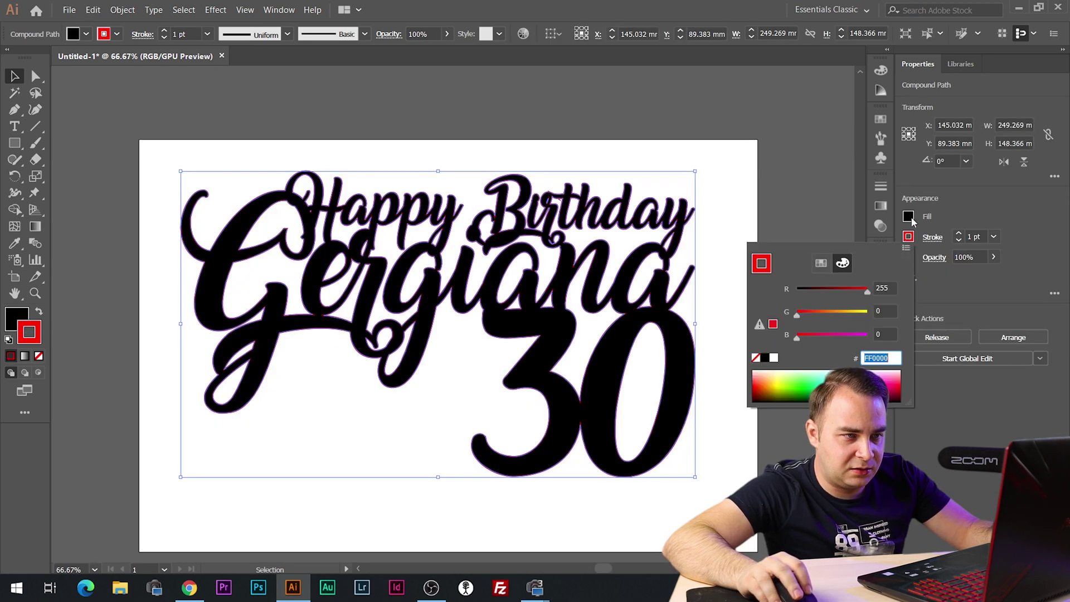
pyautogui.click(908, 239)
pyautogui.click(908, 216)
pyautogui.click(757, 266)
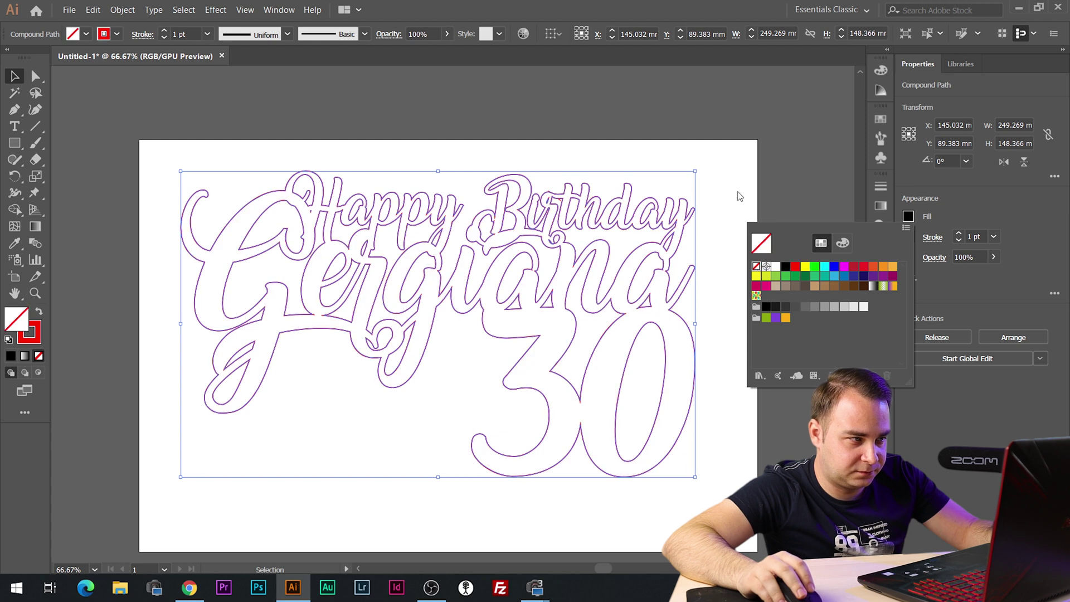
# - Nudge the outlined lettering up and to the left with Shift+arrow keys
pyautogui.click(771, 159)
pyautogui.scroll(-1, 760, 179)
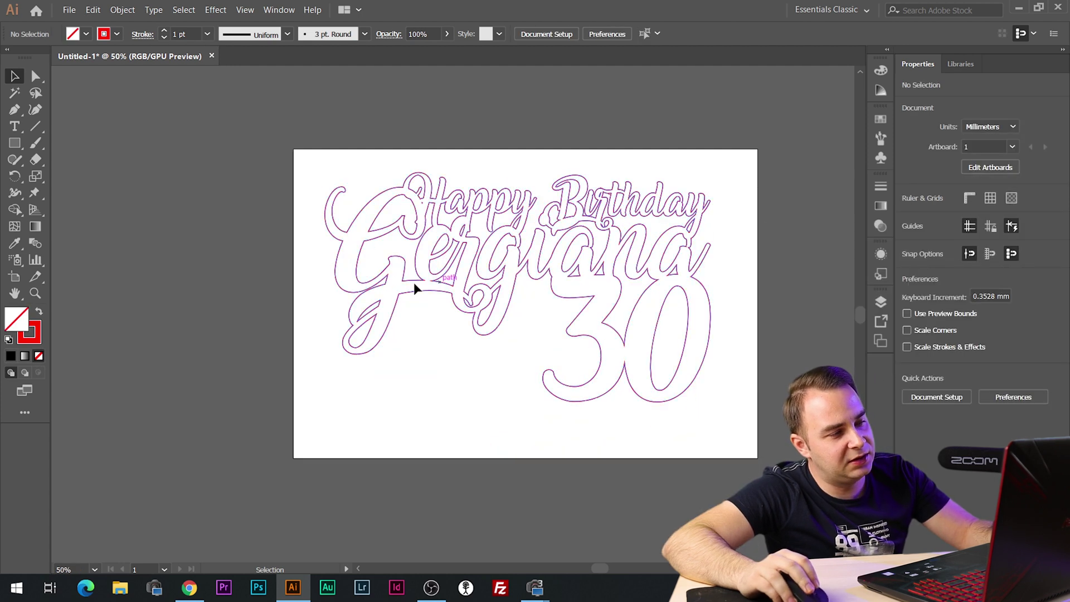
pyautogui.click(518, 255)
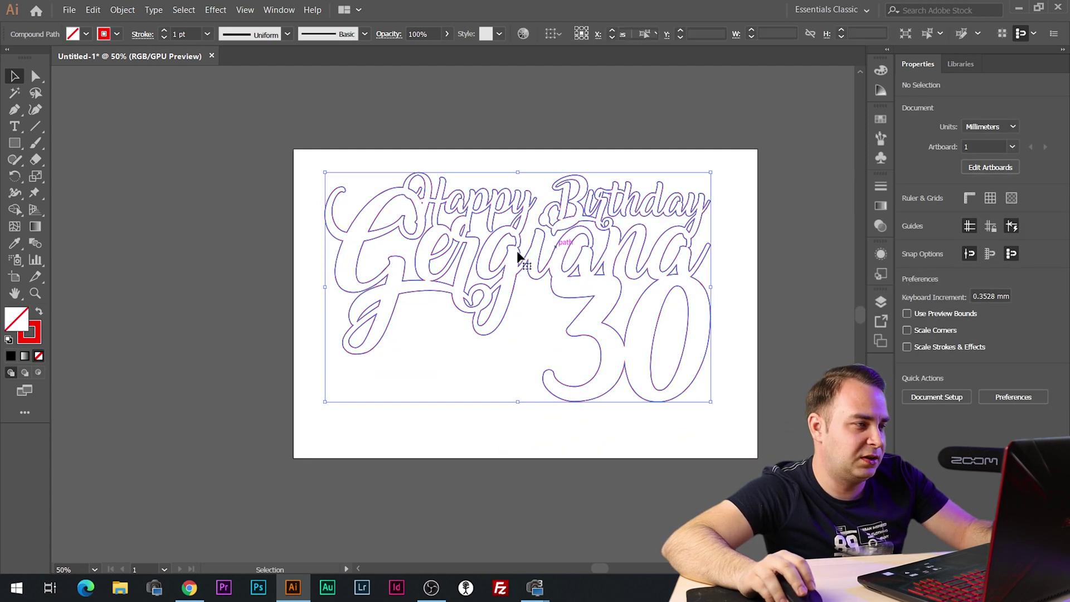
pyautogui.hotkey('shift', 'Left')
pyautogui.hotkey('shift', 'Left')
pyautogui.hotkey('shift', 'Up')
pyautogui.hotkey('shift', 'Up')
pyautogui.hotkey('shift', 'Up')
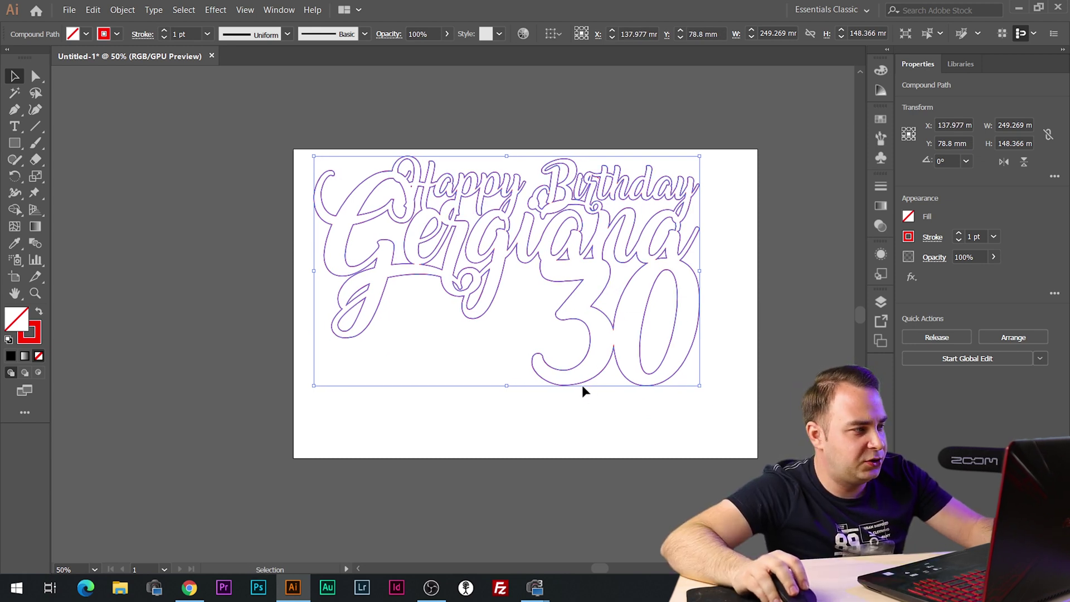
# - Draw a tall narrow rectangle stick below the 30
pyautogui.click(585, 433)
pyautogui.click(19, 143)
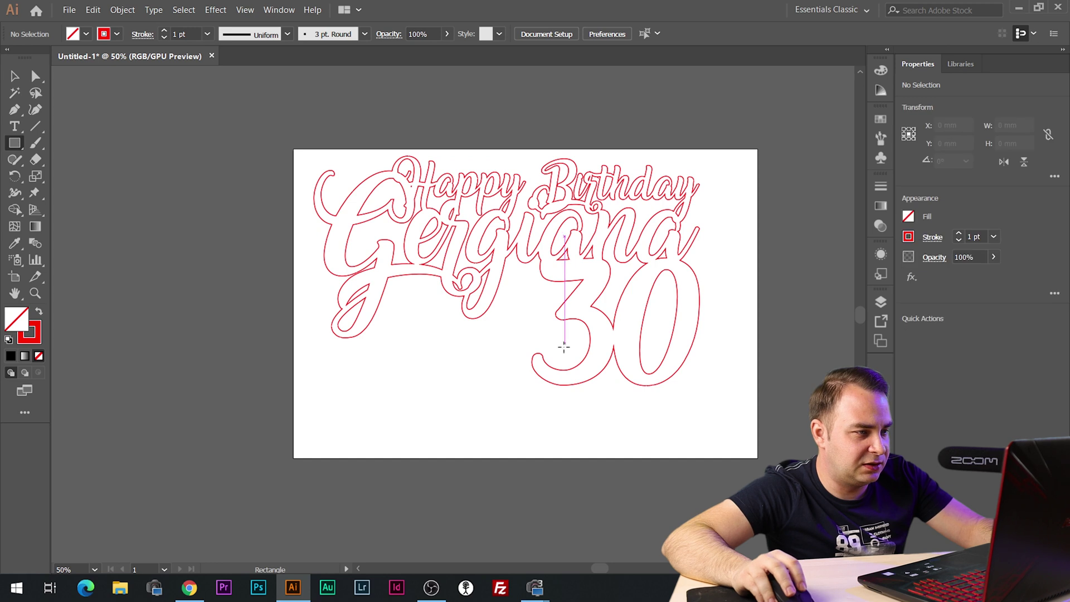
pyautogui.moveTo(564, 378); pyautogui.dragTo(576, 452)
pyautogui.press('v')
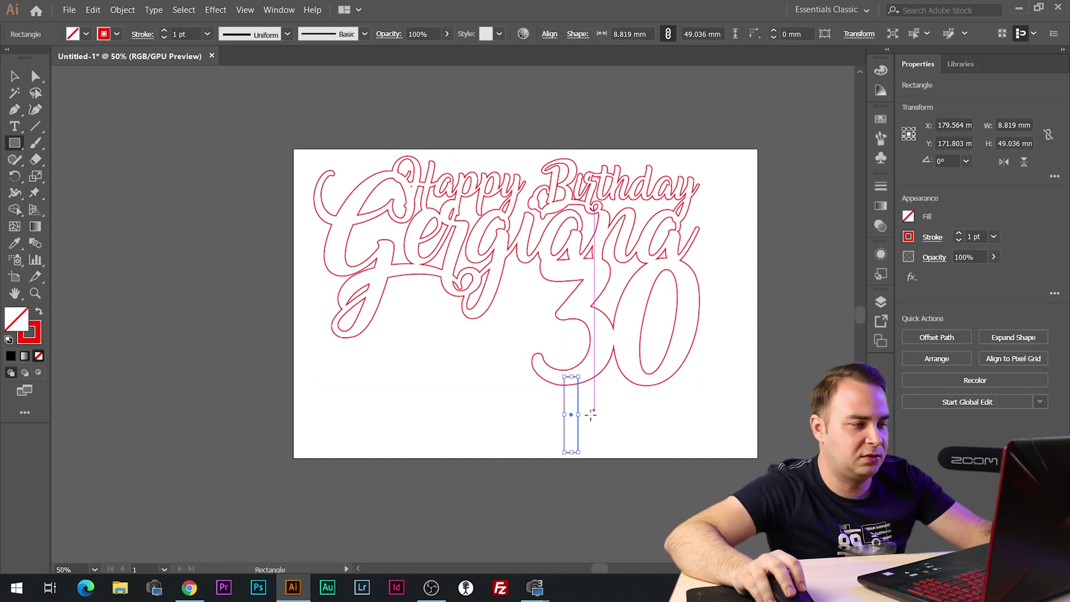
pyautogui.click(585, 406)
# - Alt-drag a copy of the stick to the left and place it under Gergiana
pyautogui.hscroll(2, 557, 418)
pyautogui.scroll(2, 525, 454)
pyautogui.click(496, 359)
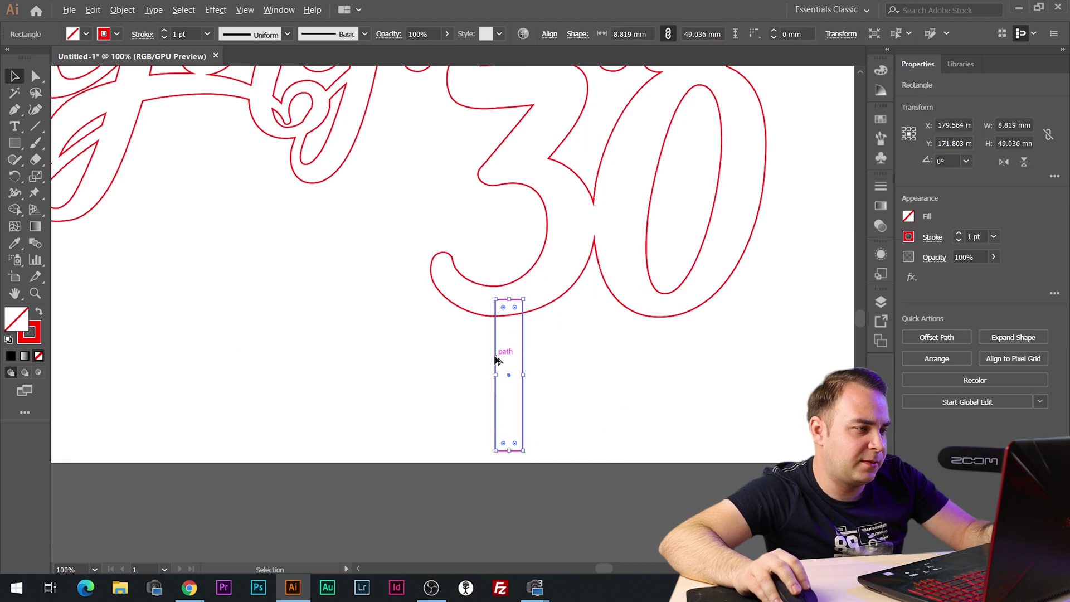
pyautogui.moveTo(496, 359); pyautogui.dragTo(229, 316)
pyautogui.hscroll(-2, 497, 357)
pyautogui.scroll(1, 497, 358)
pyautogui.click(556, 376)
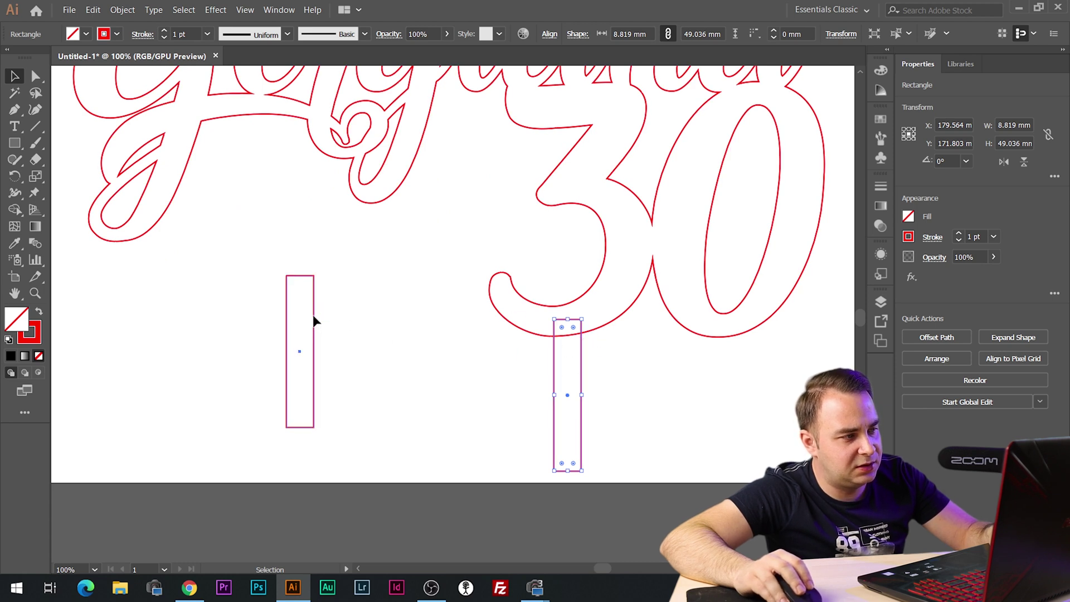
pyautogui.moveTo(313, 321); pyautogui.dragTo(298, 236)
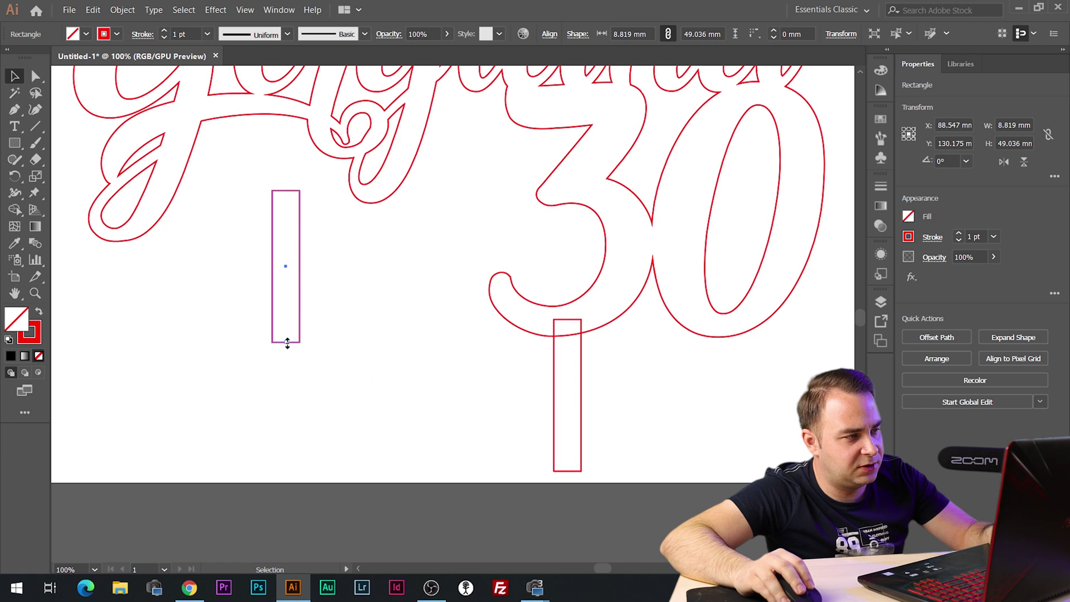
# - Lengthen the left stick downward and shift it slightly left and up
pyautogui.moveTo(287, 342); pyautogui.dragTo(286, 419)
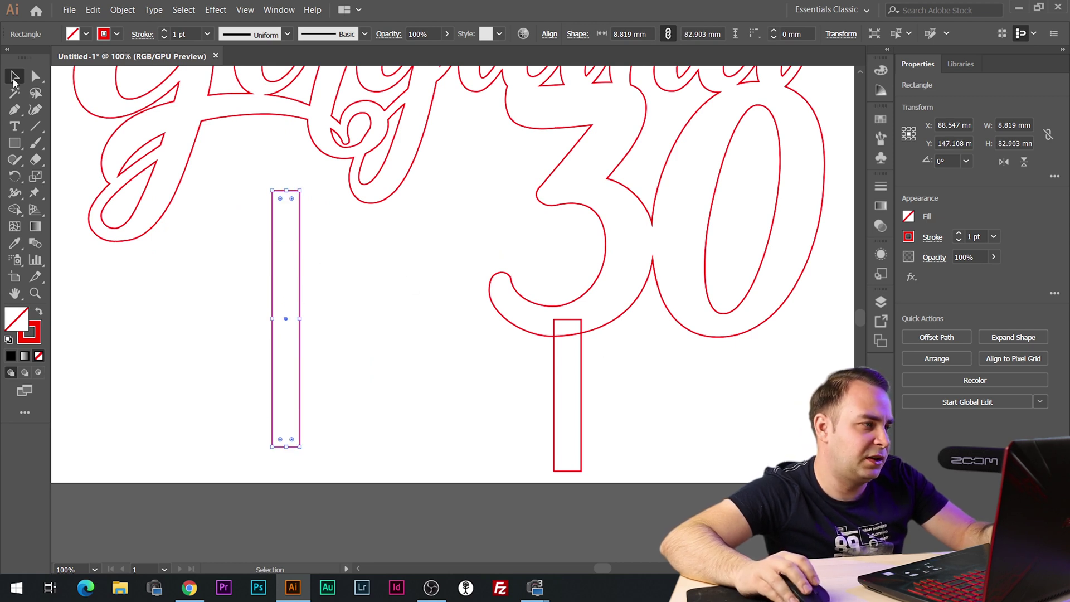
pyautogui.scroll(-3, 285, 243)
pyautogui.scroll(1, 291, 253)
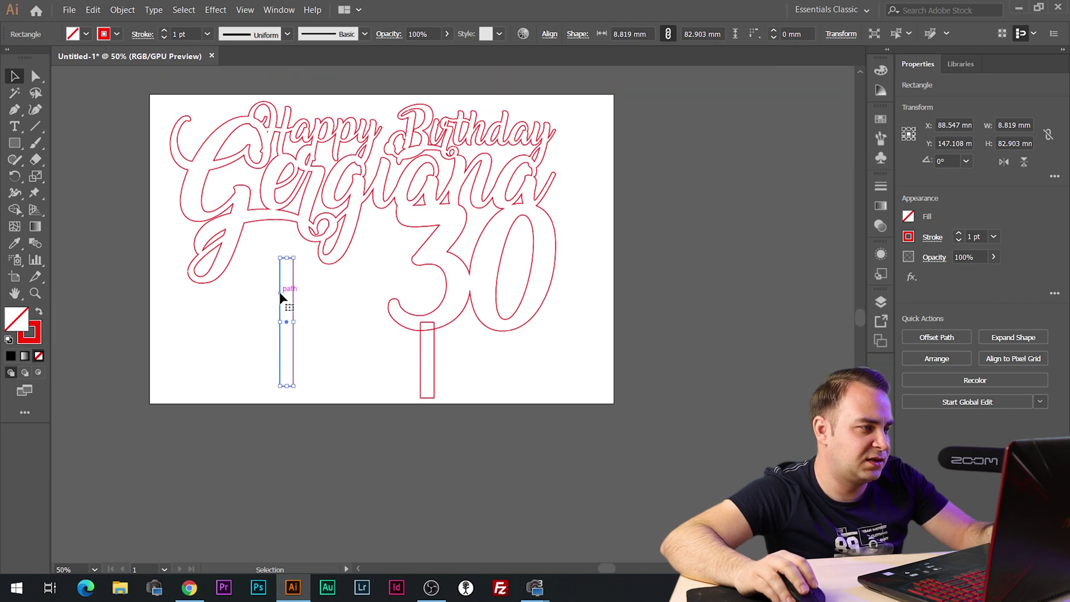
pyautogui.moveTo(281, 299); pyautogui.dragTo(264, 278)
pyautogui.scroll(4, 314, 313)
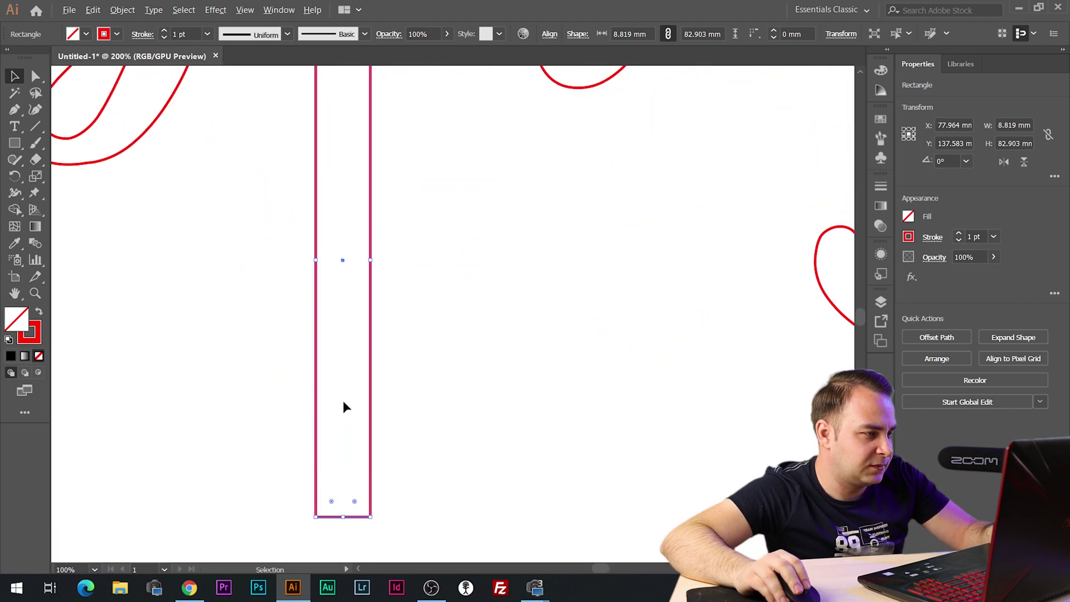
pyautogui.scroll(-2, 342, 404)
pyautogui.hotkey('shift', 'k')
# - Slice the left stick's bottom diagonally from both sides with the Knife to form a point
pyautogui.scroll(3, 365, 470)
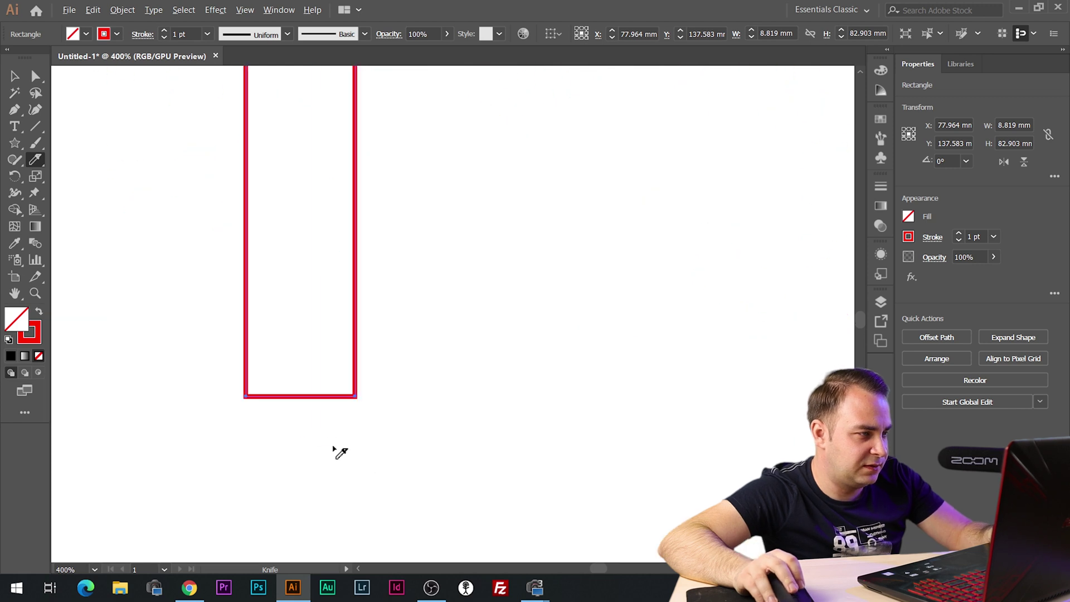
pyautogui.scroll(-2, 246, 309)
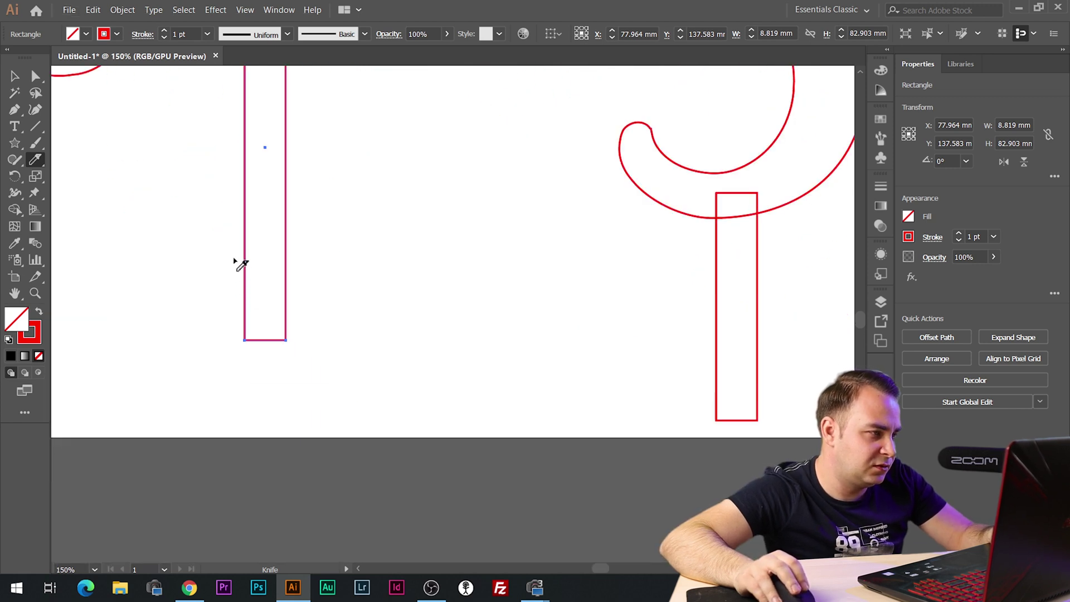
pyautogui.moveTo(234, 252); pyautogui.dragTo(253, 299)
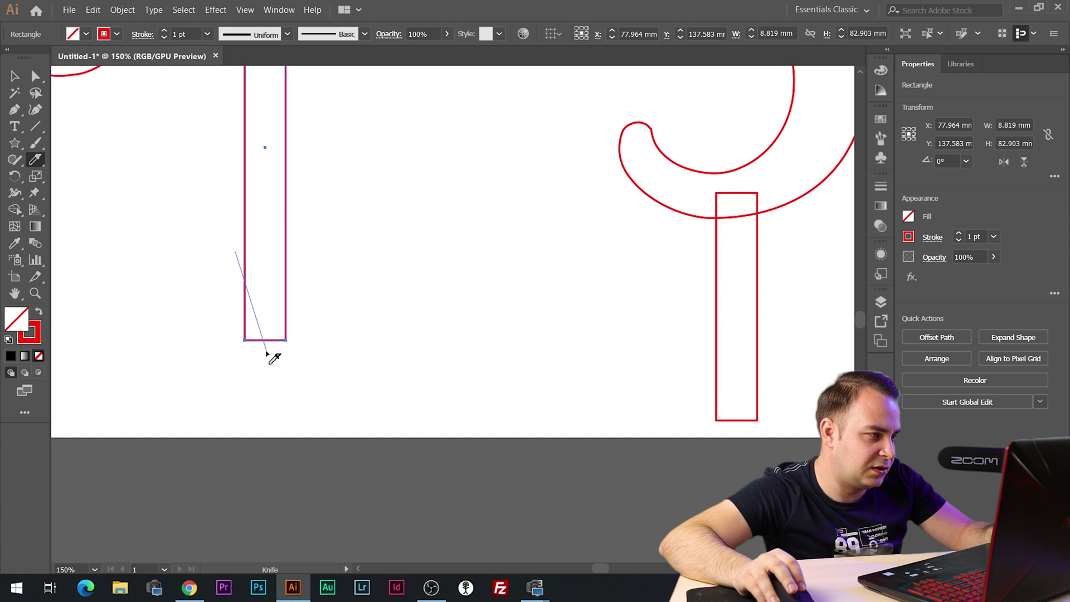
pyautogui.moveTo(267, 353); pyautogui.dragTo(266, 352)
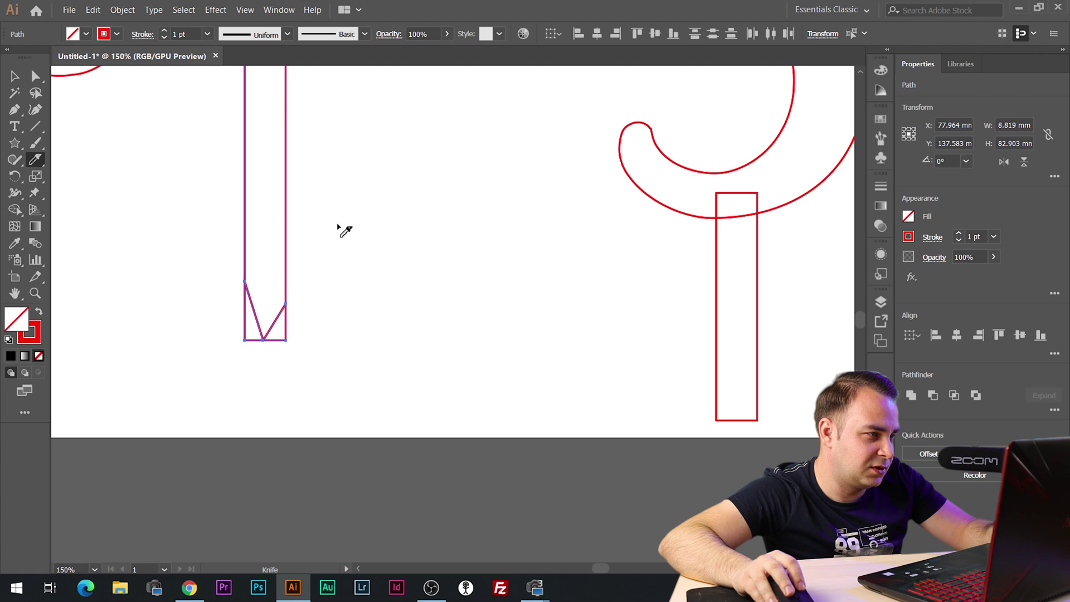
pyautogui.hotkey('ctrl', 'z')
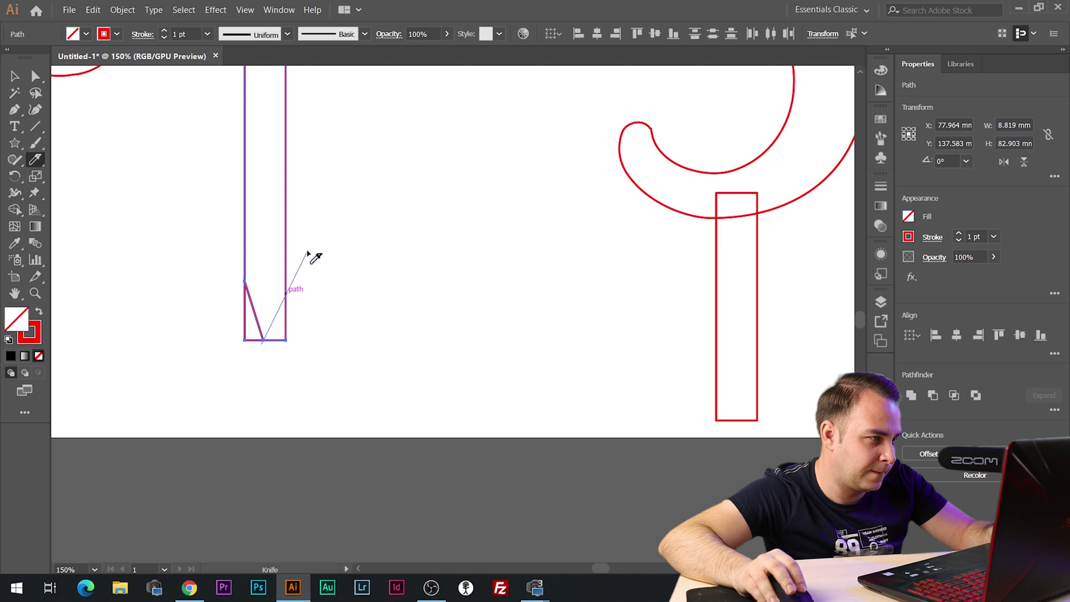
pyautogui.moveTo(303, 253); pyautogui.dragTo(304, 254)
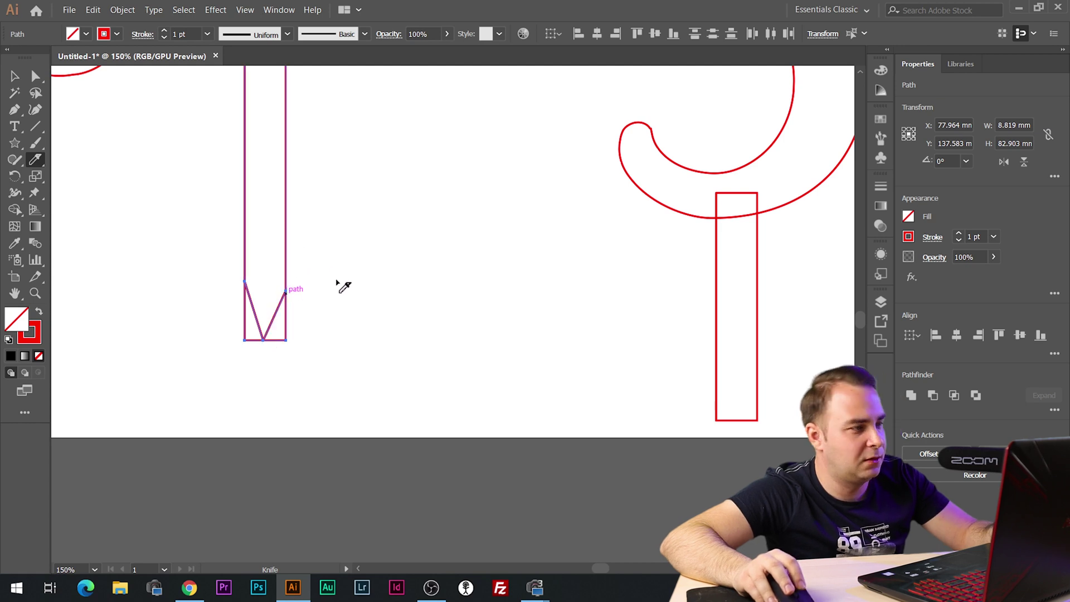
# - Delete the small right-hand triangle piece left over from the cut
pyautogui.click(14, 75)
pyautogui.click(292, 327)
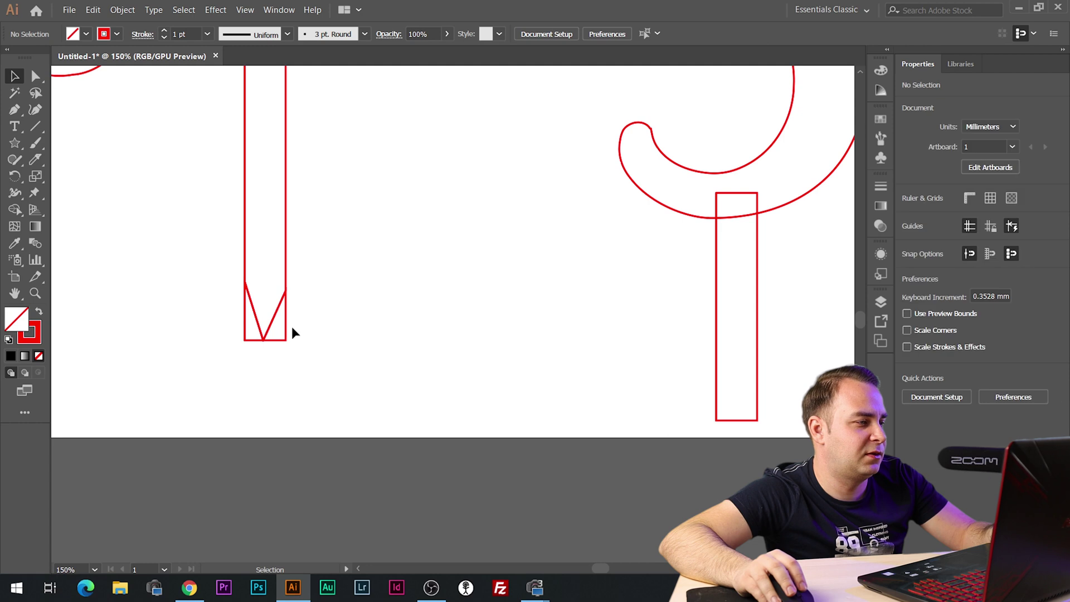
pyautogui.click(287, 331)
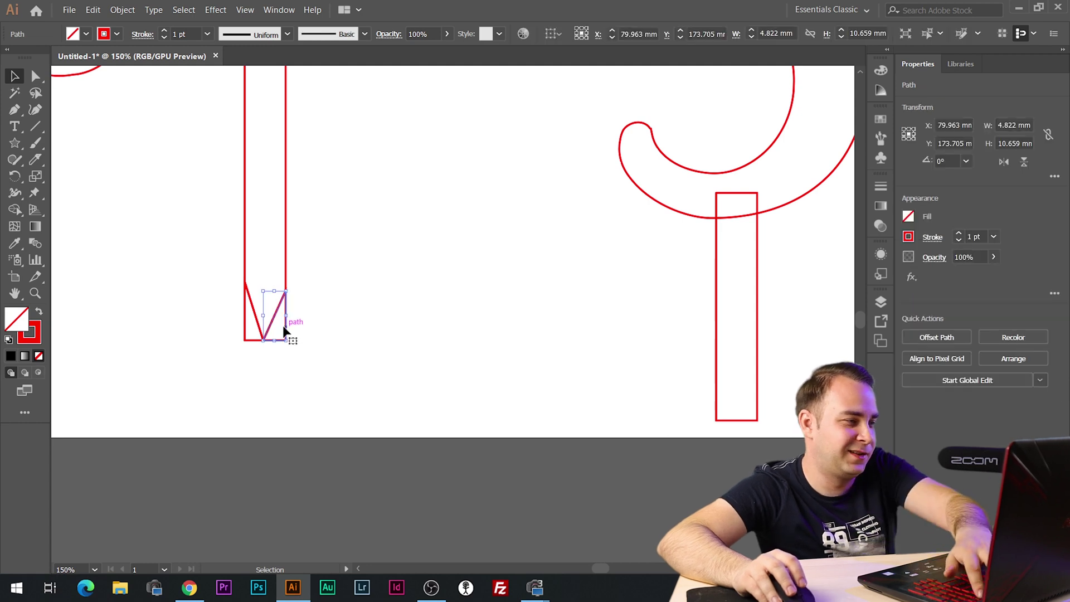
pyautogui.press('Delete')
# - Delete the left triangle scrap and move the pointed stick beneath Gergiana
pyautogui.click(245, 336)
pyautogui.press('Delete')
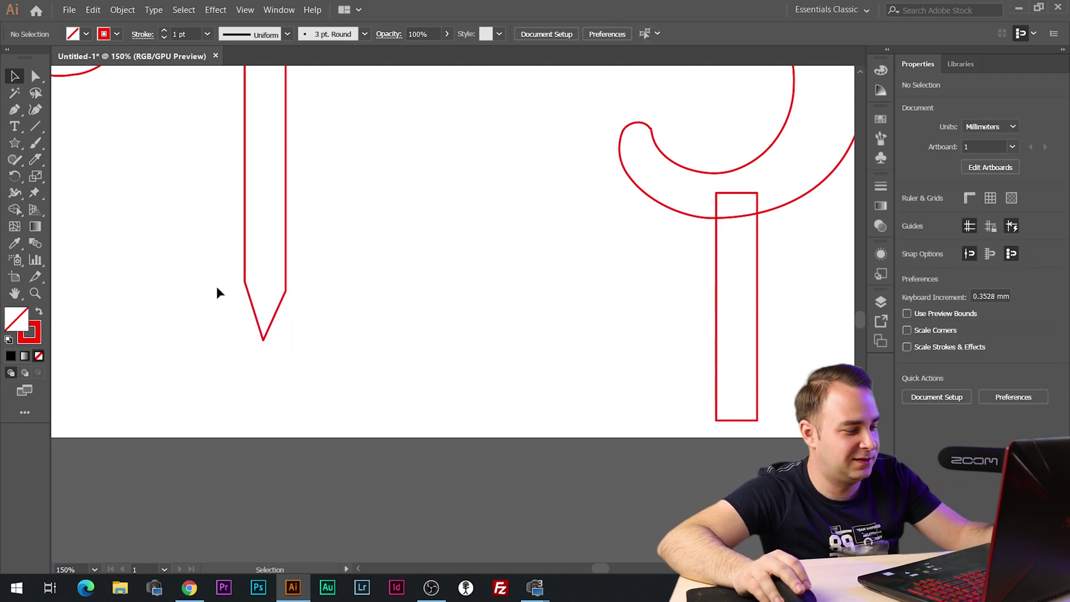
pyautogui.hotkey('ctrl', '-')
pyautogui.hotkey('ctrl', '-')
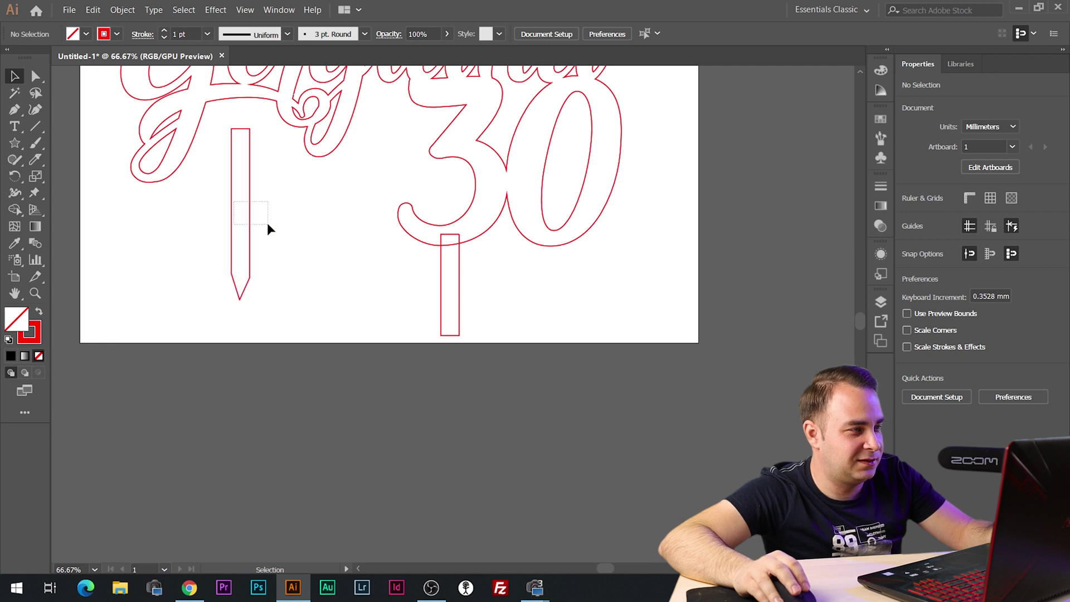
pyautogui.moveTo(234, 202); pyautogui.dragTo(461, 357)
pyautogui.click(504, 419)
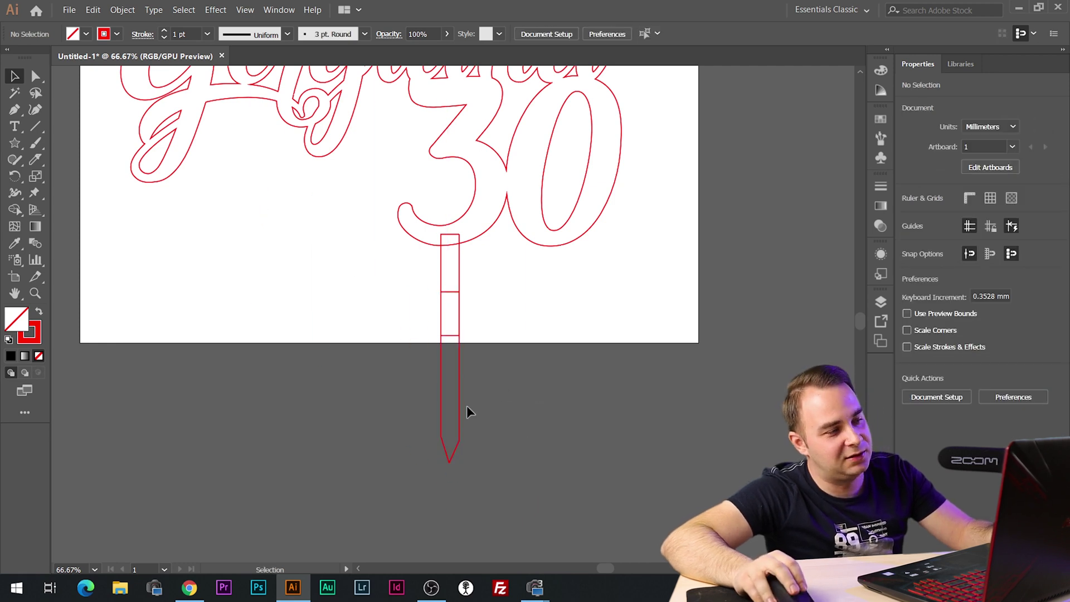
pyautogui.hotkey('ctrl', '-')
pyautogui.hotkey('ctrl', '-')
pyautogui.hotkey('ctrl', '-')
pyautogui.hotkey('ctrl', '+')
pyautogui.hotkey('ctrl', '+')
pyautogui.hotkey('ctrl', '+')
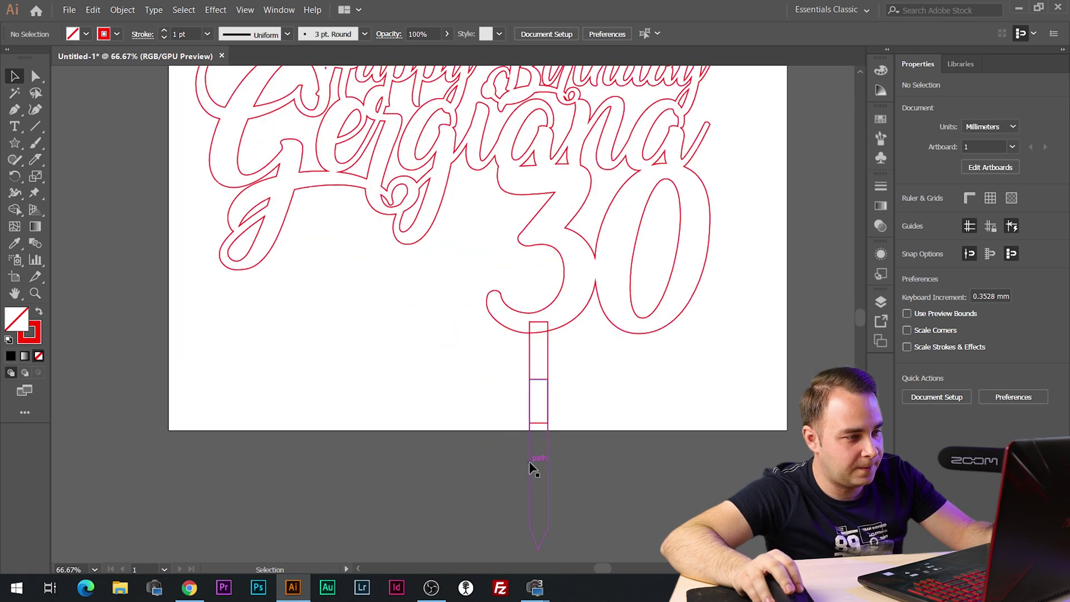
pyautogui.moveTo(530, 461); pyautogui.dragTo(333, 314)
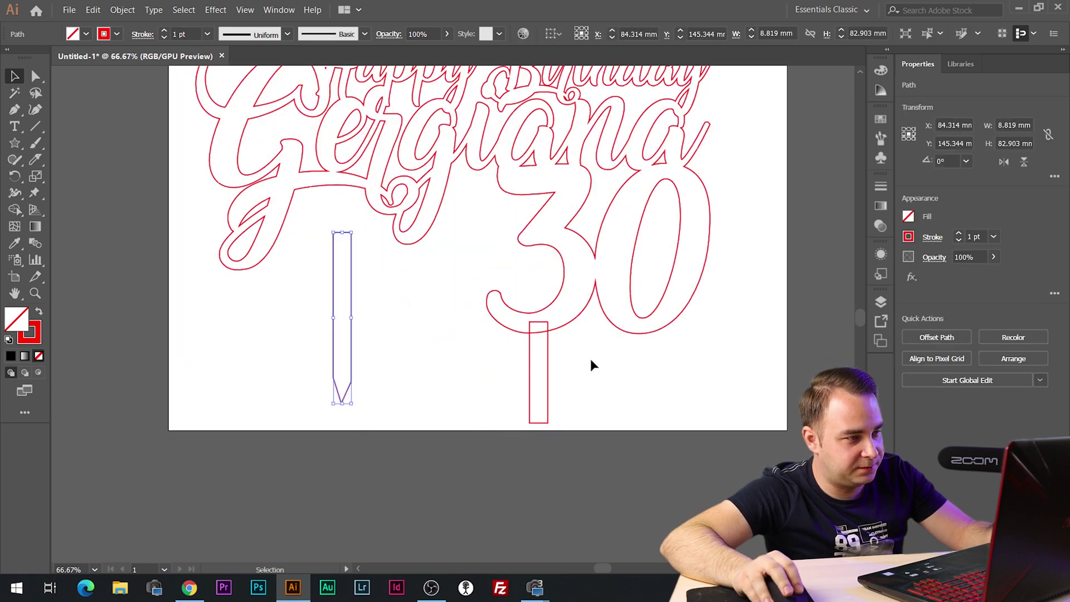
# - Unite the 30 and its stem into one outline with Pathfinder
pyautogui.moveTo(510, 301); pyautogui.dragTo(512, 300)
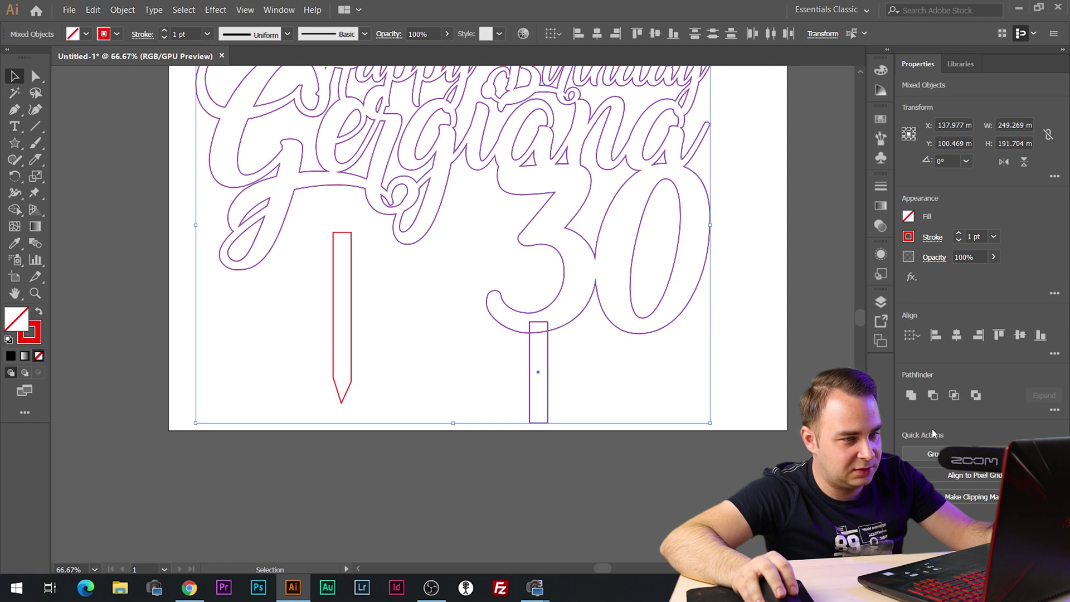
pyautogui.click(910, 395)
pyautogui.click(498, 382)
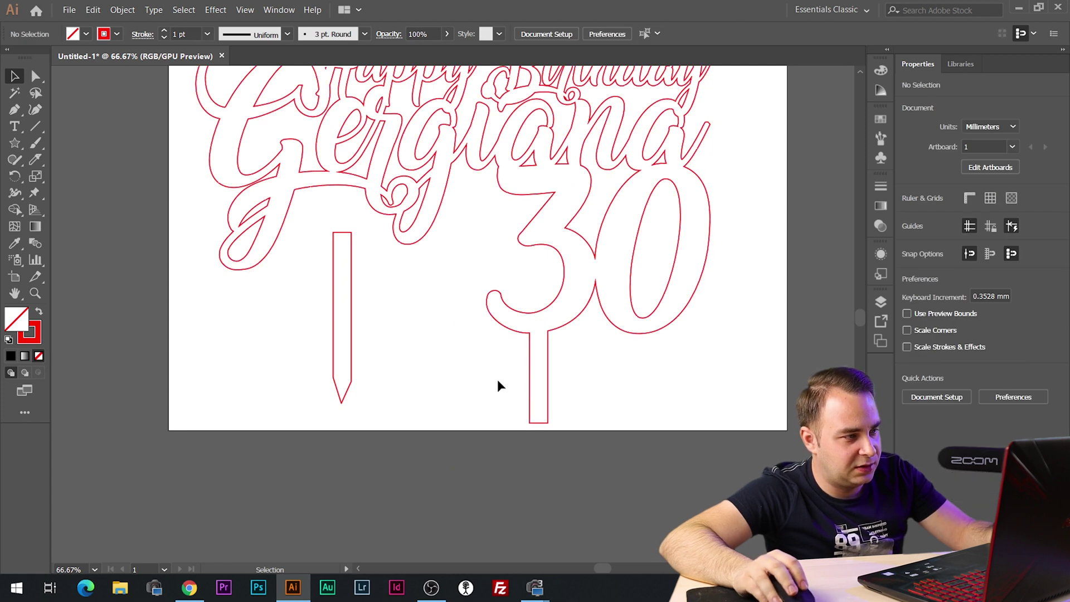
pyautogui.click(351, 313)
# - Rotate the pointed stick 90° and stretch it to 109.89 mm so its tip meets the 30
pyautogui.moveTo(352, 273)
pyautogui.mouseDown()
pyautogui.moveTo(361, 245)
pyautogui.moveTo(341, 257)
pyautogui.mouseUp()
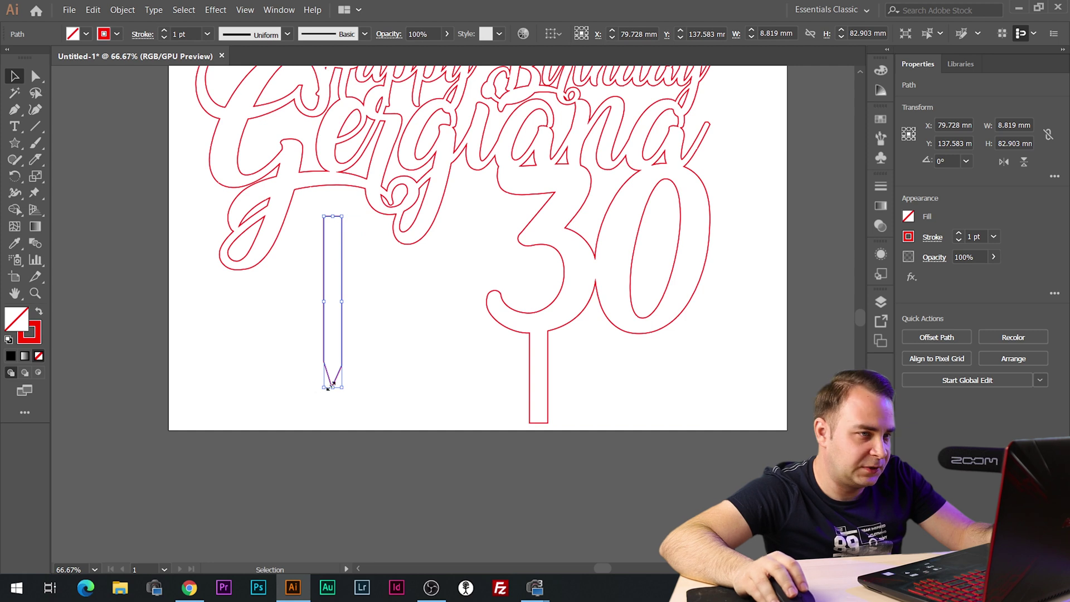
pyautogui.click(967, 161)
pyautogui.click(973, 229)
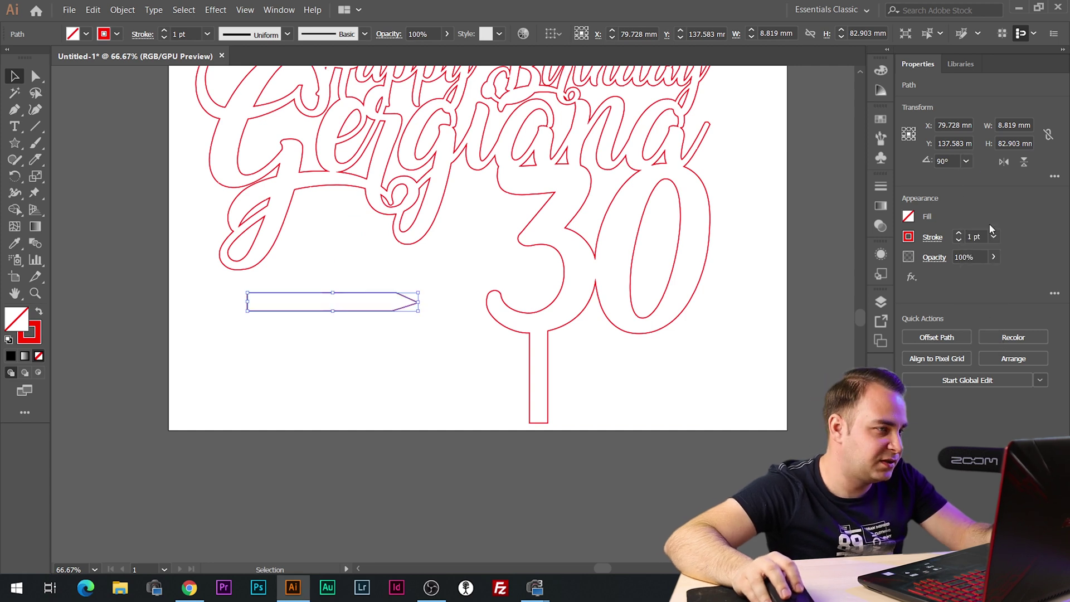
pyautogui.moveTo(418, 301); pyautogui.dragTo(475, 302)
pyautogui.click(369, 333)
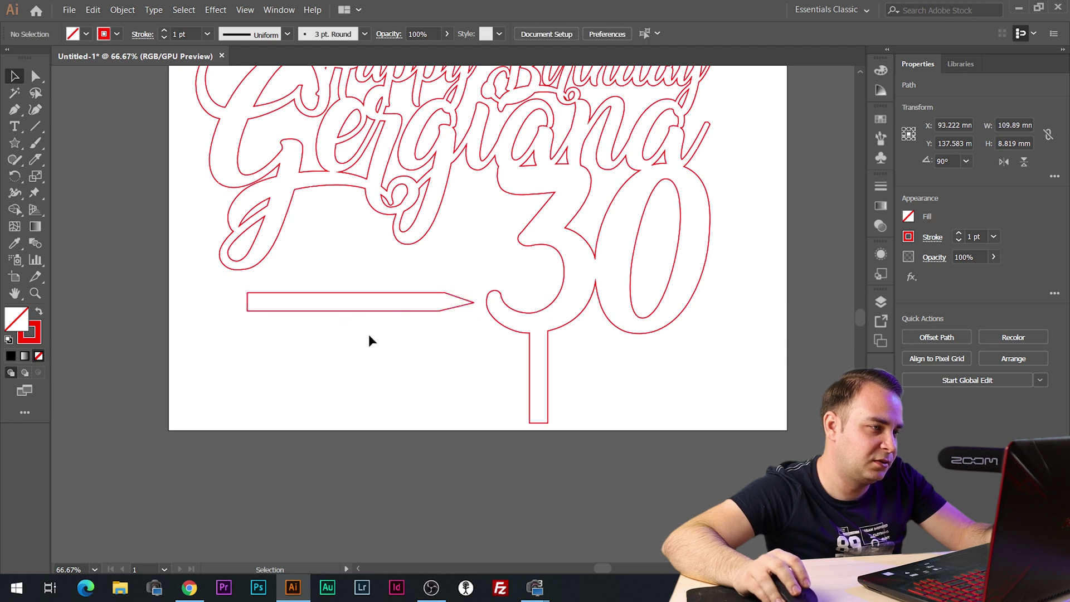
pyautogui.scroll(-3, 365, 301)
pyautogui.scroll(2, 359, 284)
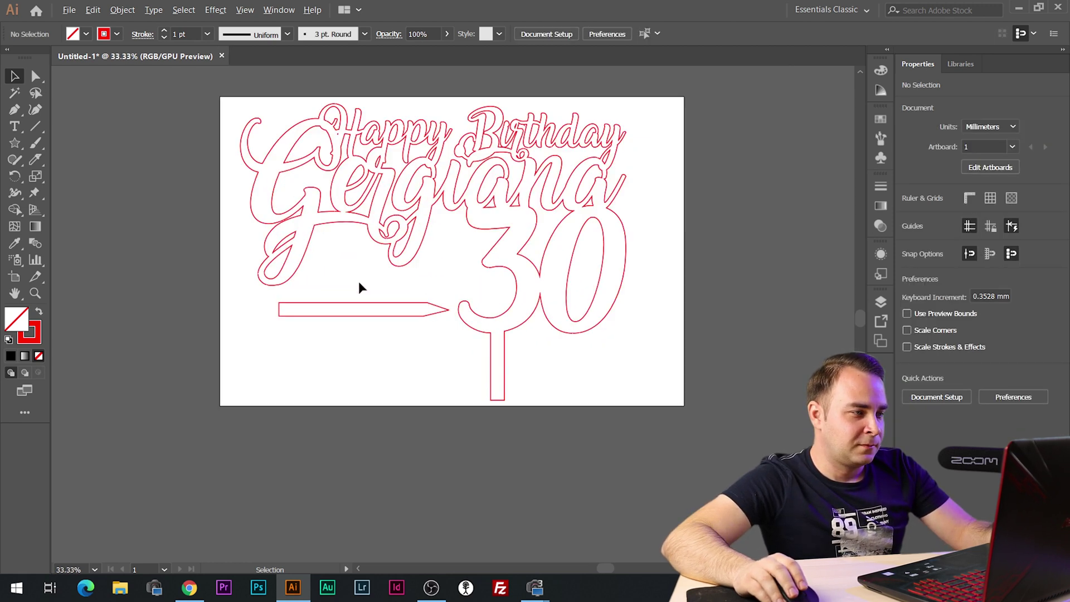
pyautogui.scroll(2, 496, 178)
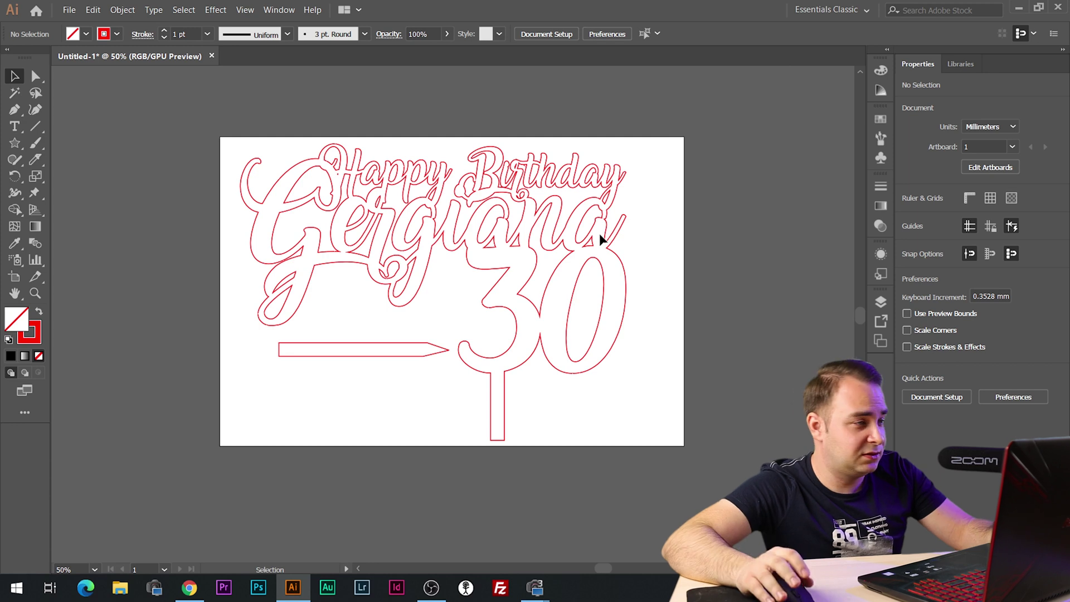
# - Save as SVG on the Desktop named 'happy birthday topper', accept the SVG options, then switch to K40 Whisperer
pyautogui.click(69, 10)
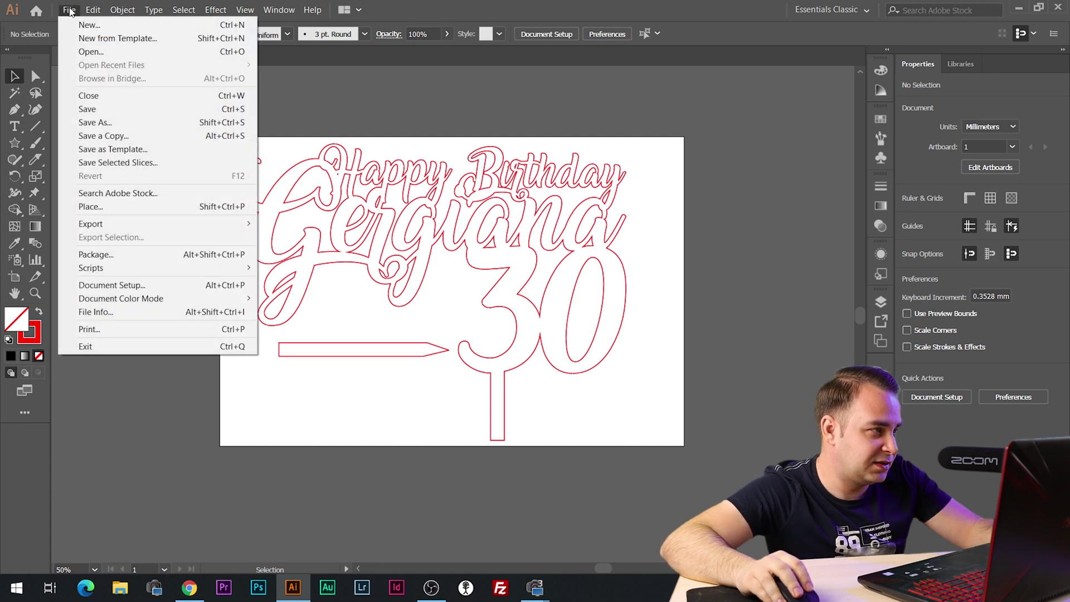
pyautogui.click(124, 119)
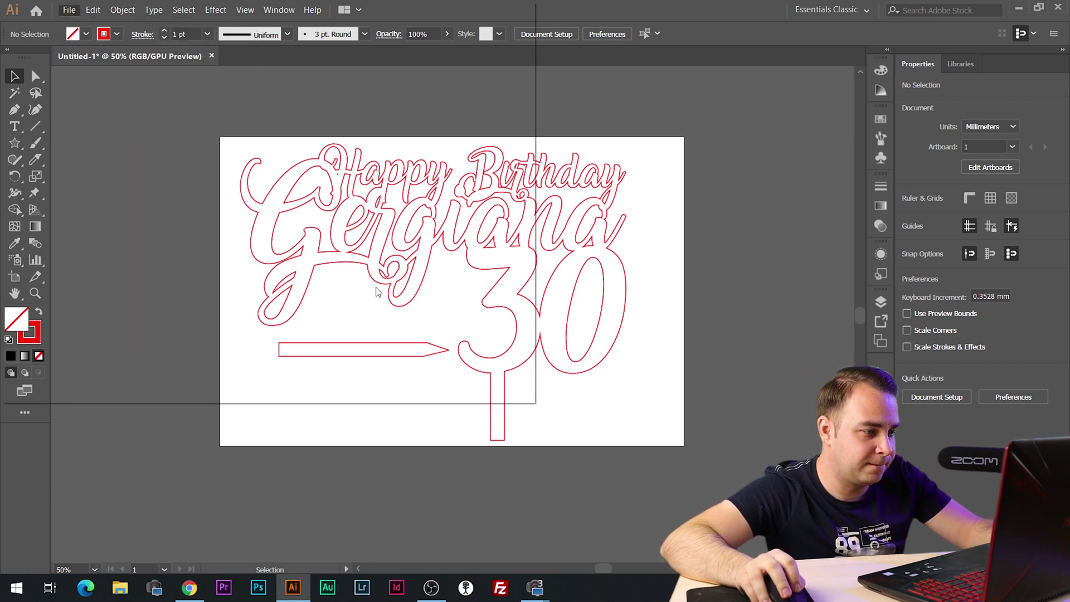
pyautogui.click(210, 275)
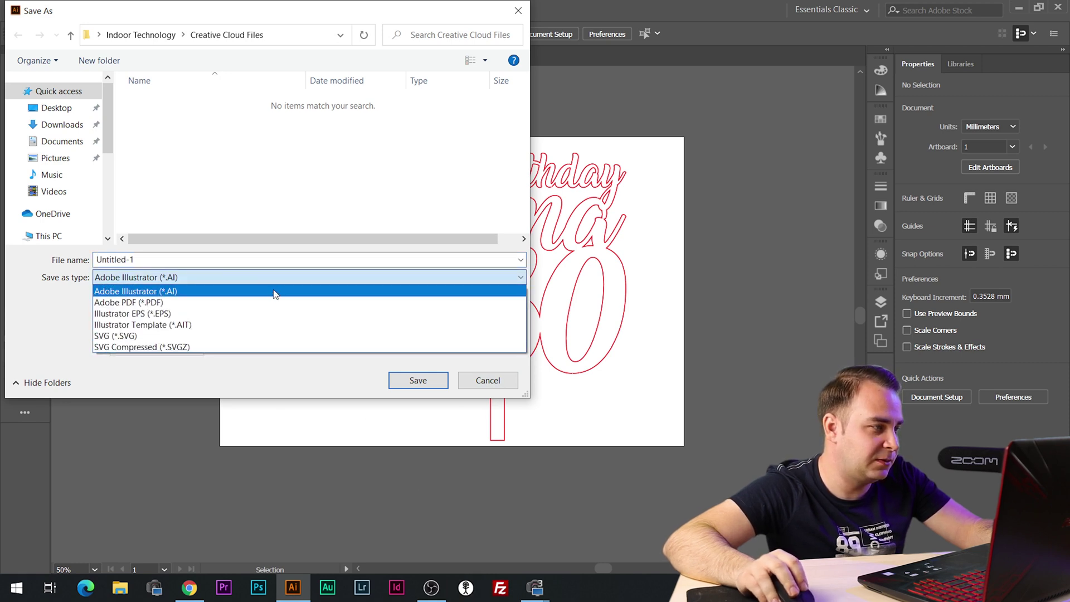
pyautogui.click(178, 336)
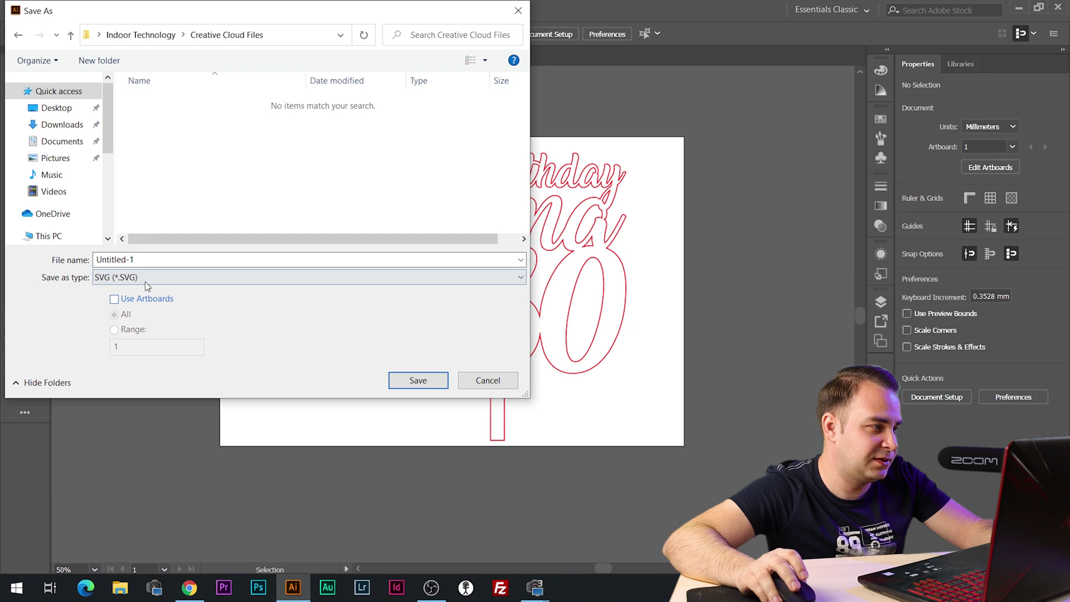
pyautogui.click(57, 107)
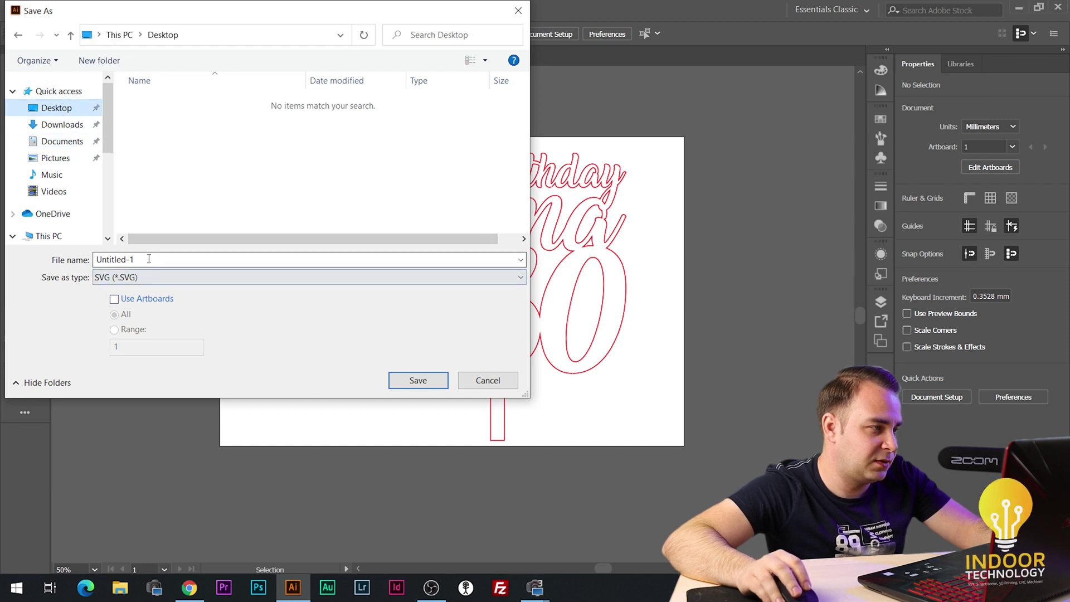
pyautogui.click(275, 249)
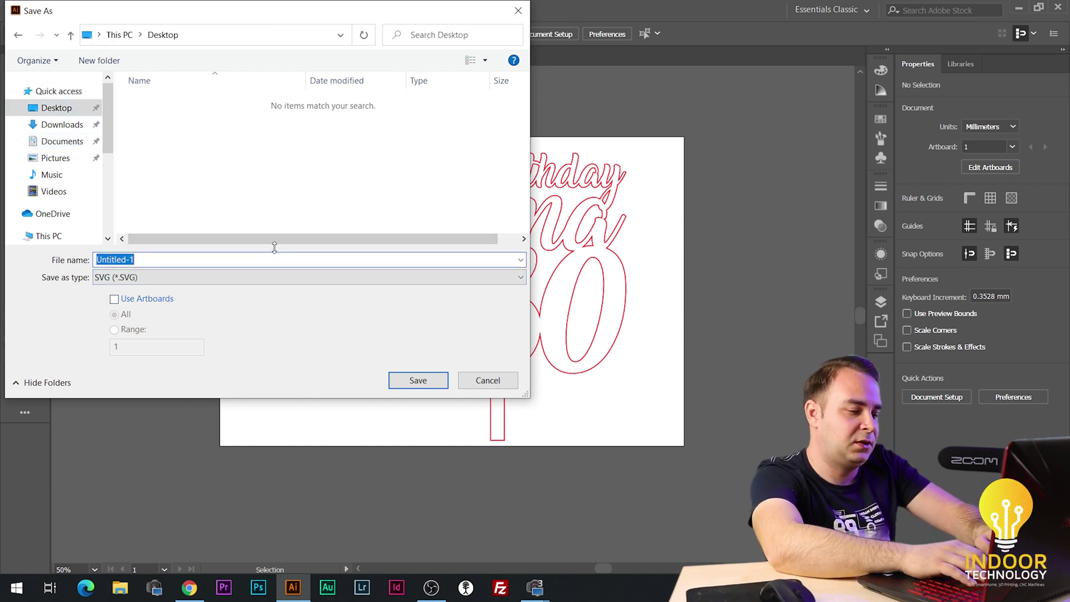
pyautogui.write('happy birthday rtop')
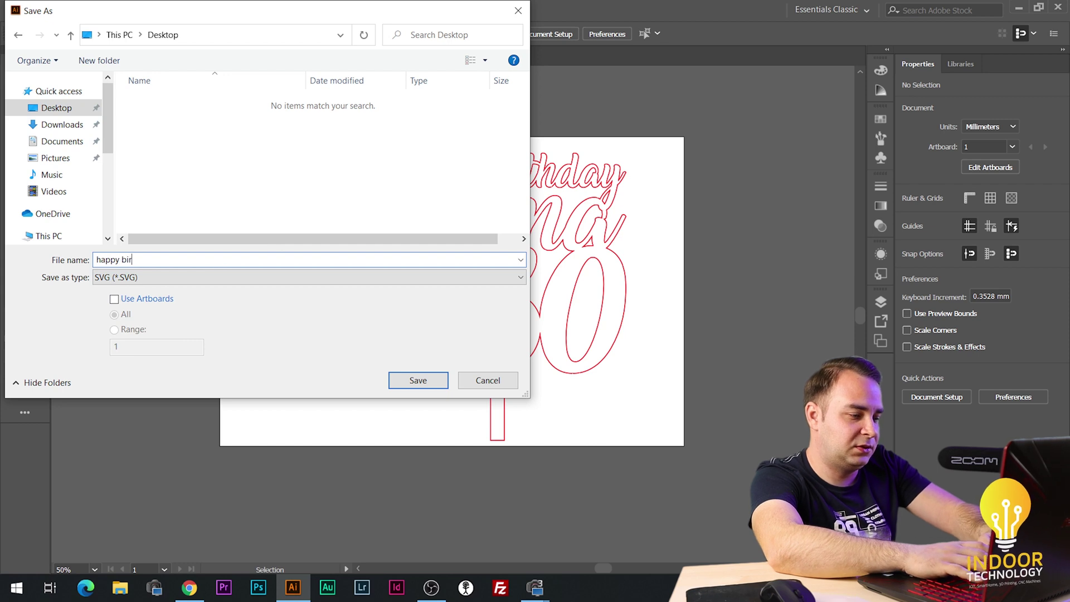
pyautogui.press('BackSpace')
pyautogui.press('BackSpace')
pyautogui.press('BackSpace')
pyautogui.press('BackSpace')
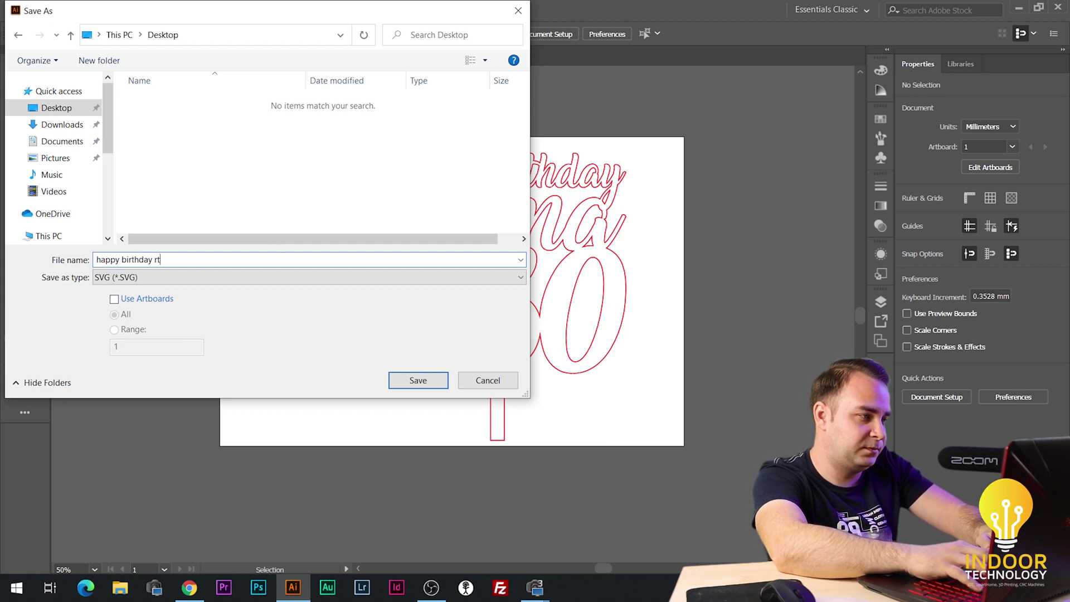
pyautogui.write('topper')
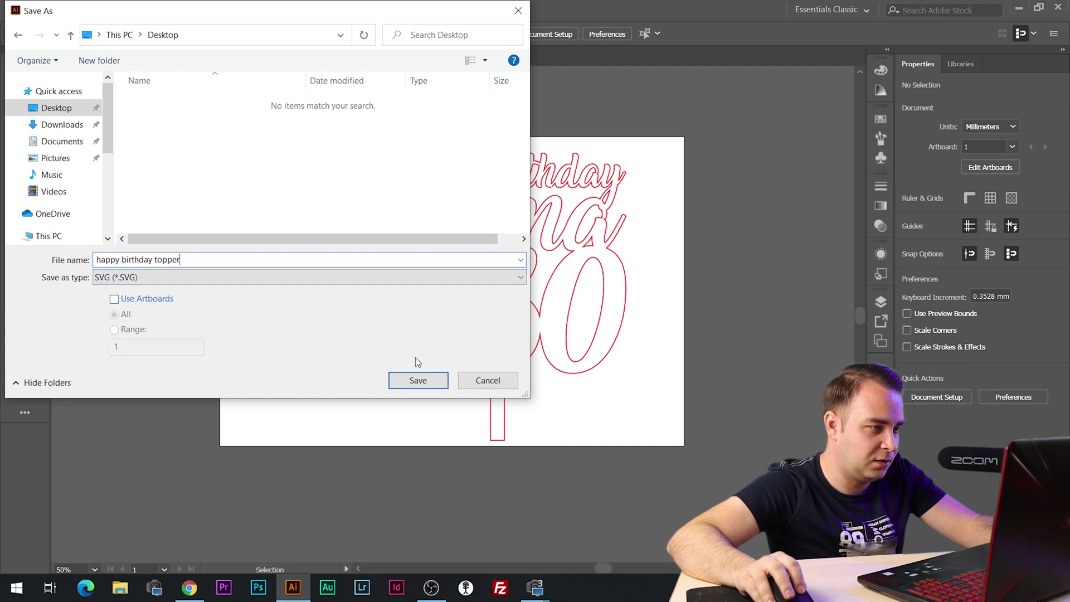
pyautogui.click(418, 381)
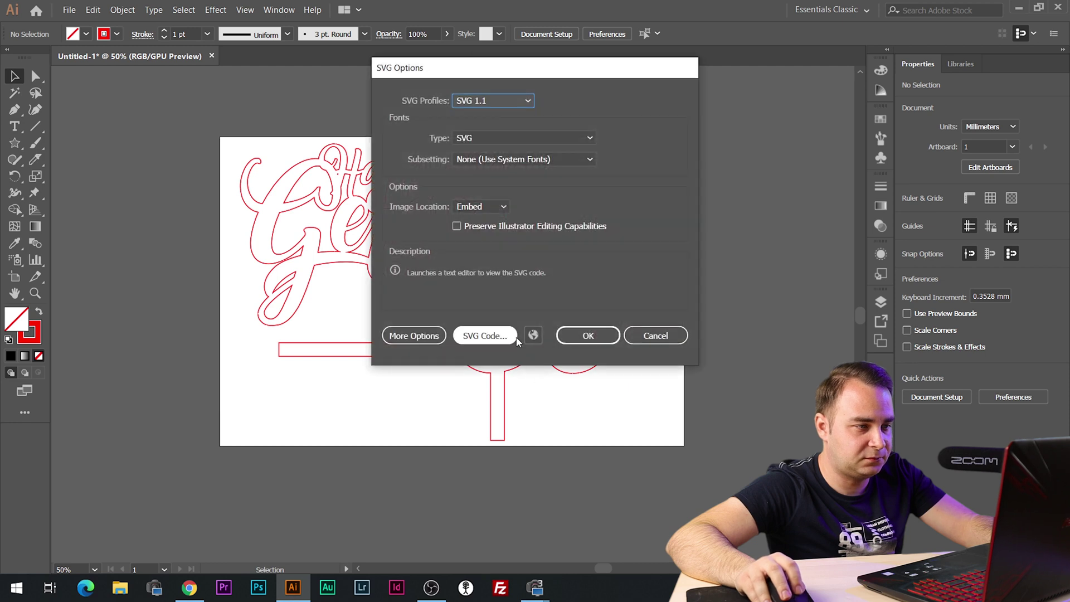
pyautogui.click(588, 335)
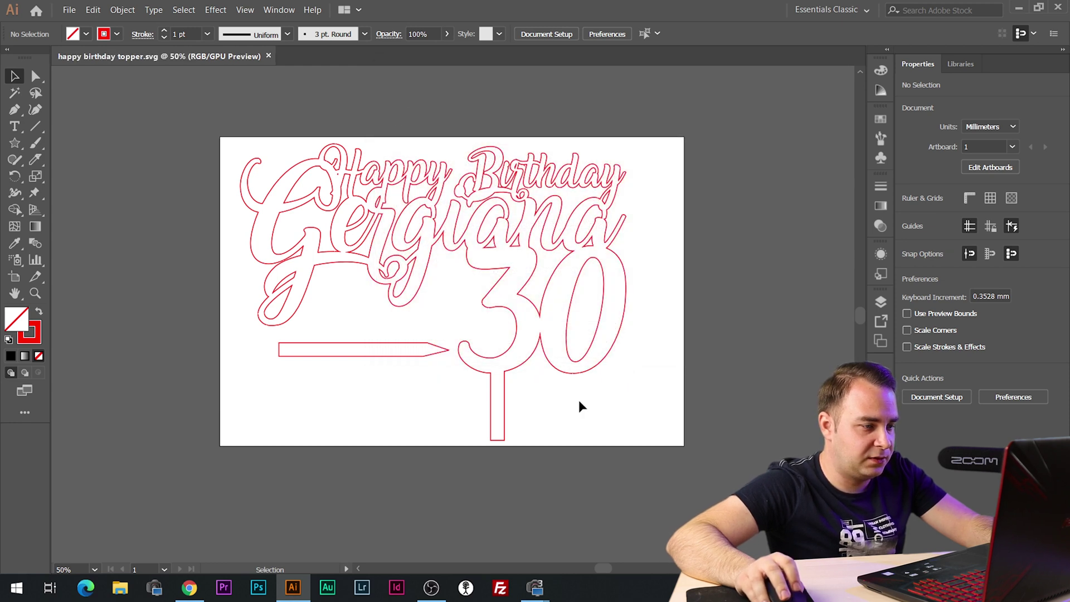
pyautogui.click(466, 588)
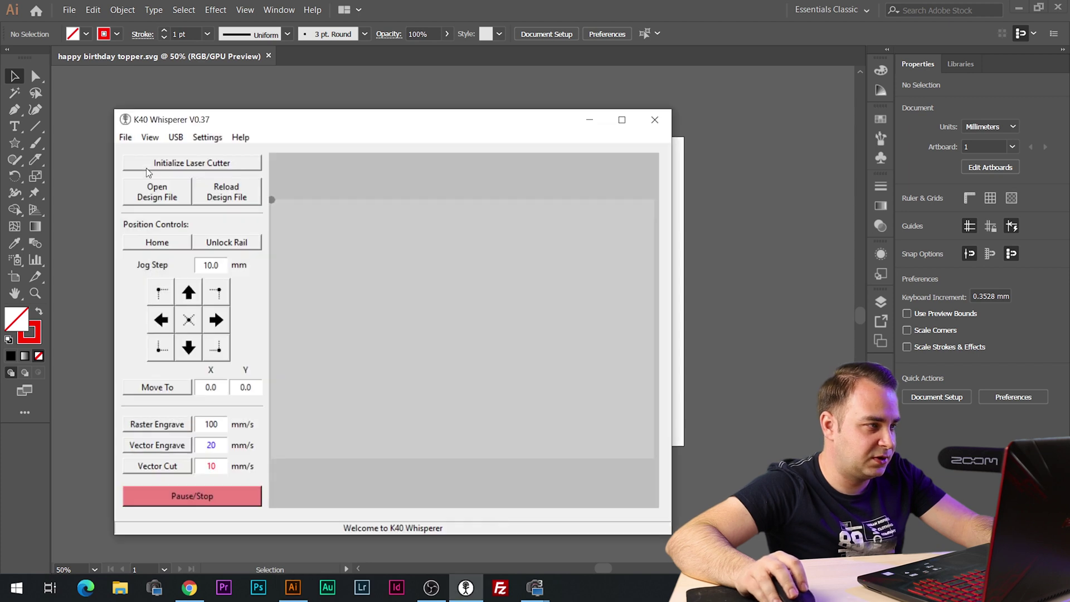
# - Open happy birthday topper.svg from the Desktop in K40 Whisperer at 72 px/in scale
pyautogui.click(160, 195)
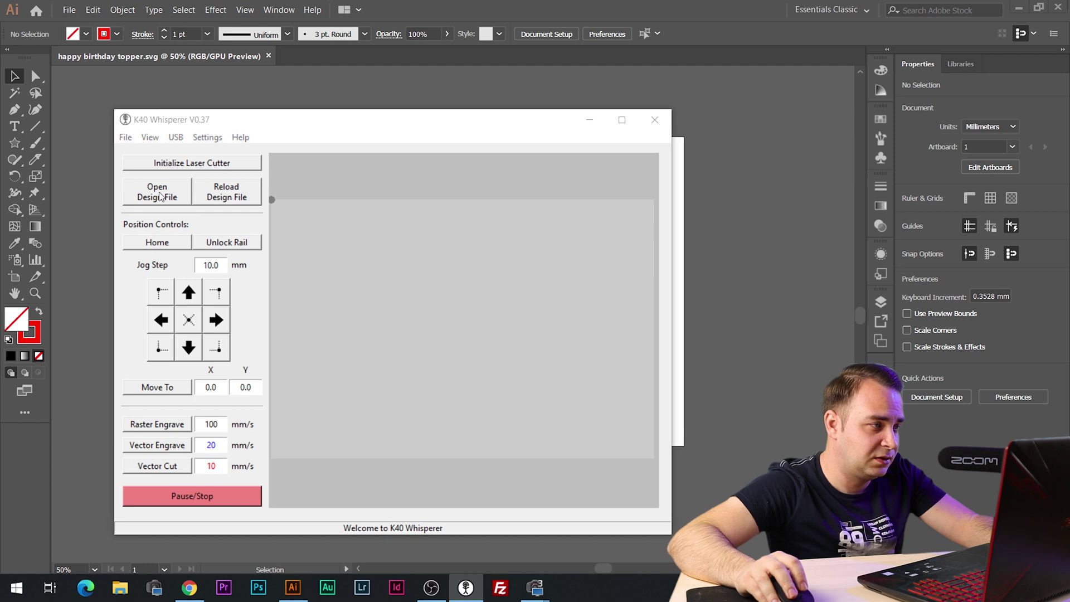
pyautogui.click(154, 246)
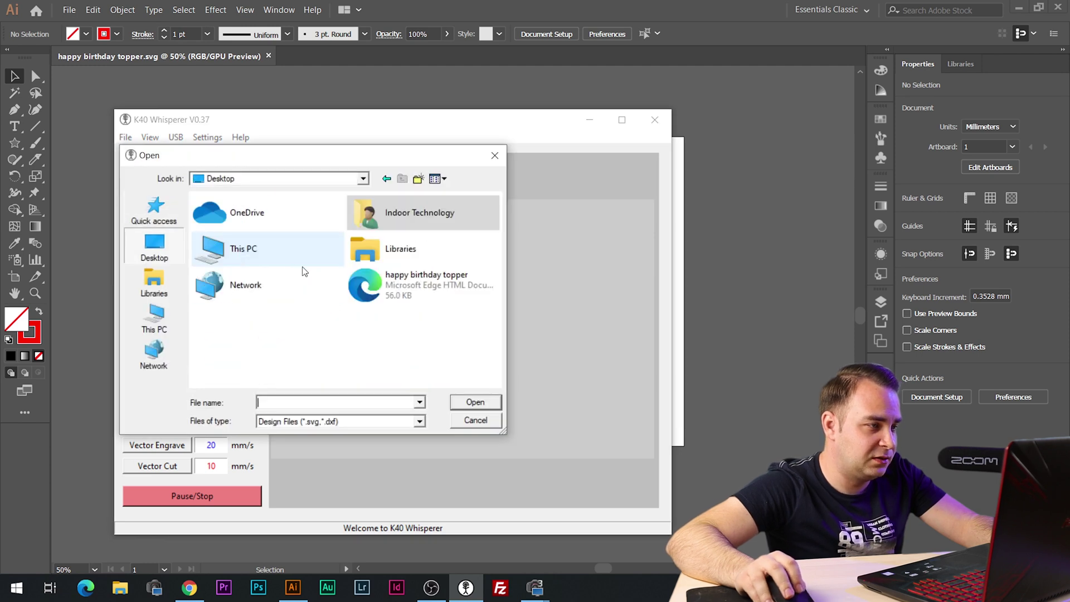
pyautogui.doubleClick(412, 290)
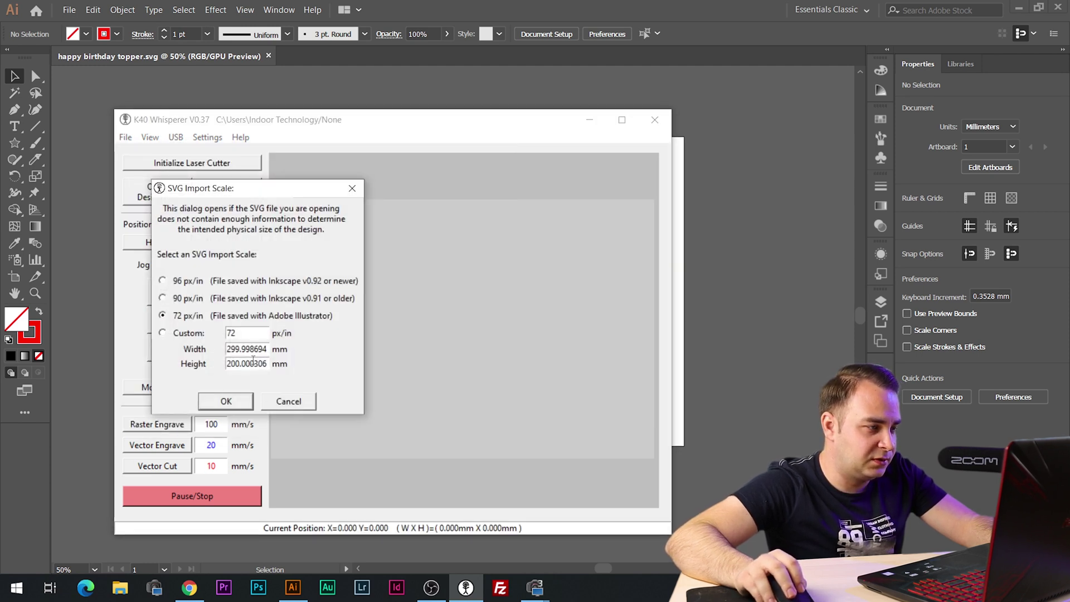
pyautogui.click(226, 401)
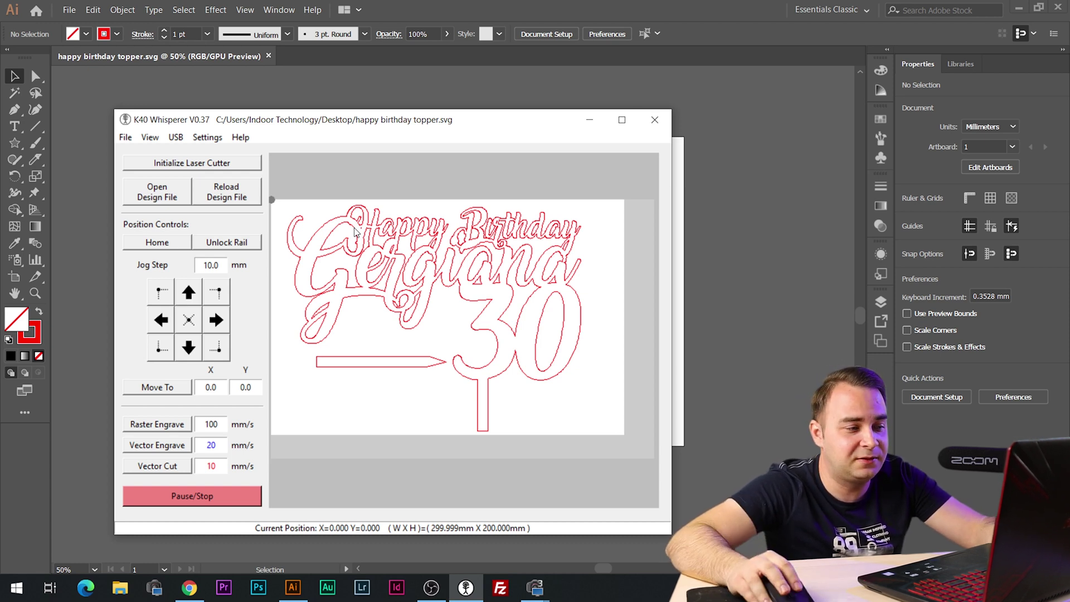
# - Bring the EOS Utility Remote Live View window to the front from the taskbar
pyautogui.moveTo(535, 587)
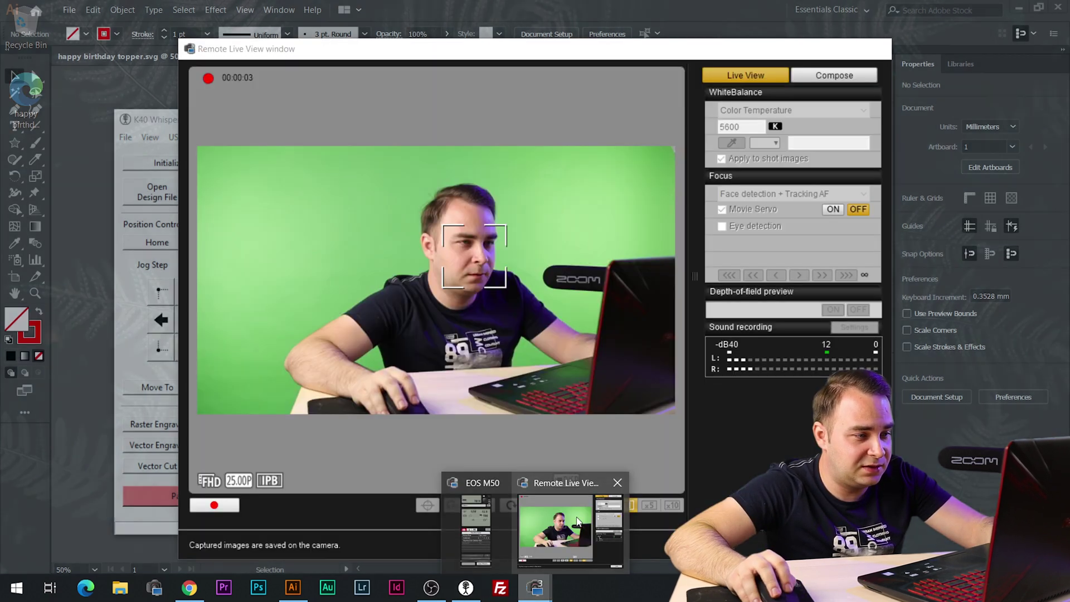
pyautogui.click(578, 521)
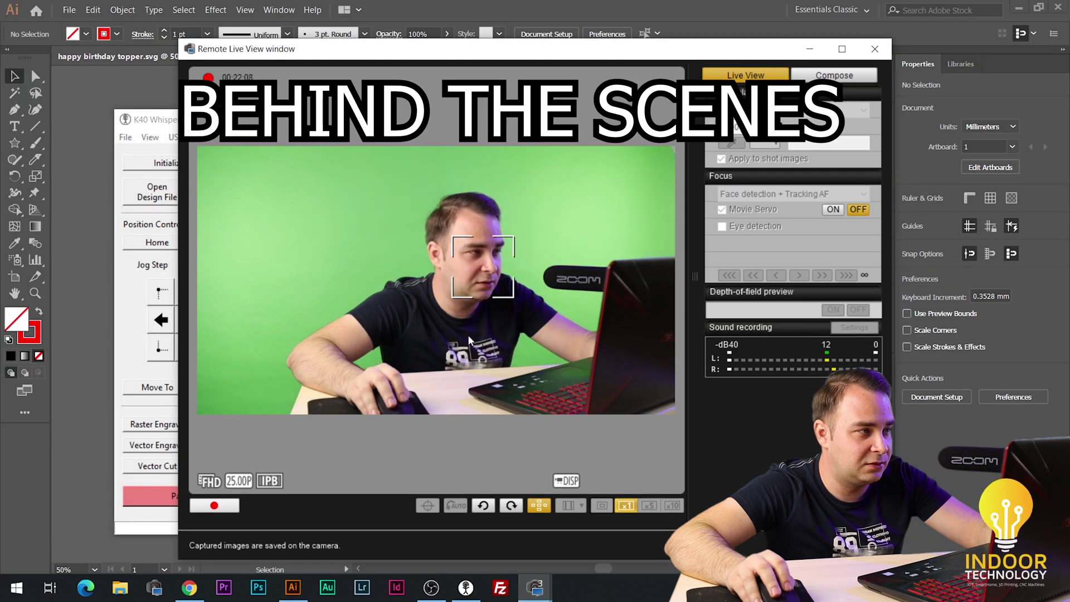